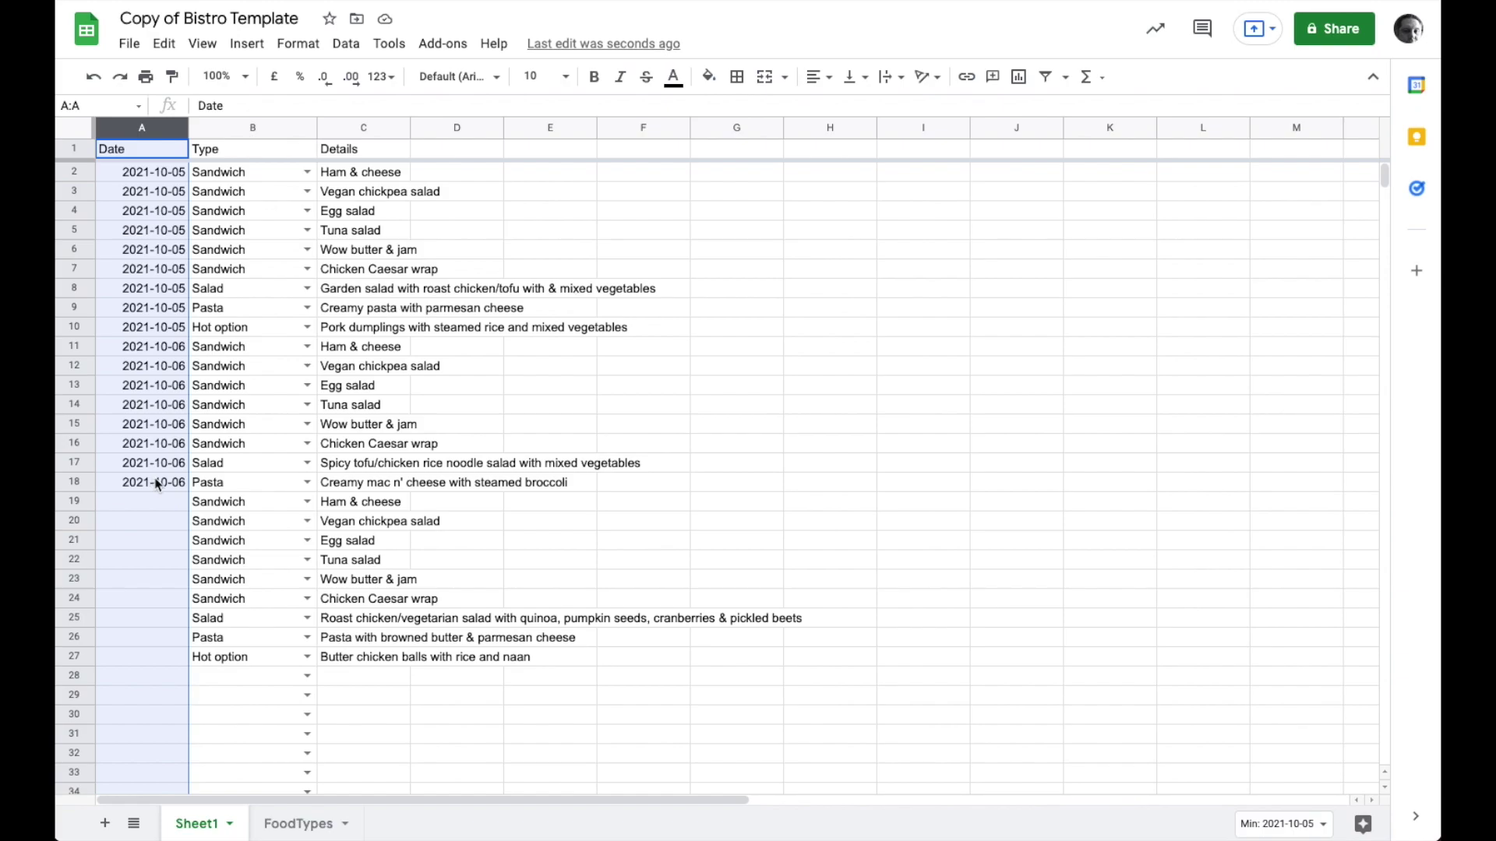
Enter the formula =date(2021,10,7) in cell A19, using the date formula in A18 as the model.
{"action": "left_click", "coordinate": [155, 484]}
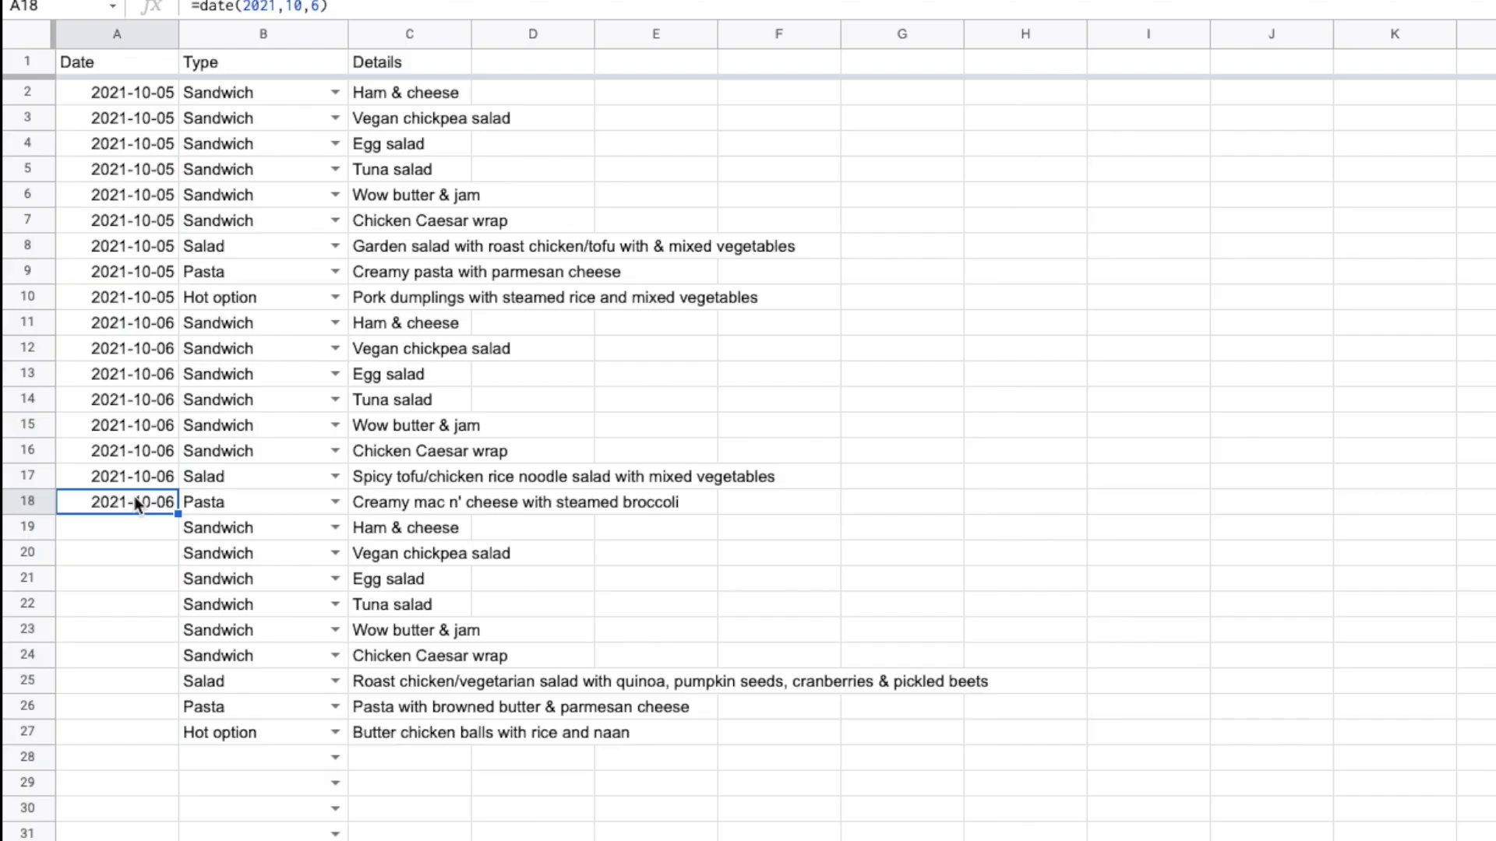
{"action": "double_click", "coordinate": [136, 502]}
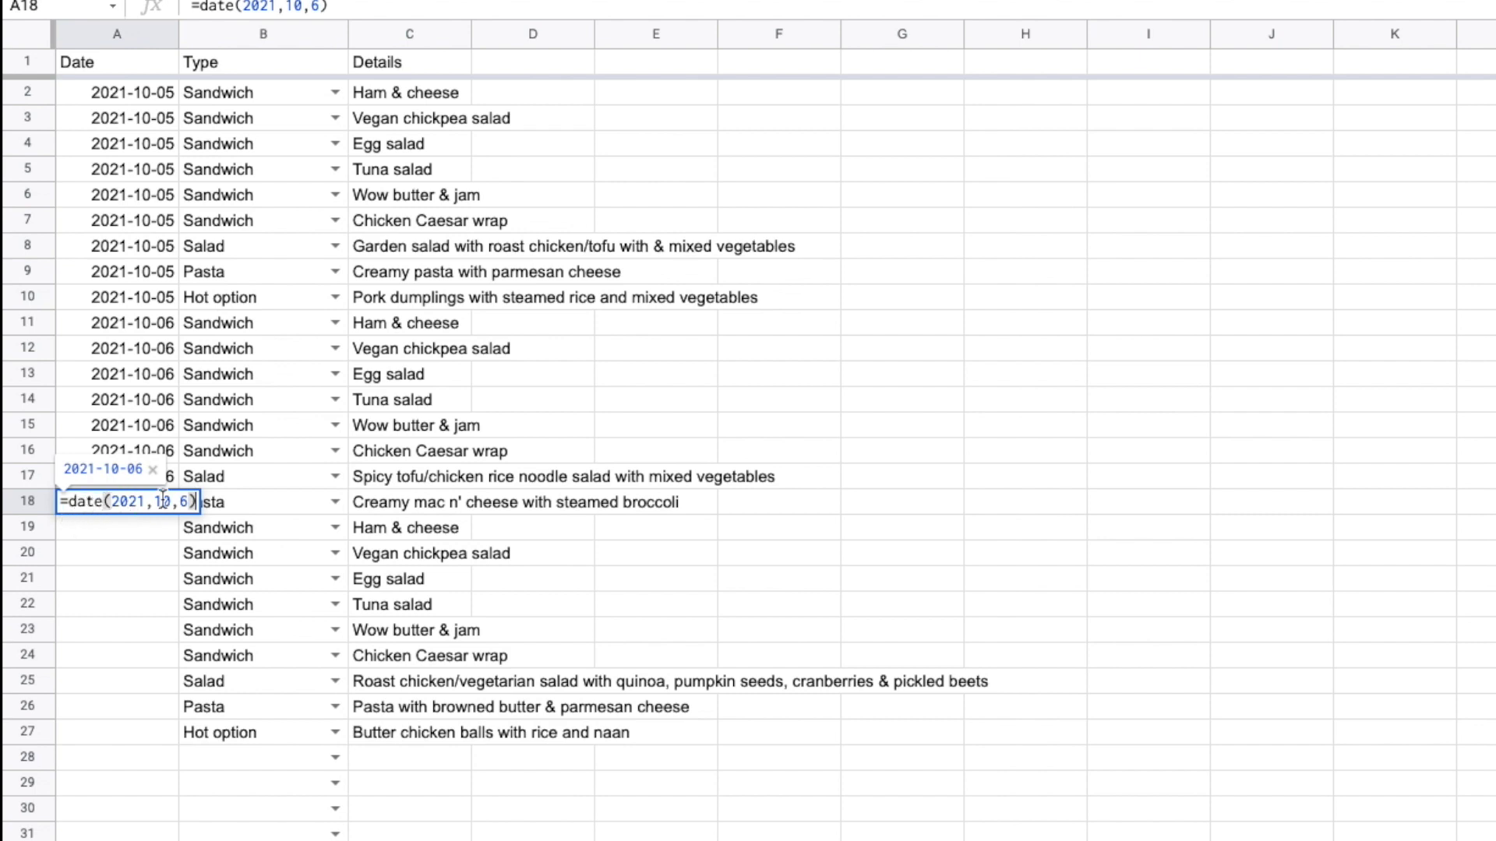
{"action": "key", "text": "Return"}
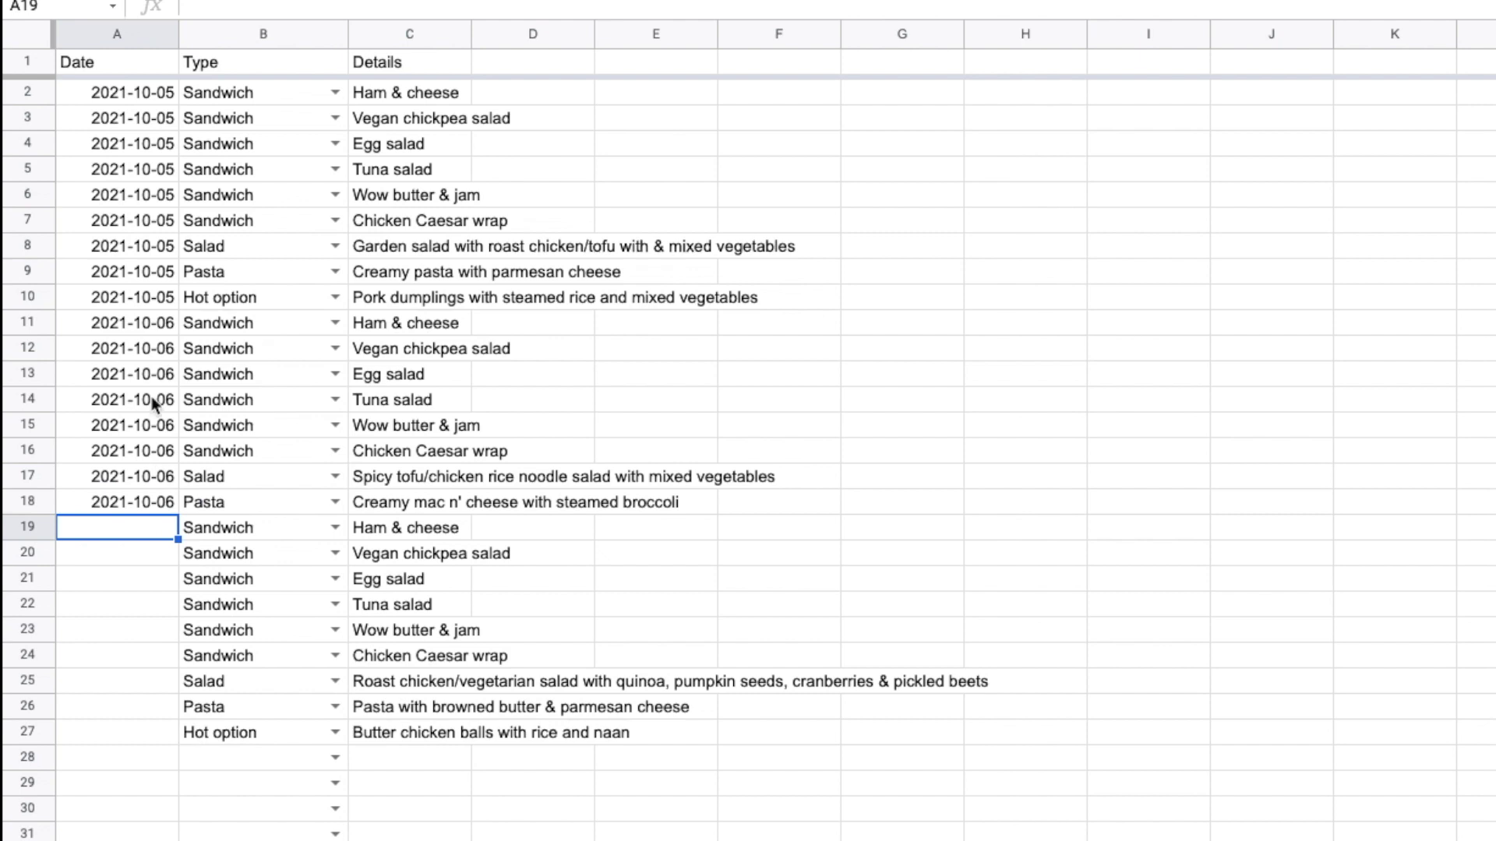
{"action": "double_click", "coordinate": [148, 533]}
{"action": "type", "text": "="}
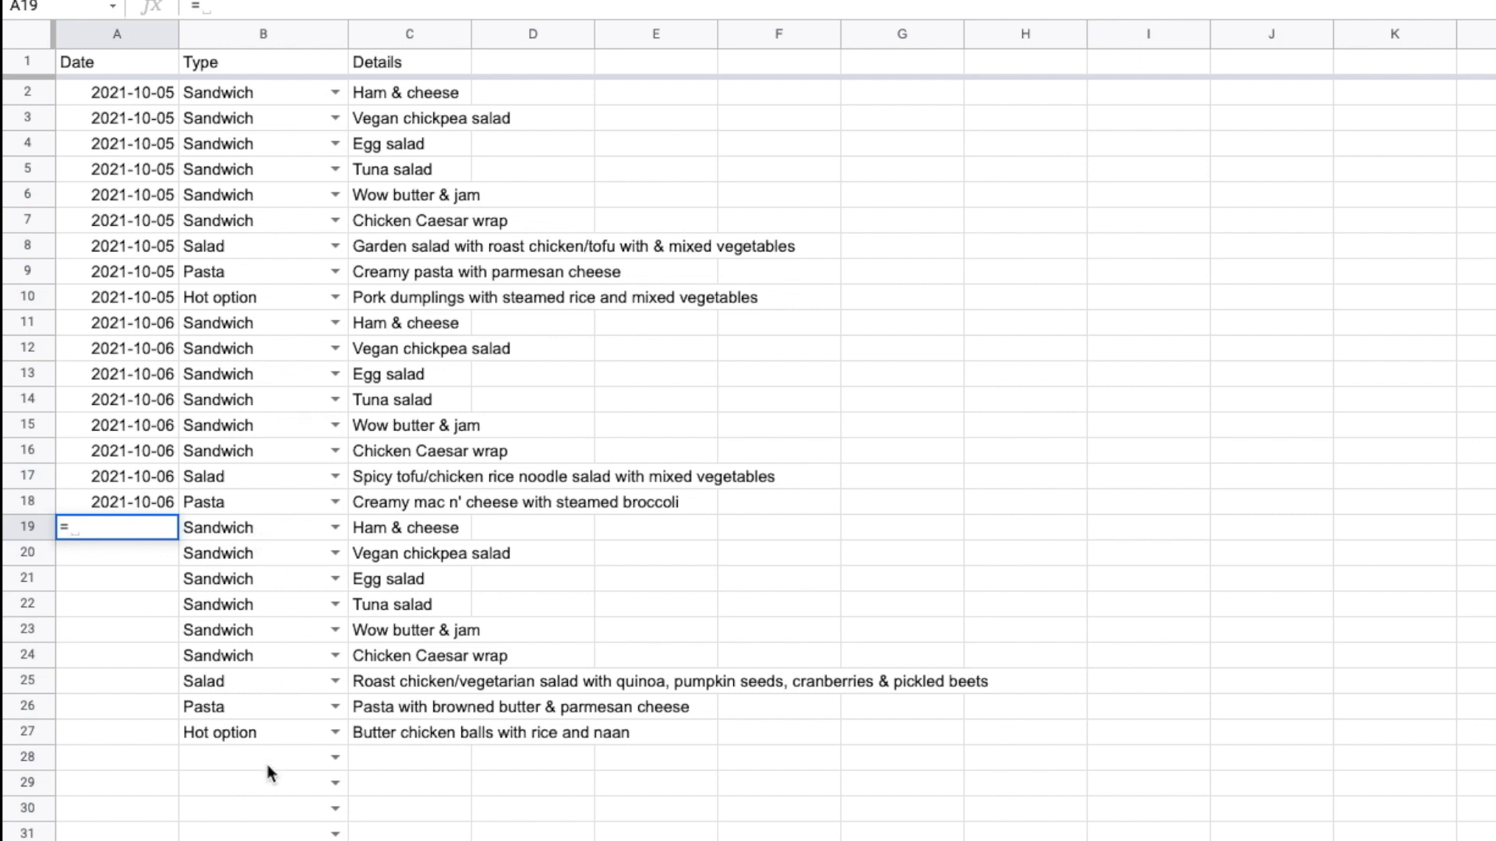
{"action": "type", "text": "date(2021,"}
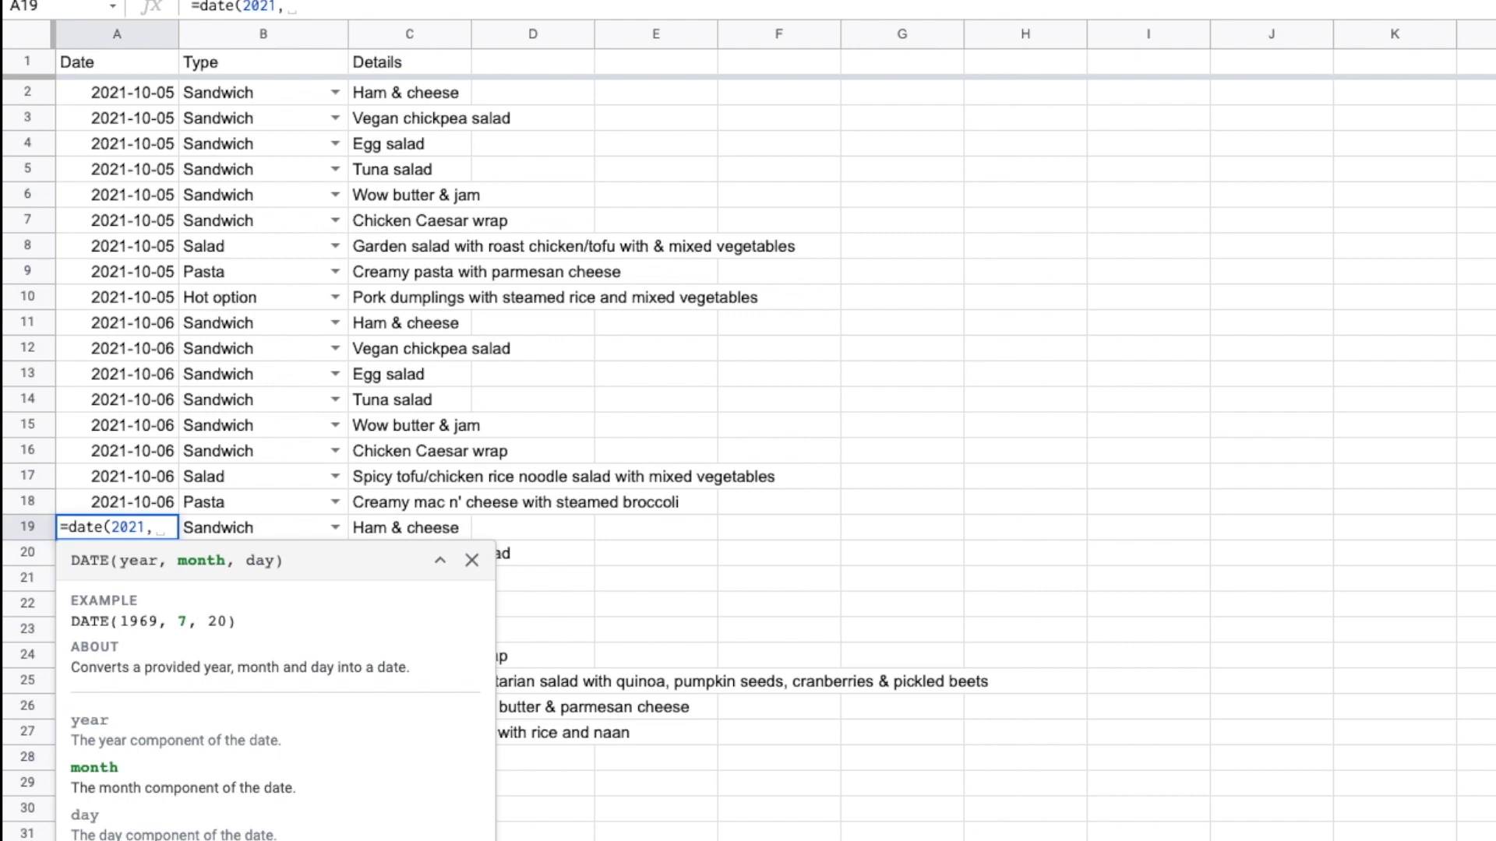
{"action": "type", "text": "10,"}
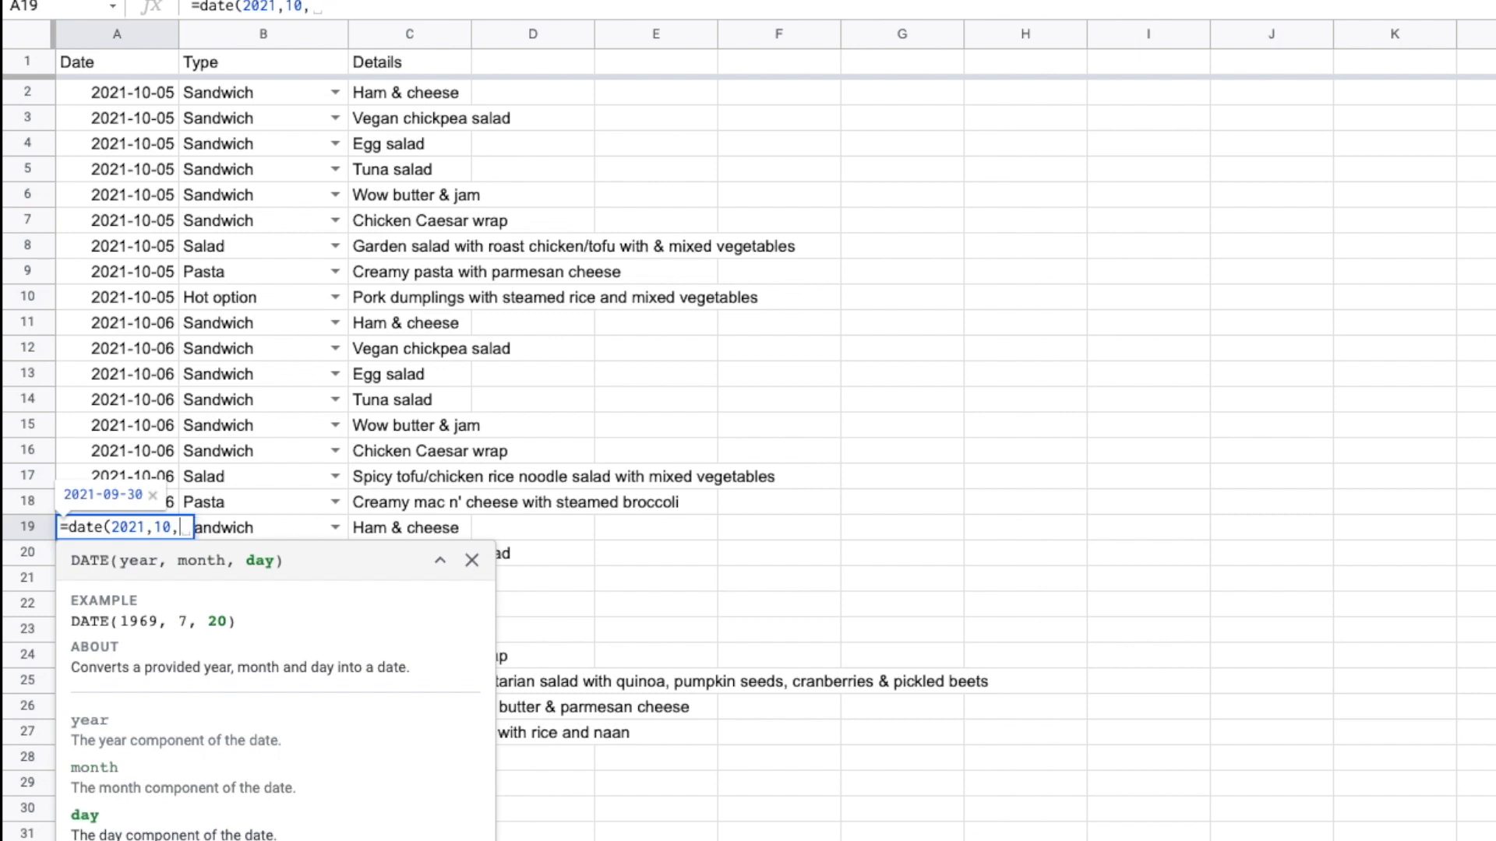
{"action": "type", "text": "7)"}
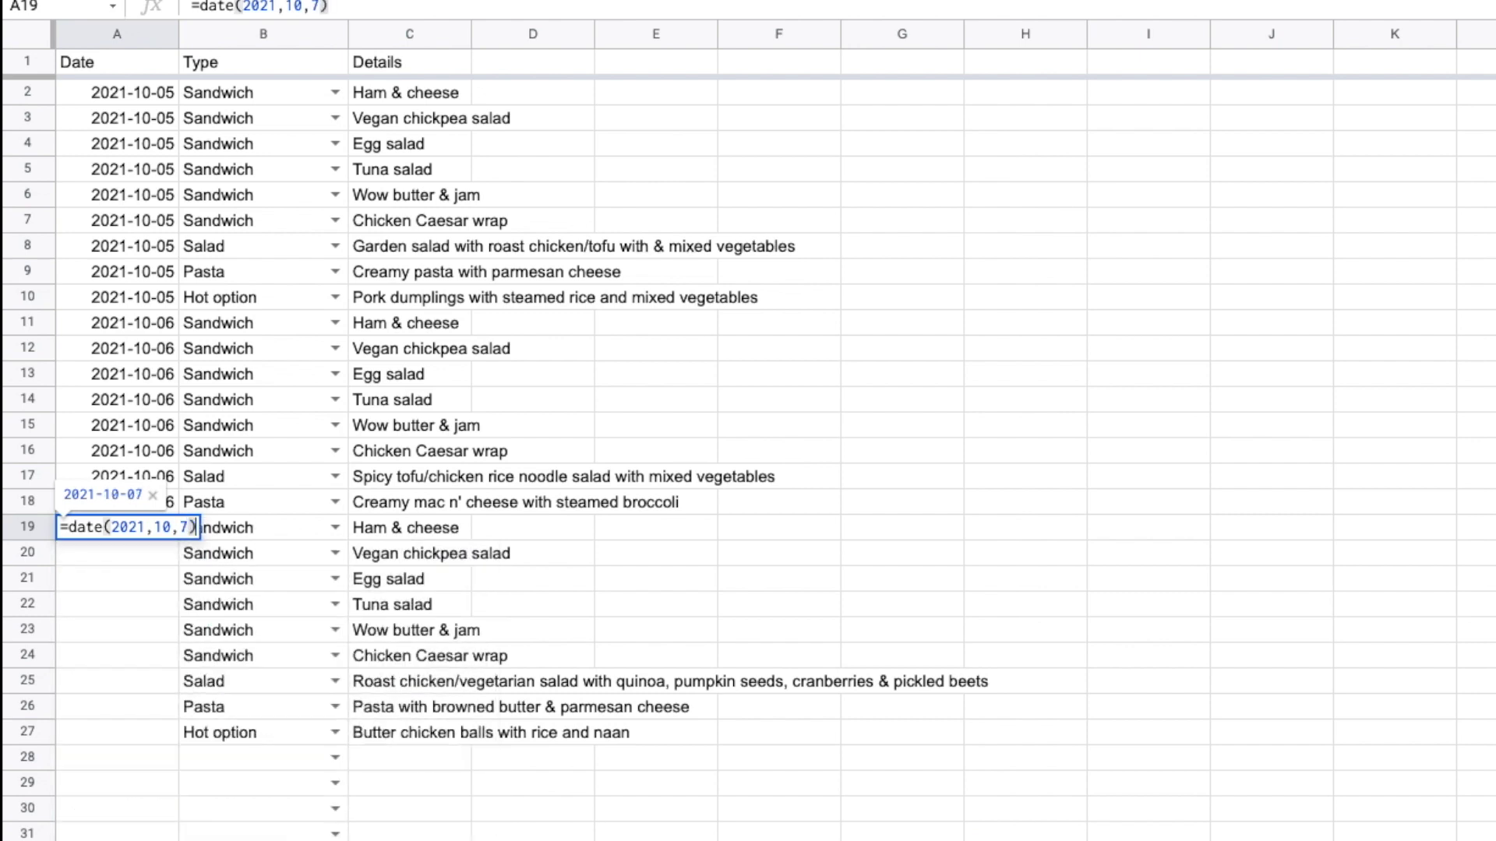
{"action": "key", "text": "Return"}
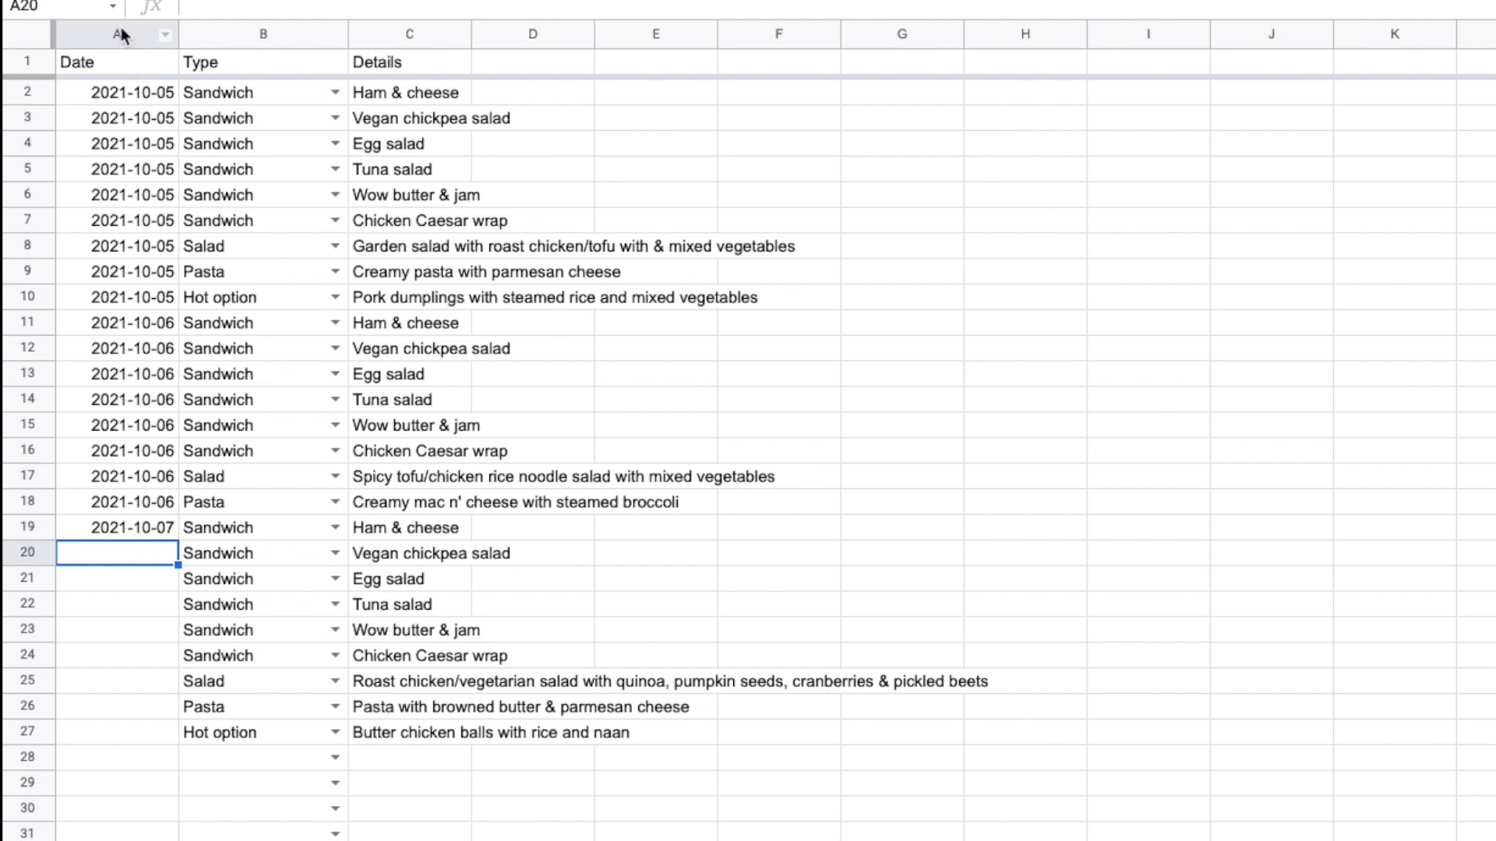
Try a custom date format for column A with full numeric year, full month name and day, and discard it.
{"action": "left_click", "coordinate": [120, 26]}
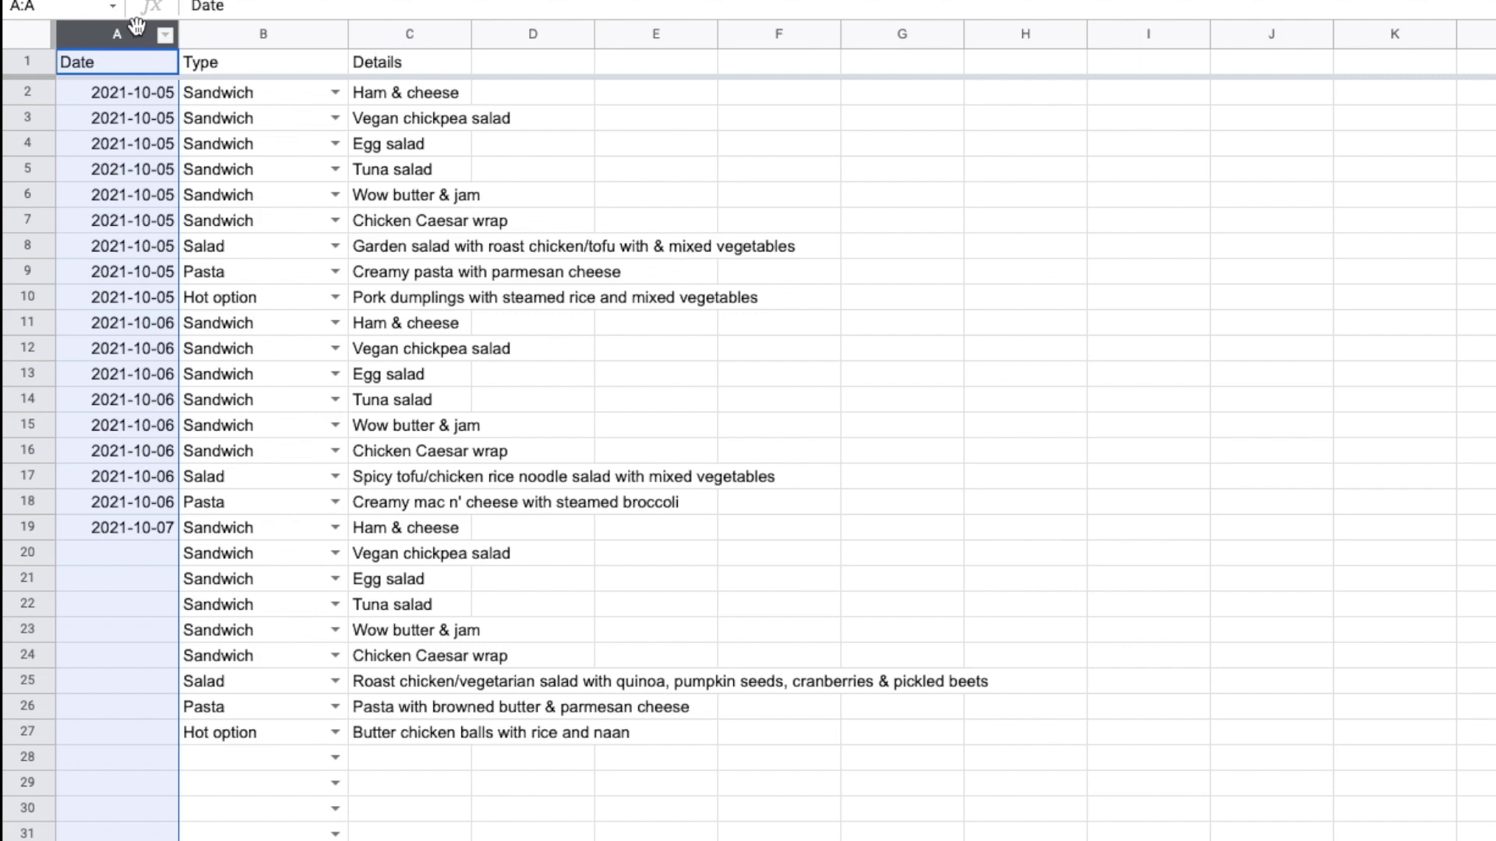
{"action": "left_click", "coordinate": [288, 44]}
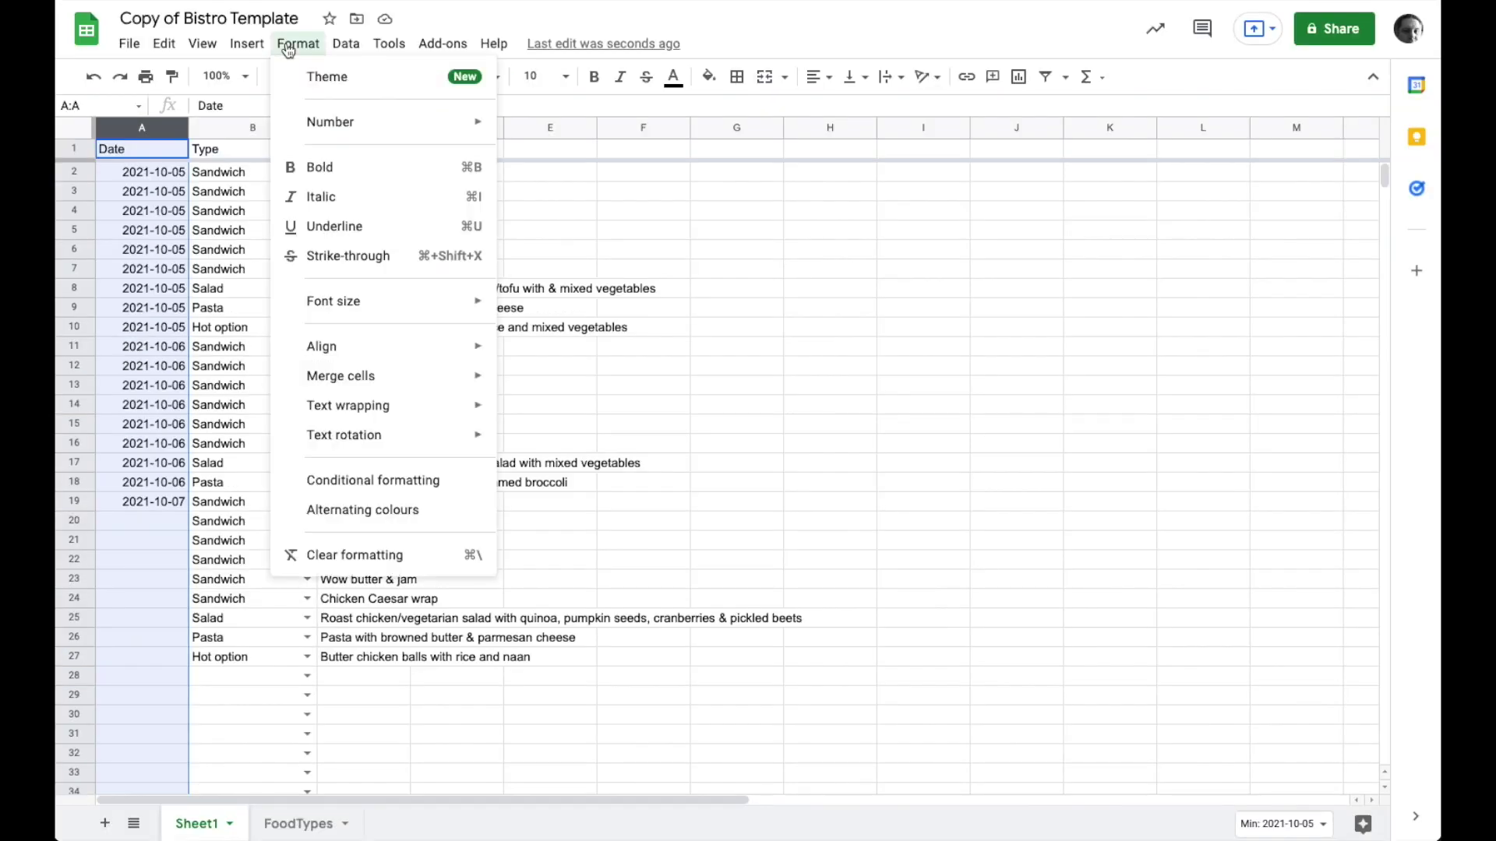
{"action": "mouse_move", "coordinate": [332, 123]}
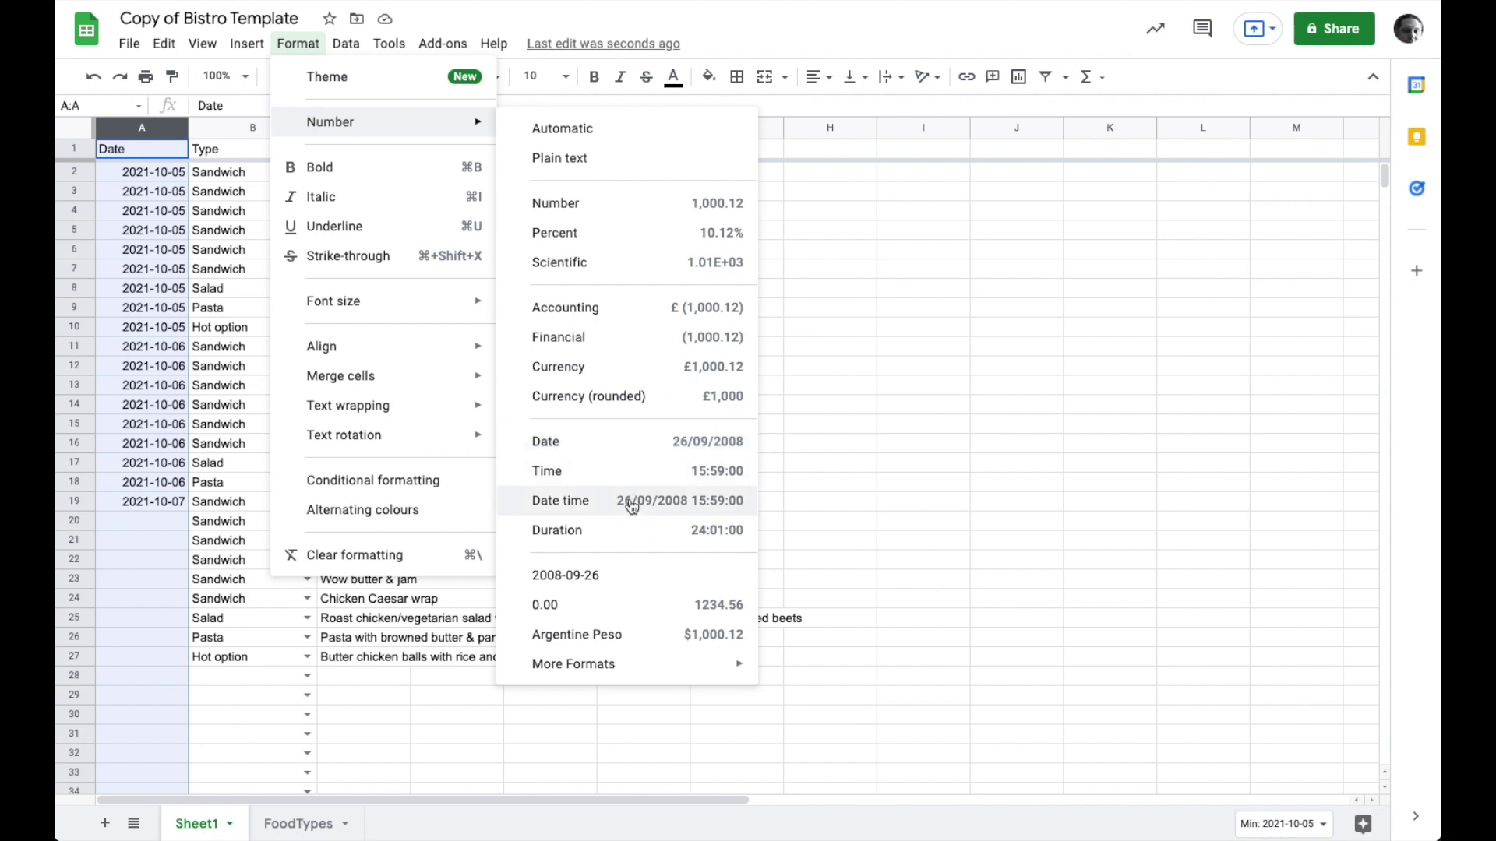
{"action": "mouse_move", "coordinate": [629, 666]}
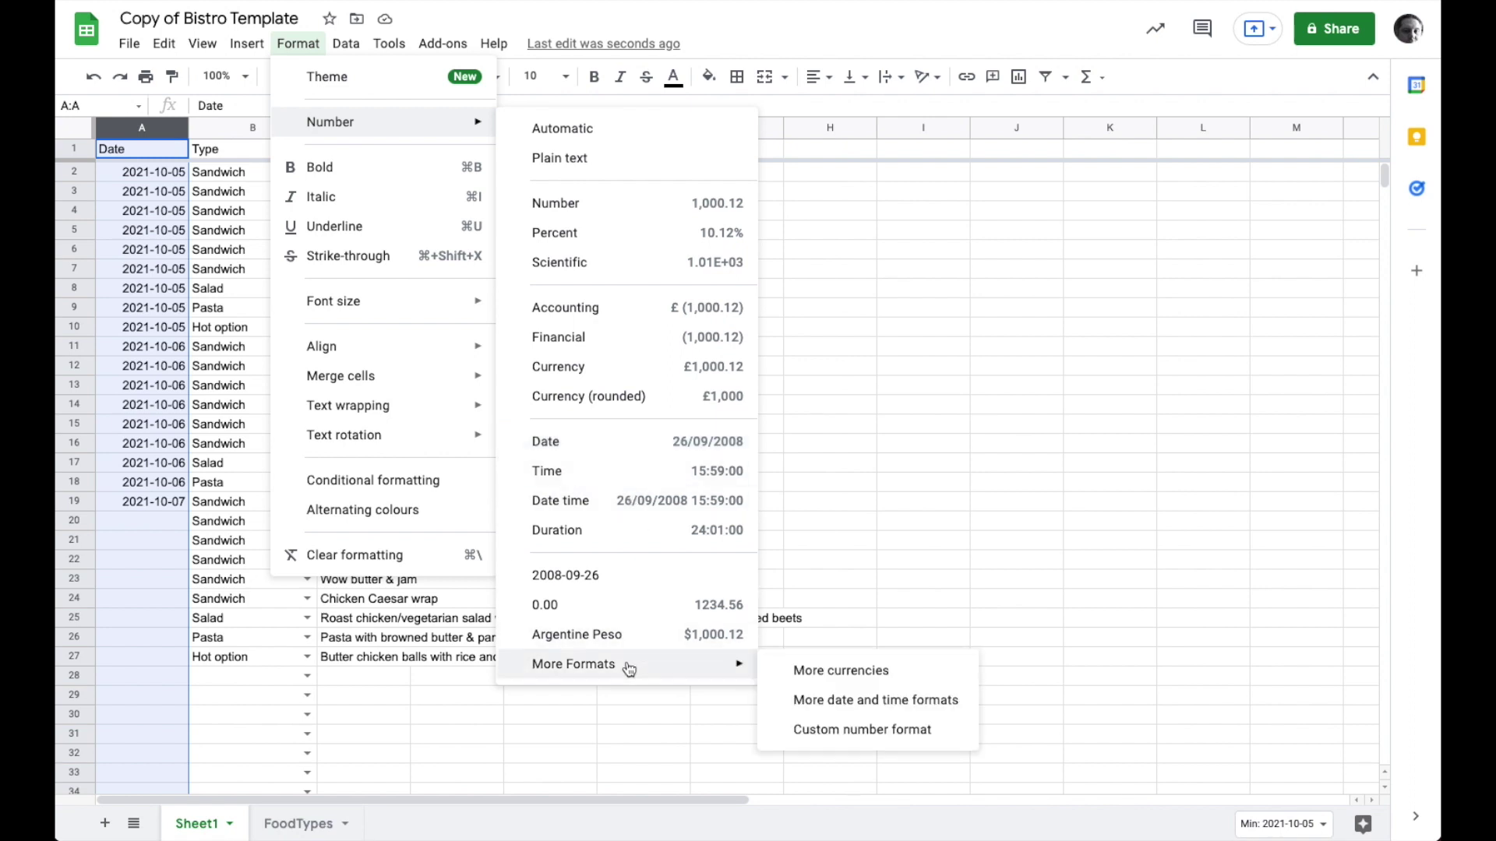
{"action": "left_click", "coordinate": [855, 701]}
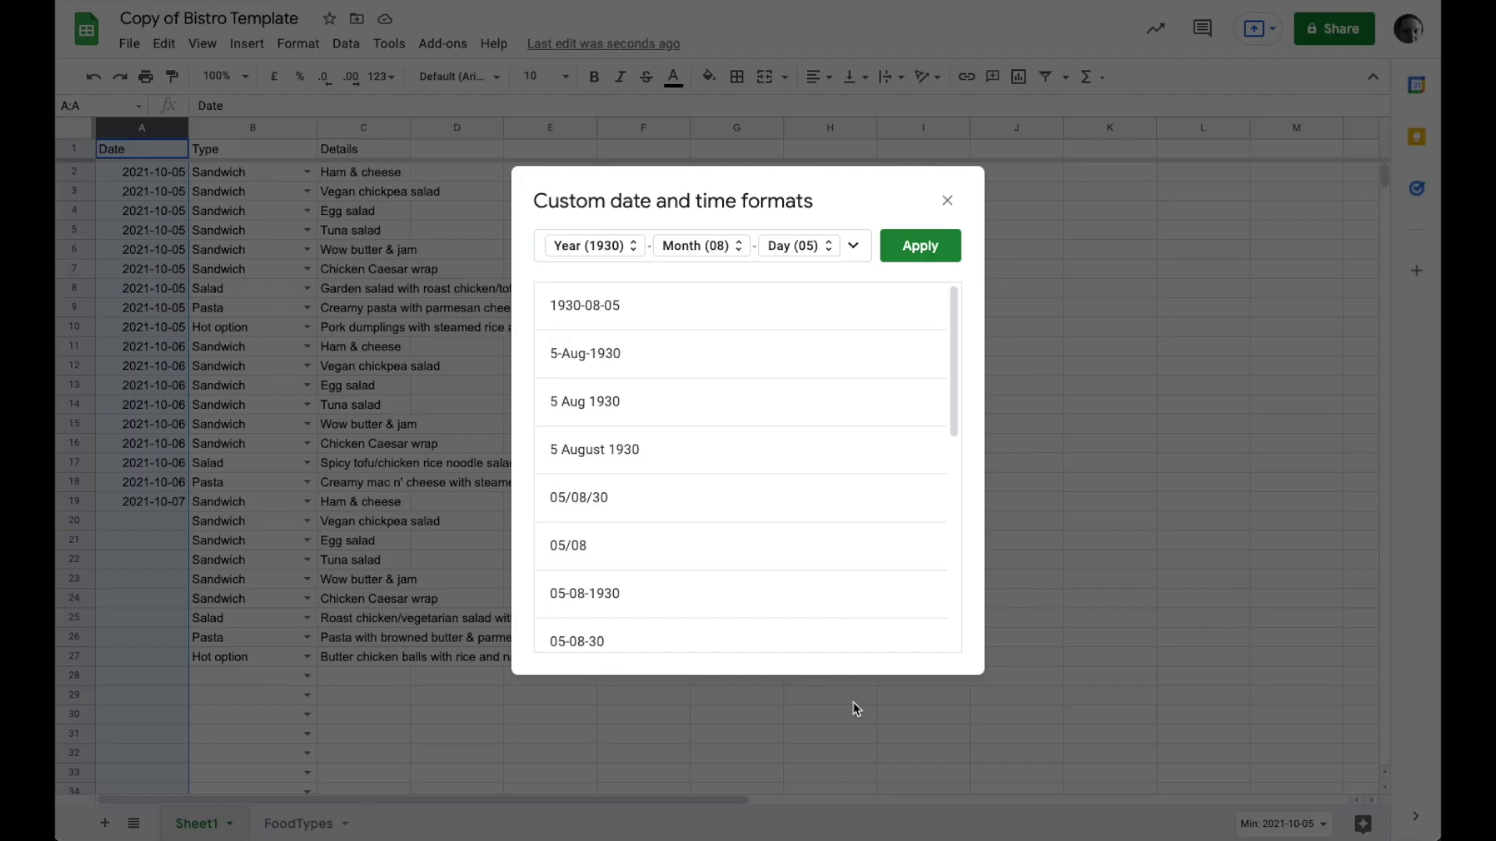
{"action": "left_click", "coordinate": [744, 253]}
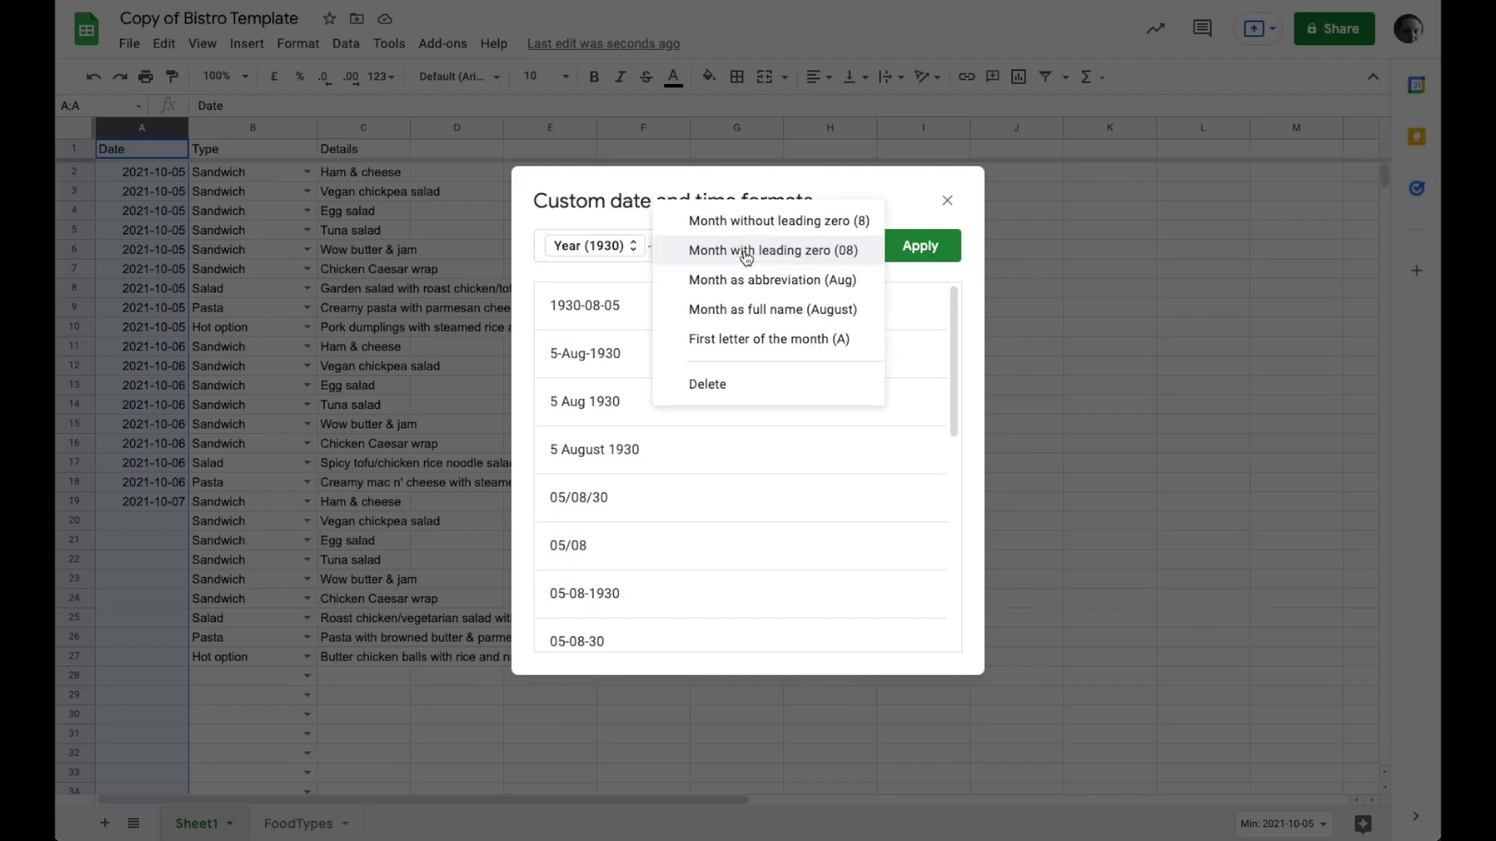
{"action": "left_click", "coordinate": [743, 309]}
{"action": "left_click", "coordinate": [613, 248]}
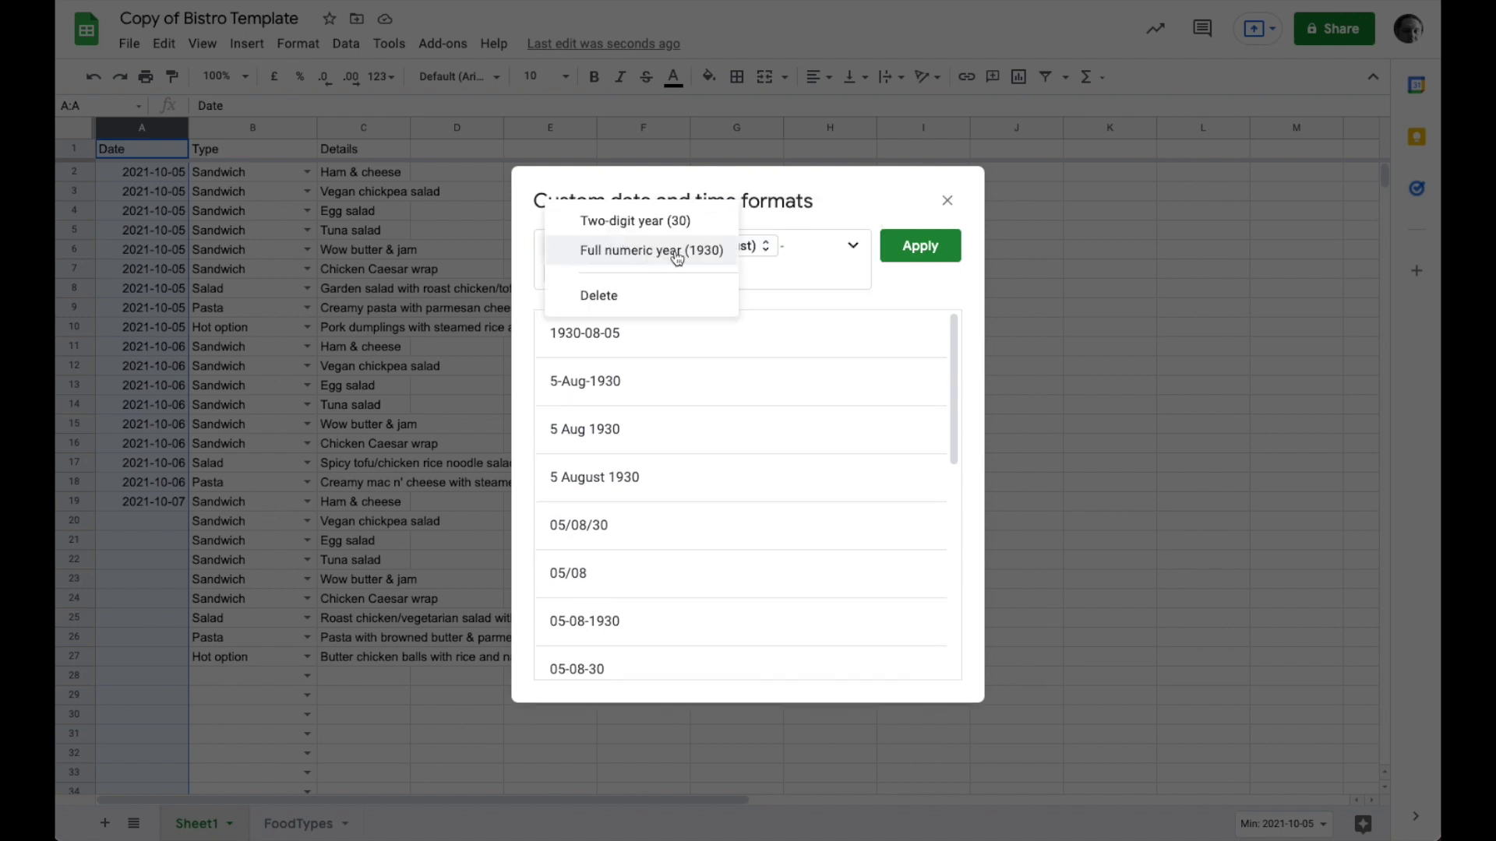
{"action": "left_click", "coordinate": [746, 271]}
{"action": "left_click", "coordinate": [621, 247]}
{"action": "left_click", "coordinate": [774, 274]}
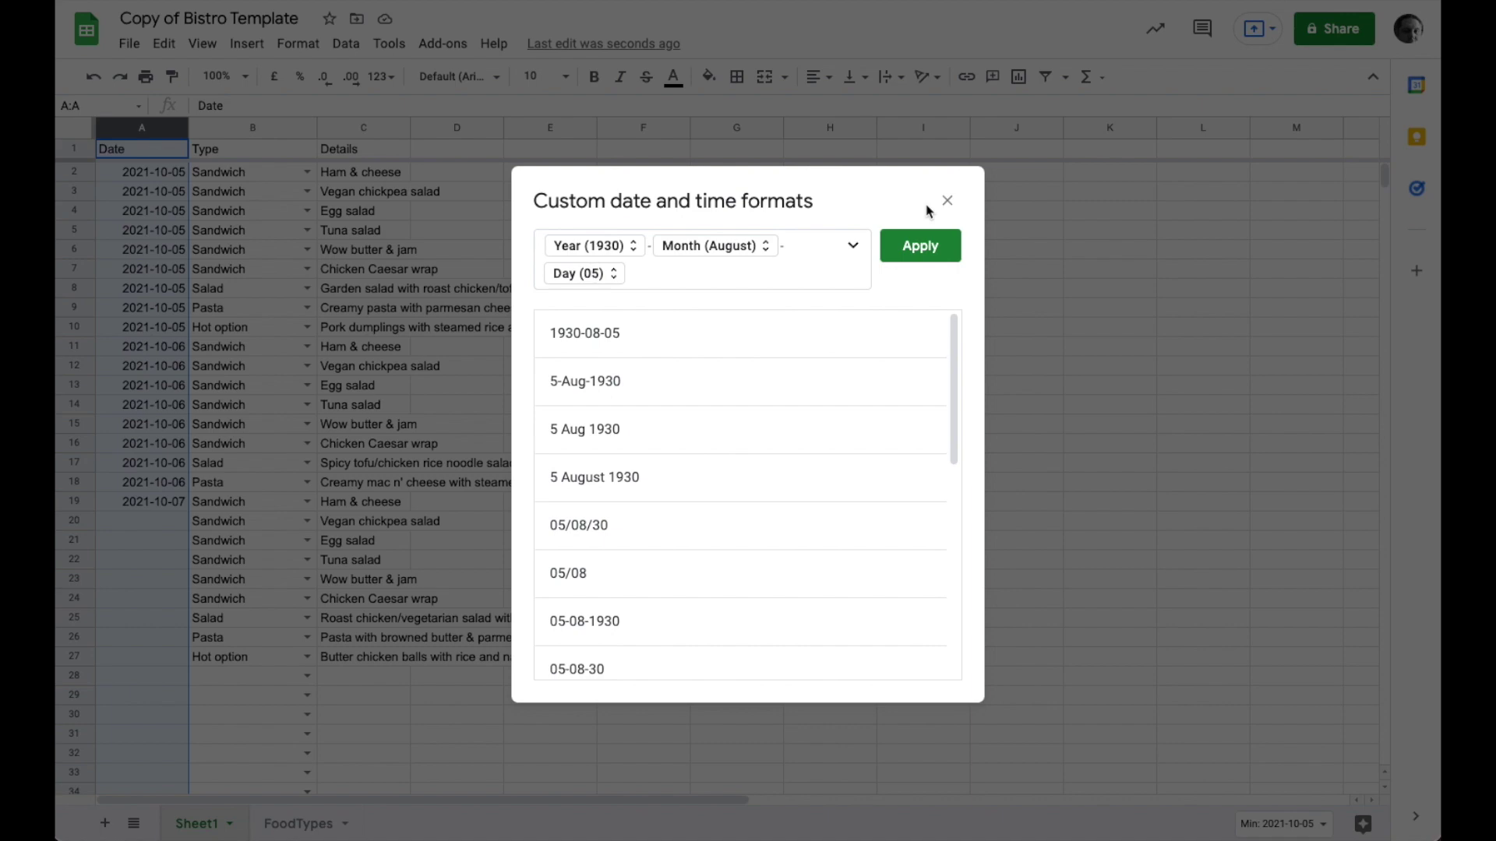
{"action": "left_click", "coordinate": [948, 201]}
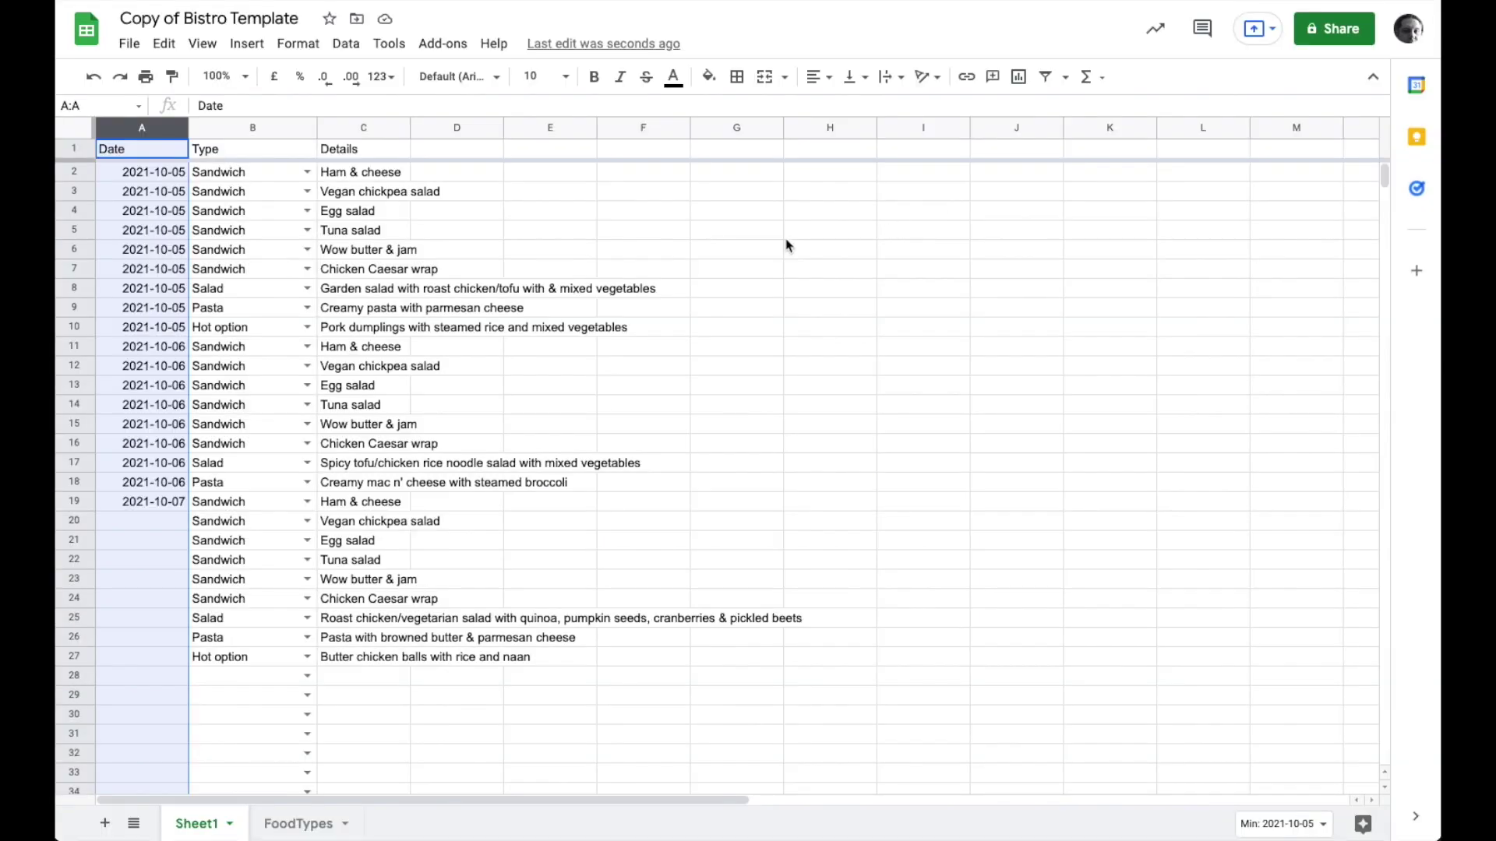
Copy the date formula from cell A19 into cells A20:A27.
{"action": "left_click", "coordinate": [159, 505]}
{"action": "left_click_drag", "start_coordinate": [218, 504], "coordinate": [468, 658]}
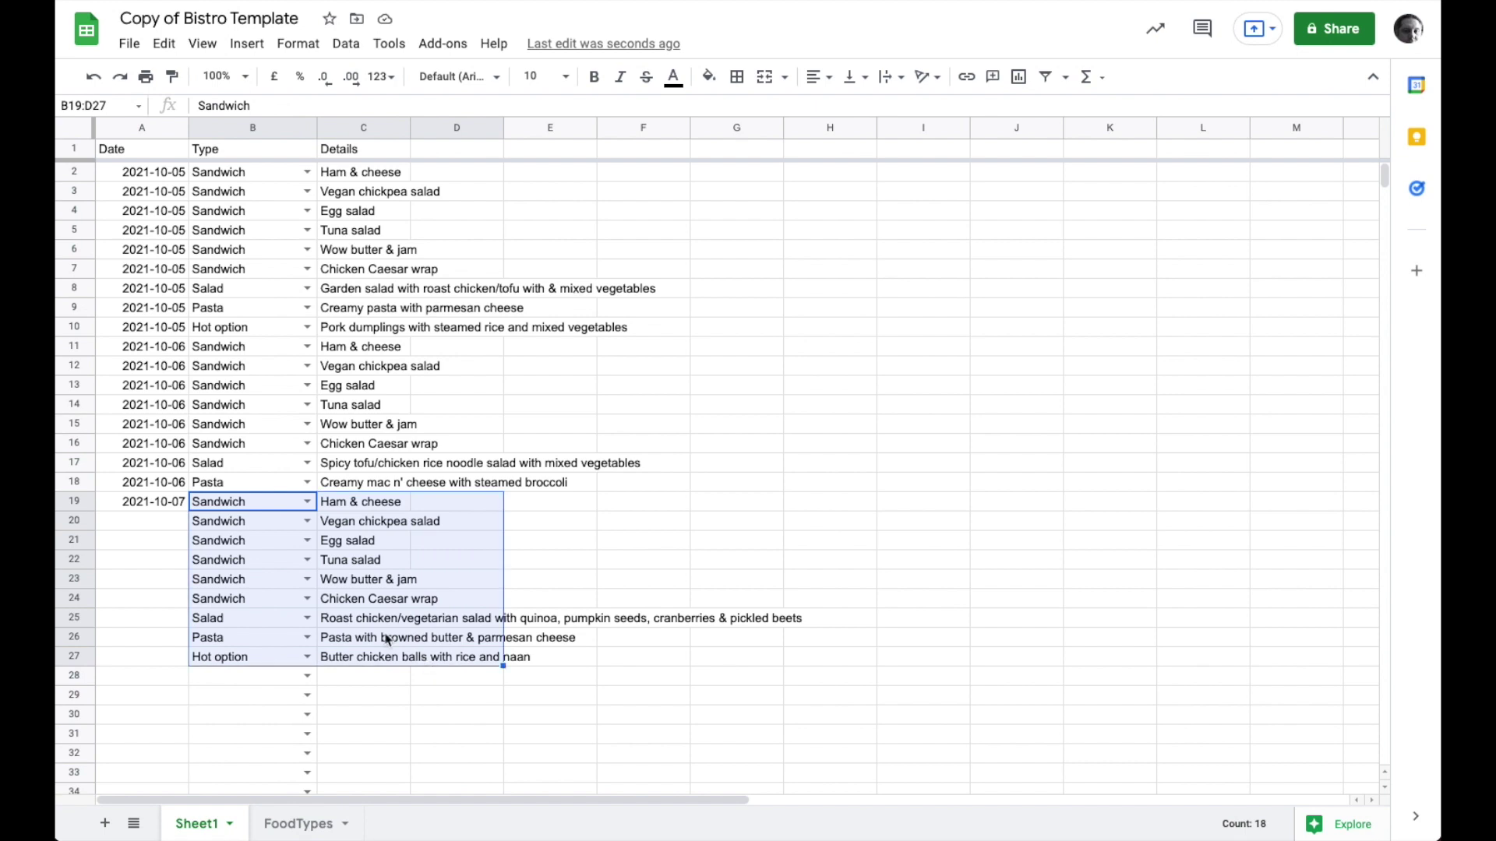
{"action": "left_click", "coordinate": [139, 507]}
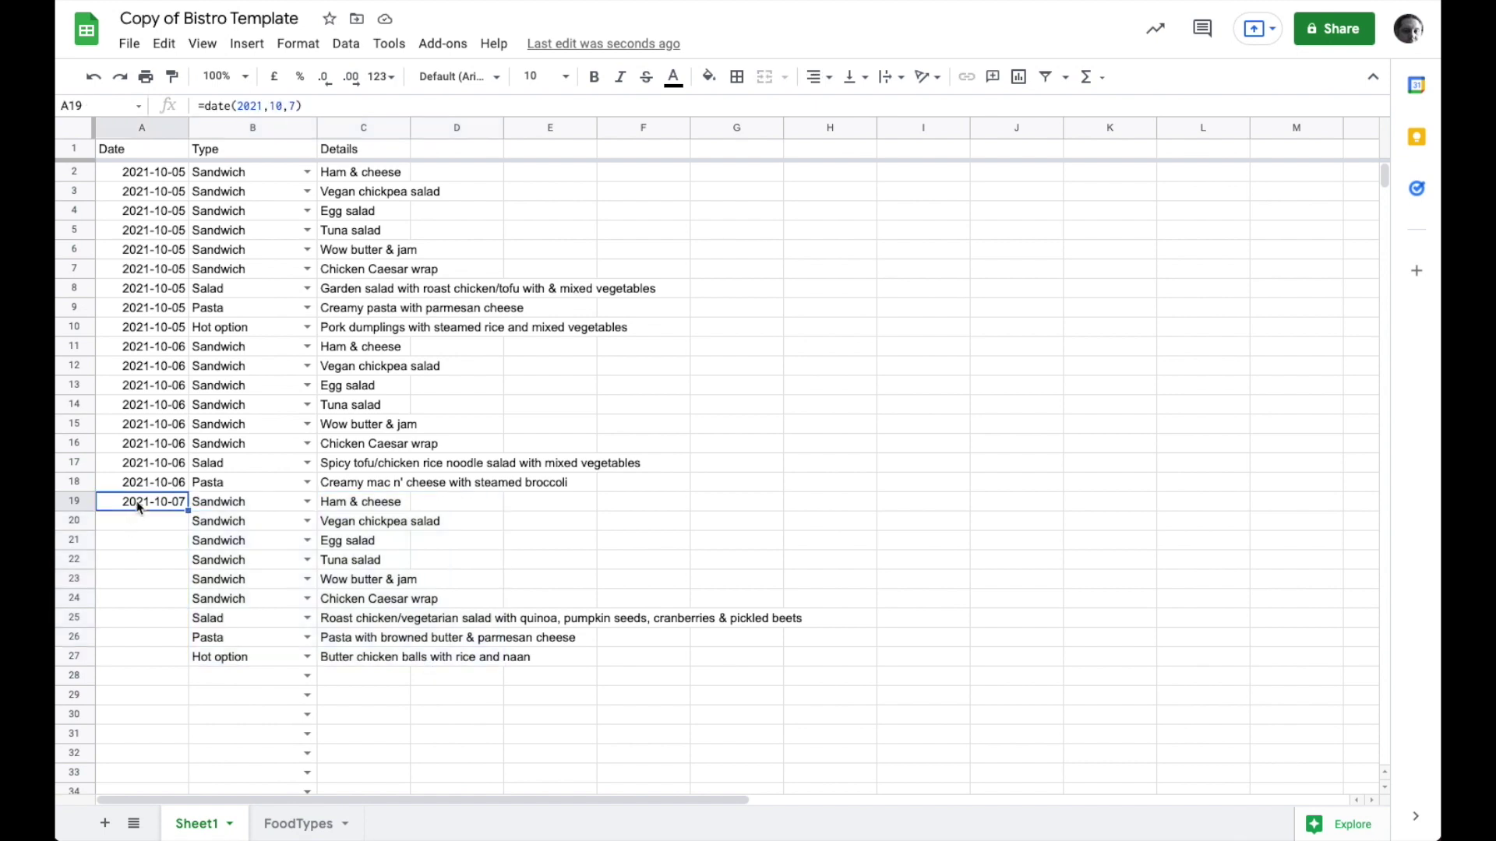
{"action": "key", "text": "ctrl+c"}
{"action": "left_click_drag", "start_coordinate": [139, 523], "coordinate": [149, 670]}
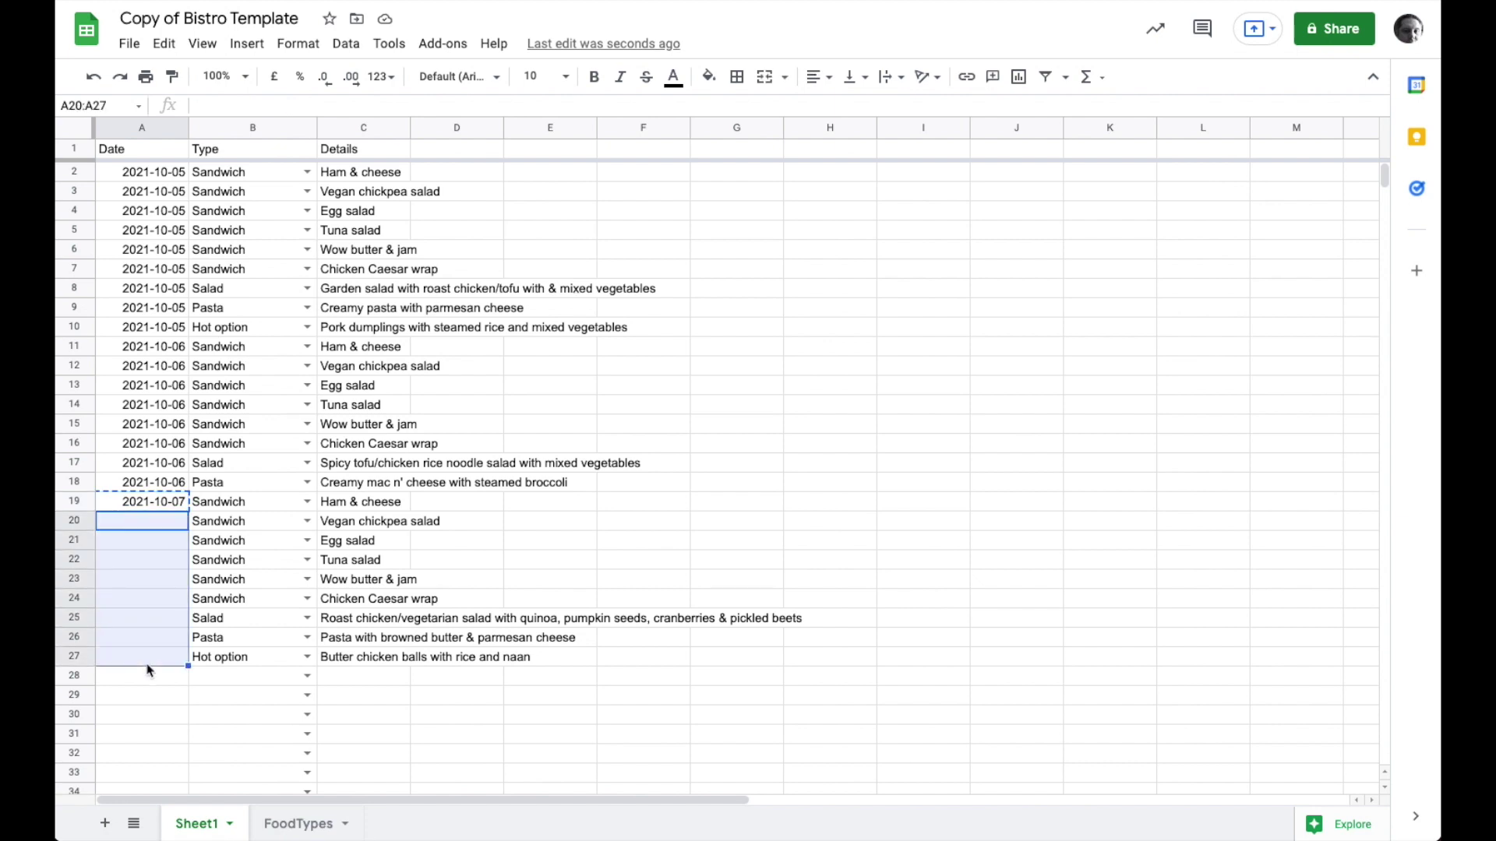
{"action": "key", "text": "ctrl+v"}
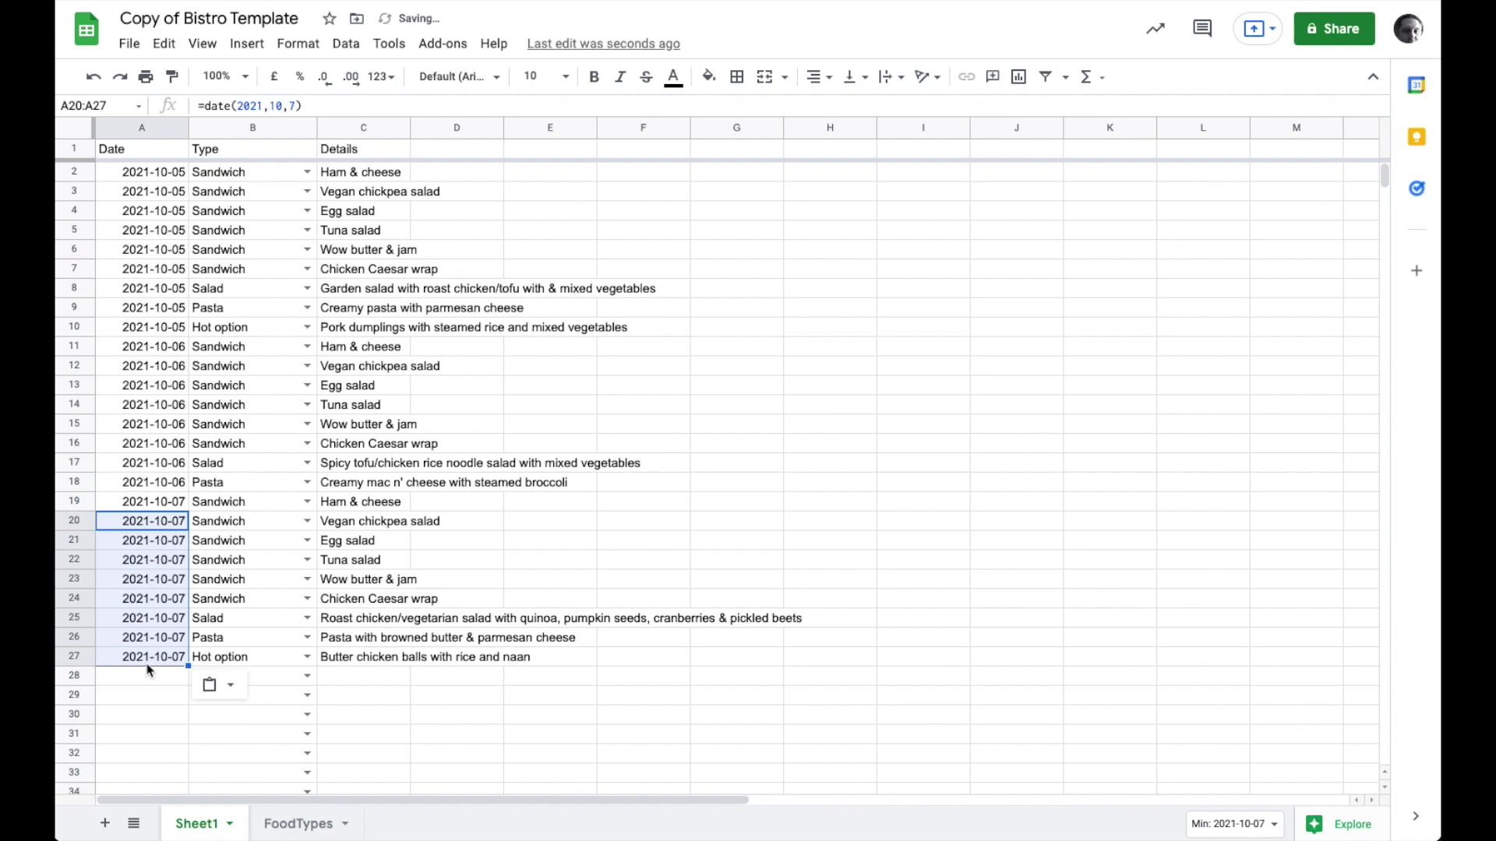
Clear cells A20:A27 and paste the copied date formula back in, doing this twice.
{"action": "key", "text": "Delete"}
{"action": "right_click", "coordinate": [161, 583]}
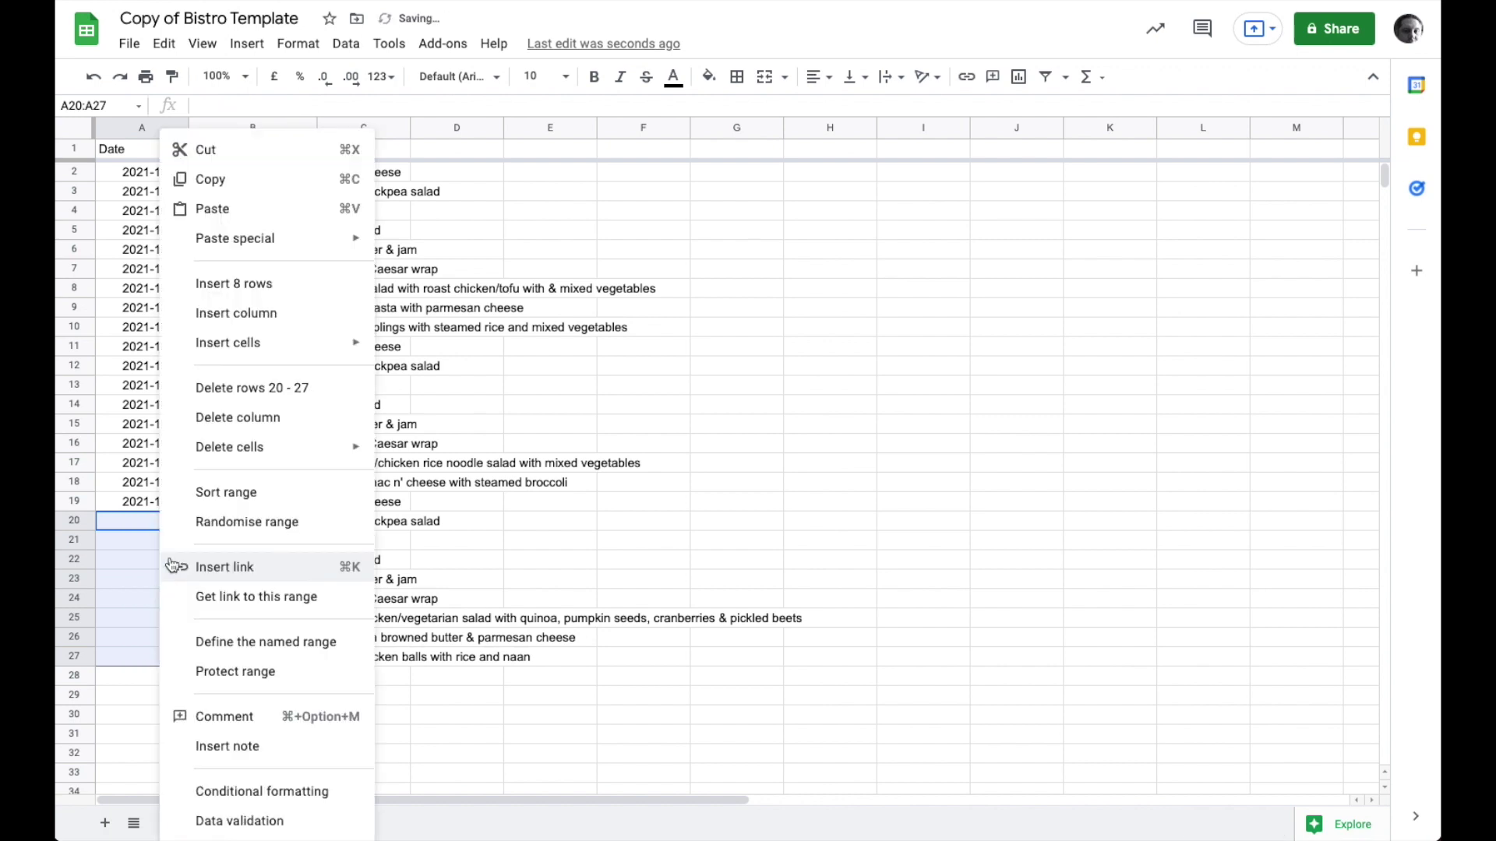
{"action": "left_click", "coordinate": [224, 216]}
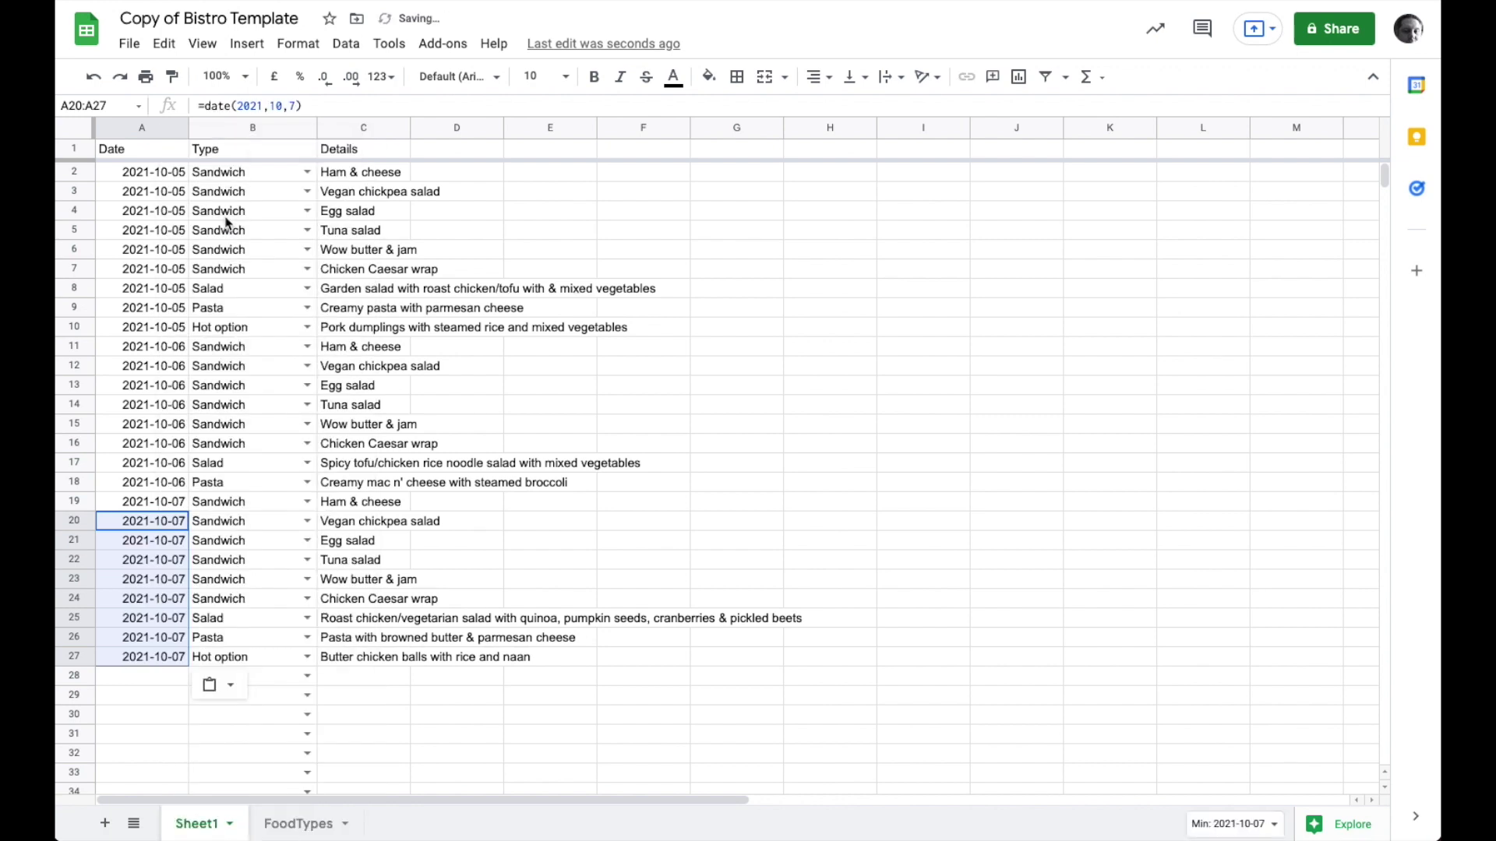
{"action": "key", "text": "Delete"}
{"action": "left_click", "coordinate": [164, 44]}
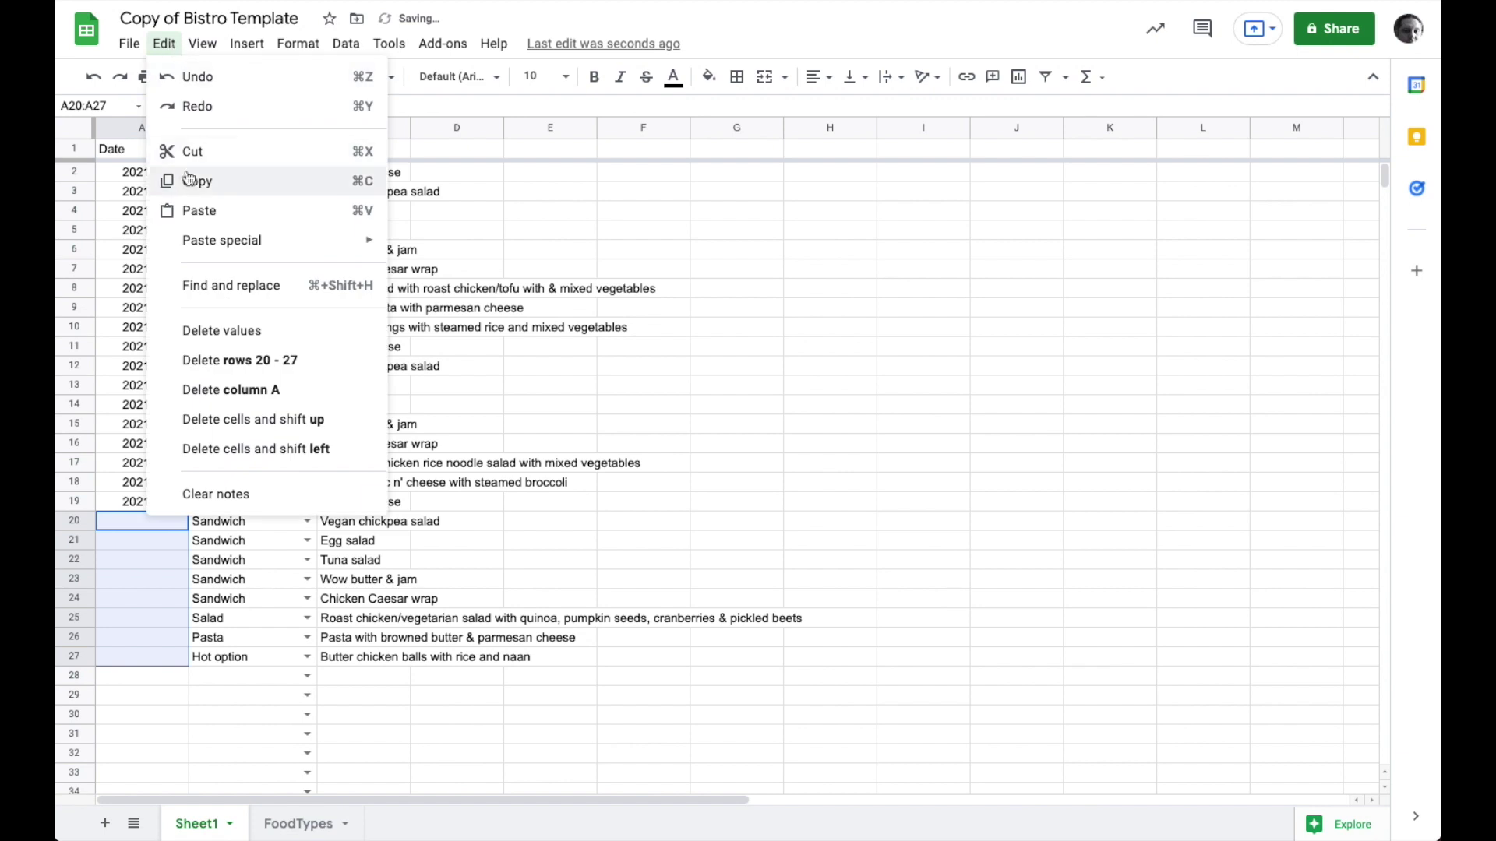
{"action": "left_click", "coordinate": [201, 211]}
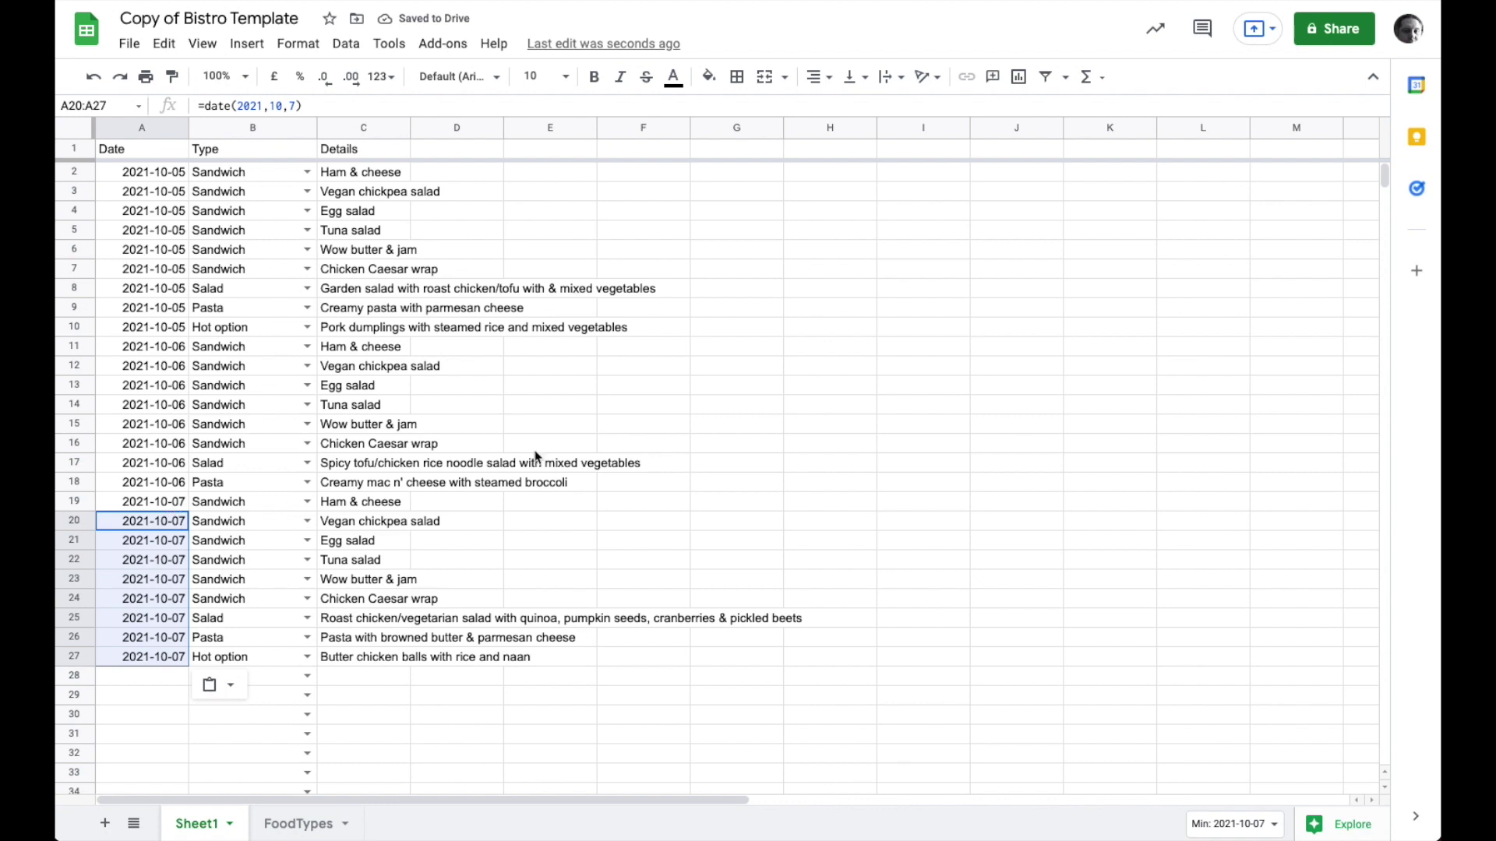
{"action": "left_click", "coordinate": [167, 505]}
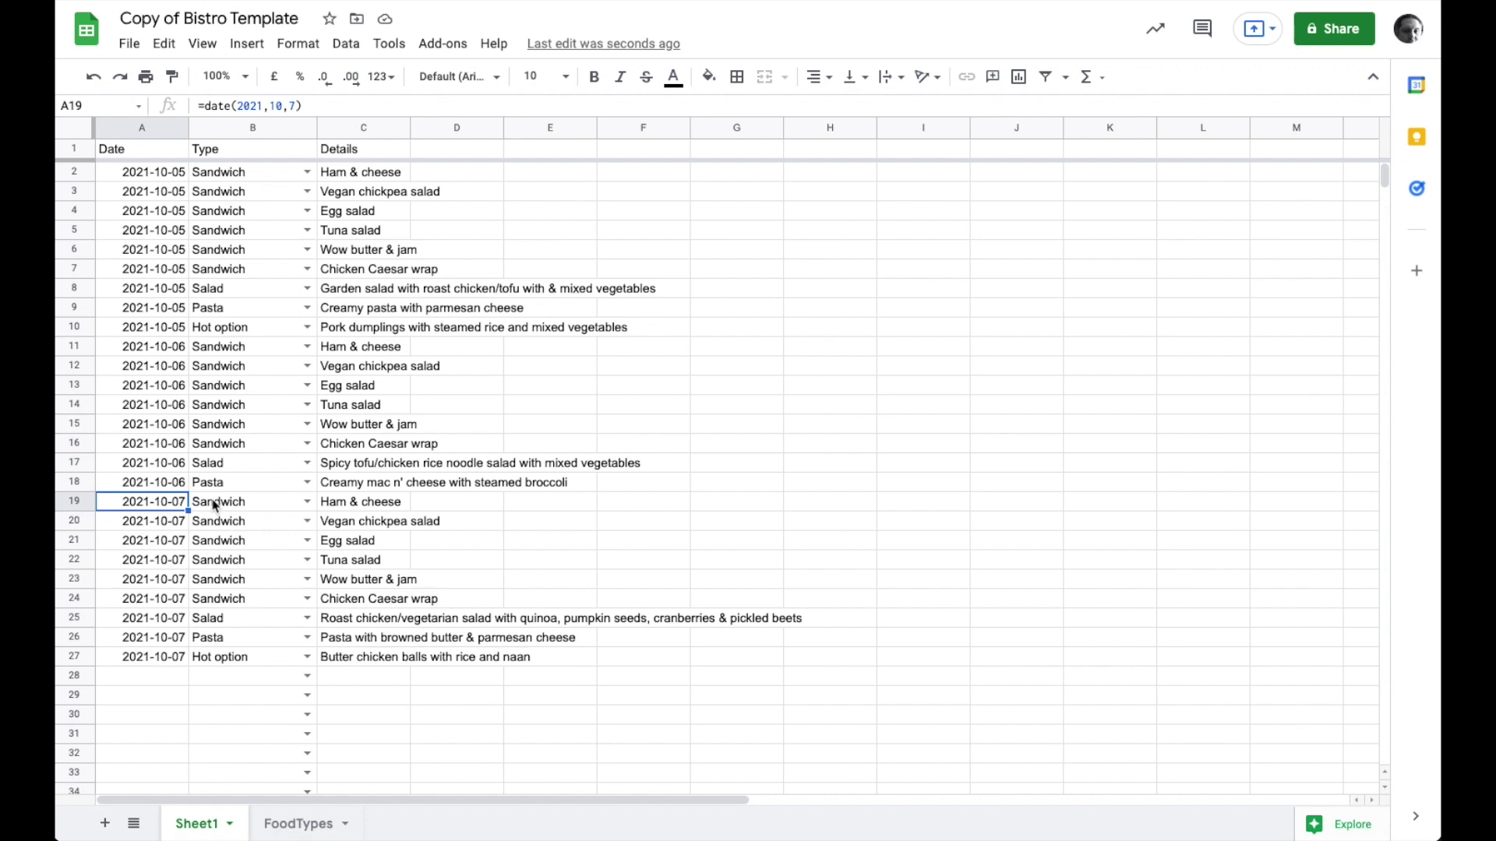
{"action": "left_click_drag", "start_coordinate": [78, 503], "coordinate": [380, 660]}
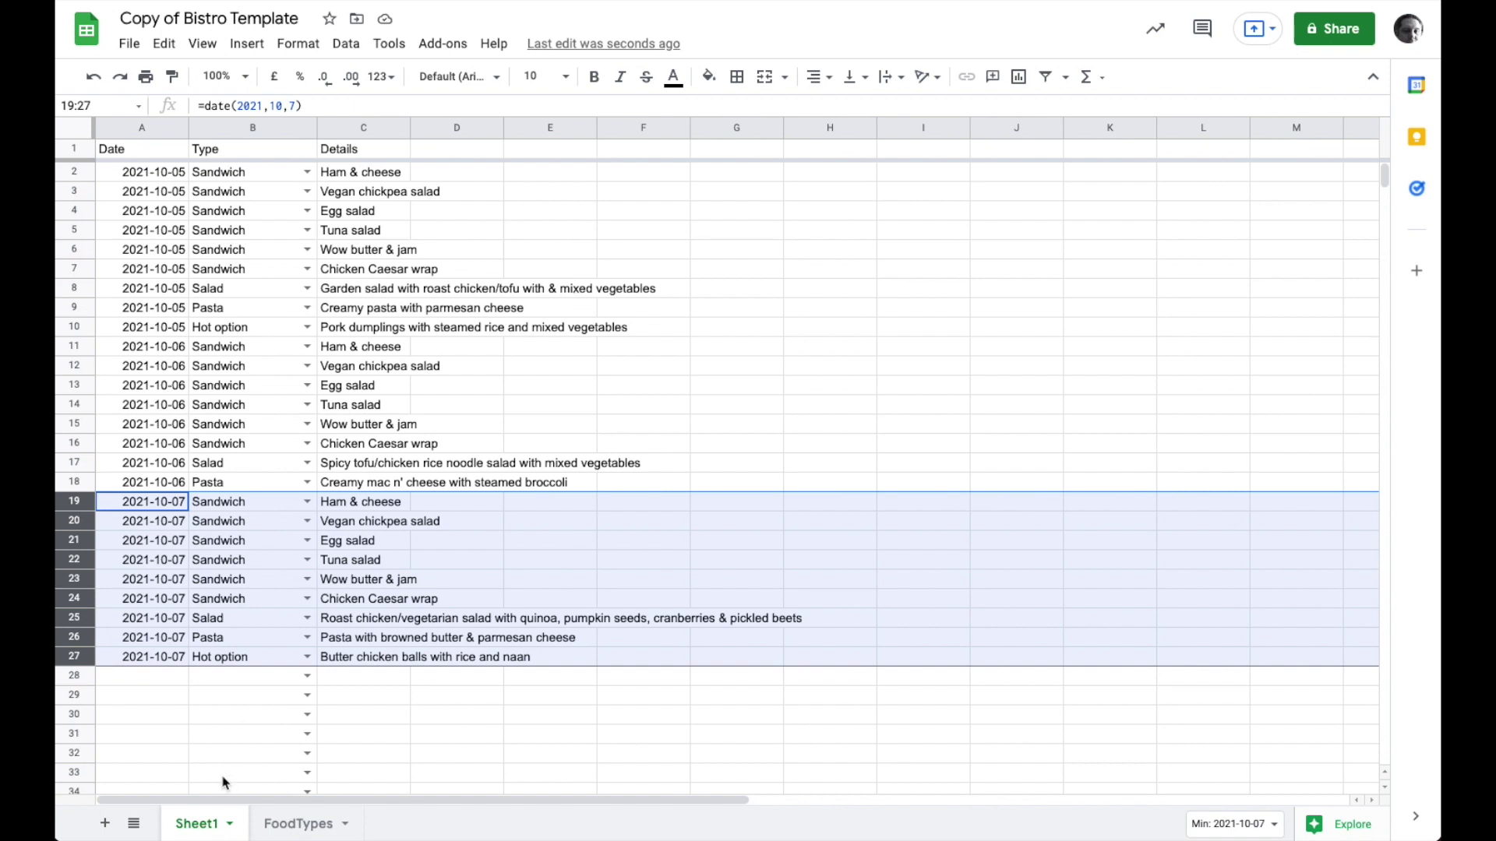
Add a new sheet and begin a QUERY formula in its cell A1 with Sheet1!A:C as the data range.
{"action": "left_click", "coordinate": [103, 831]}
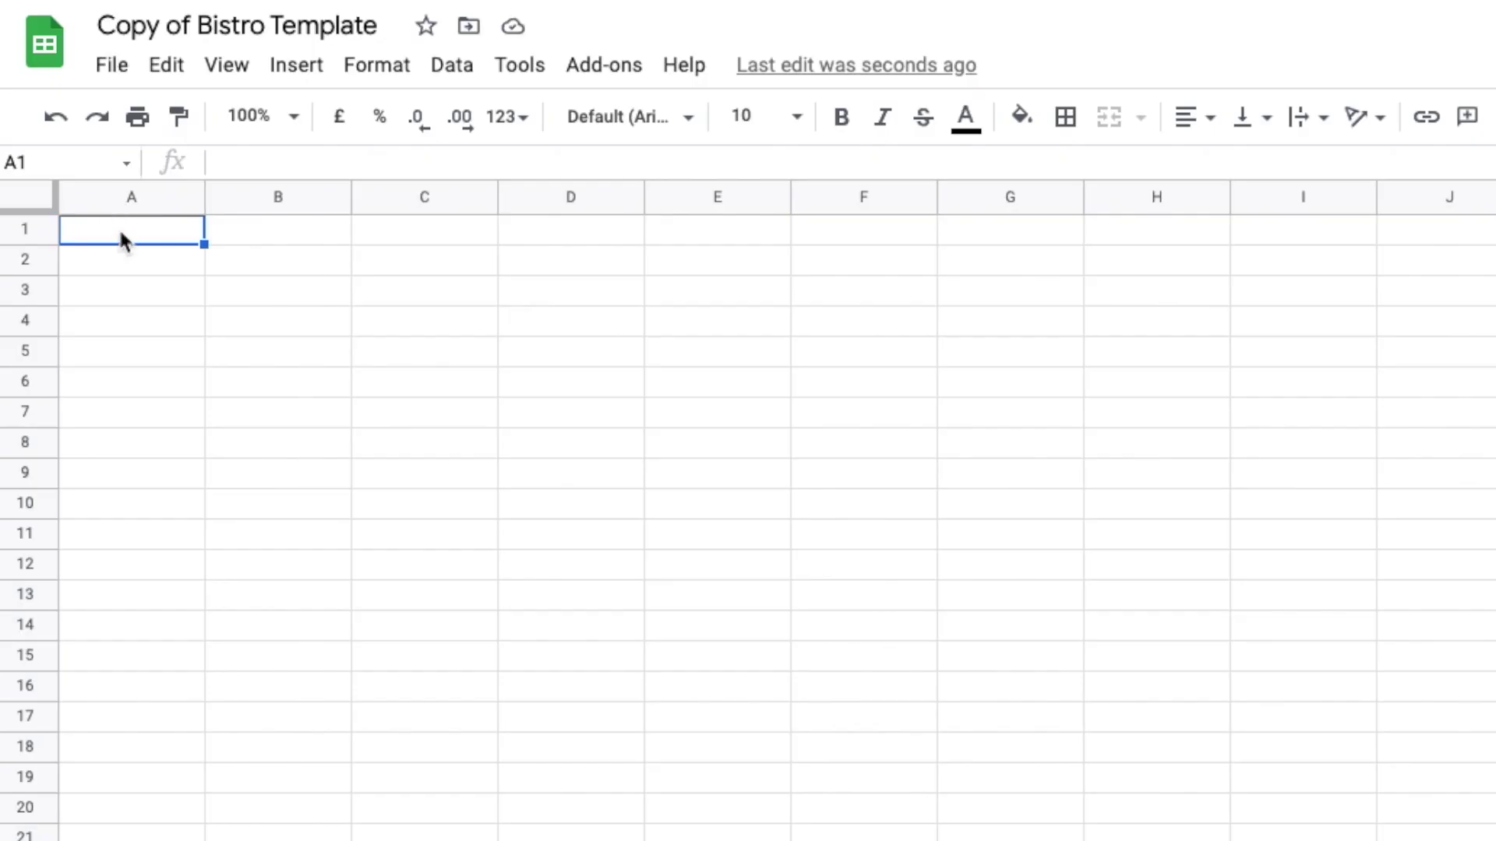
{"action": "double_click", "coordinate": [121, 231]}
{"action": "type", "text": "="}
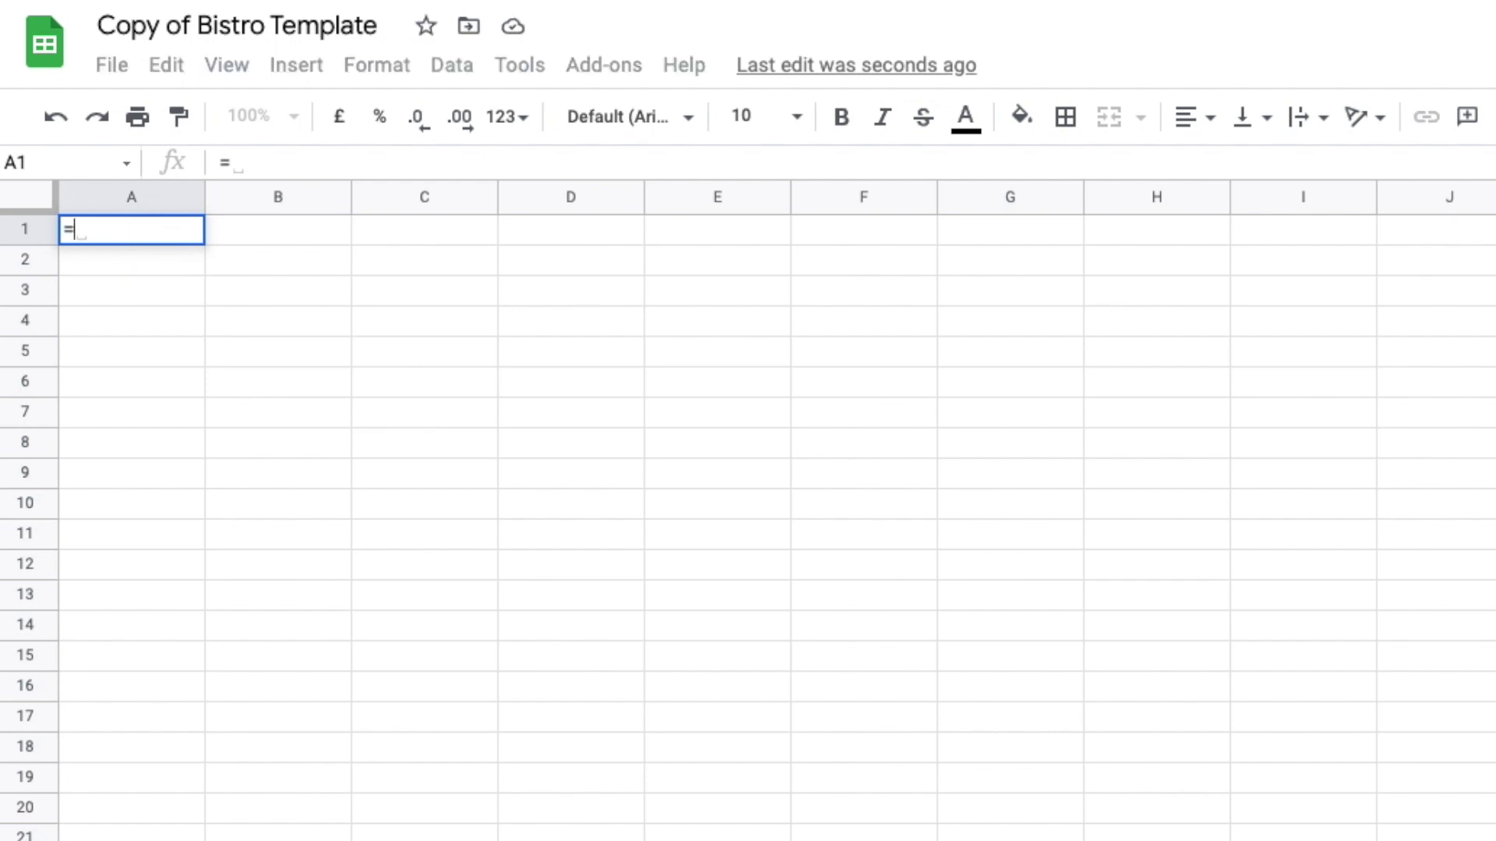
{"action": "type", "text": "query("}
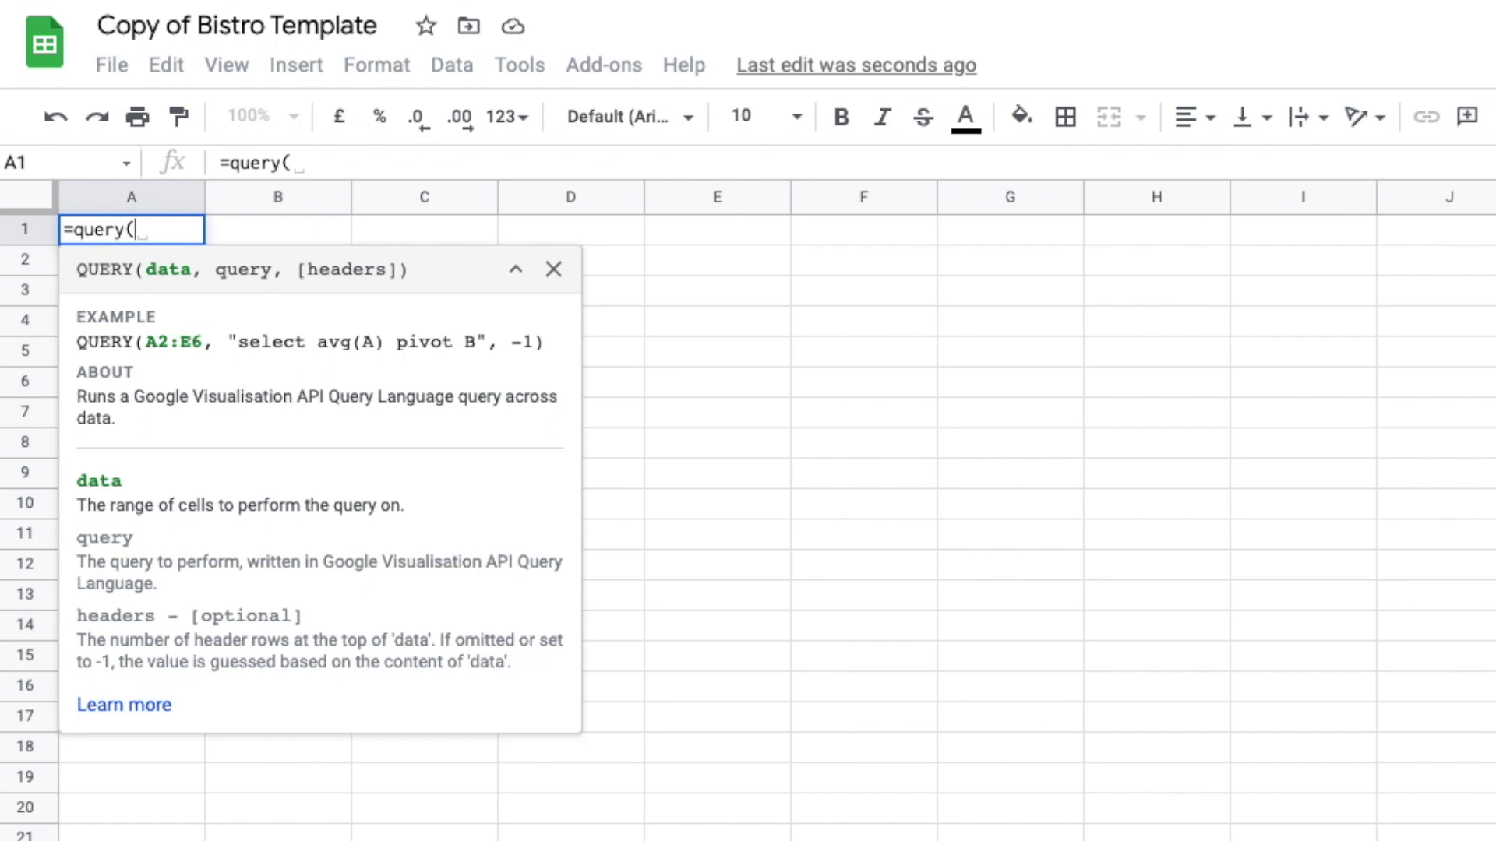
{"action": "key", "text": "ctrl+shift+Page_Down"}
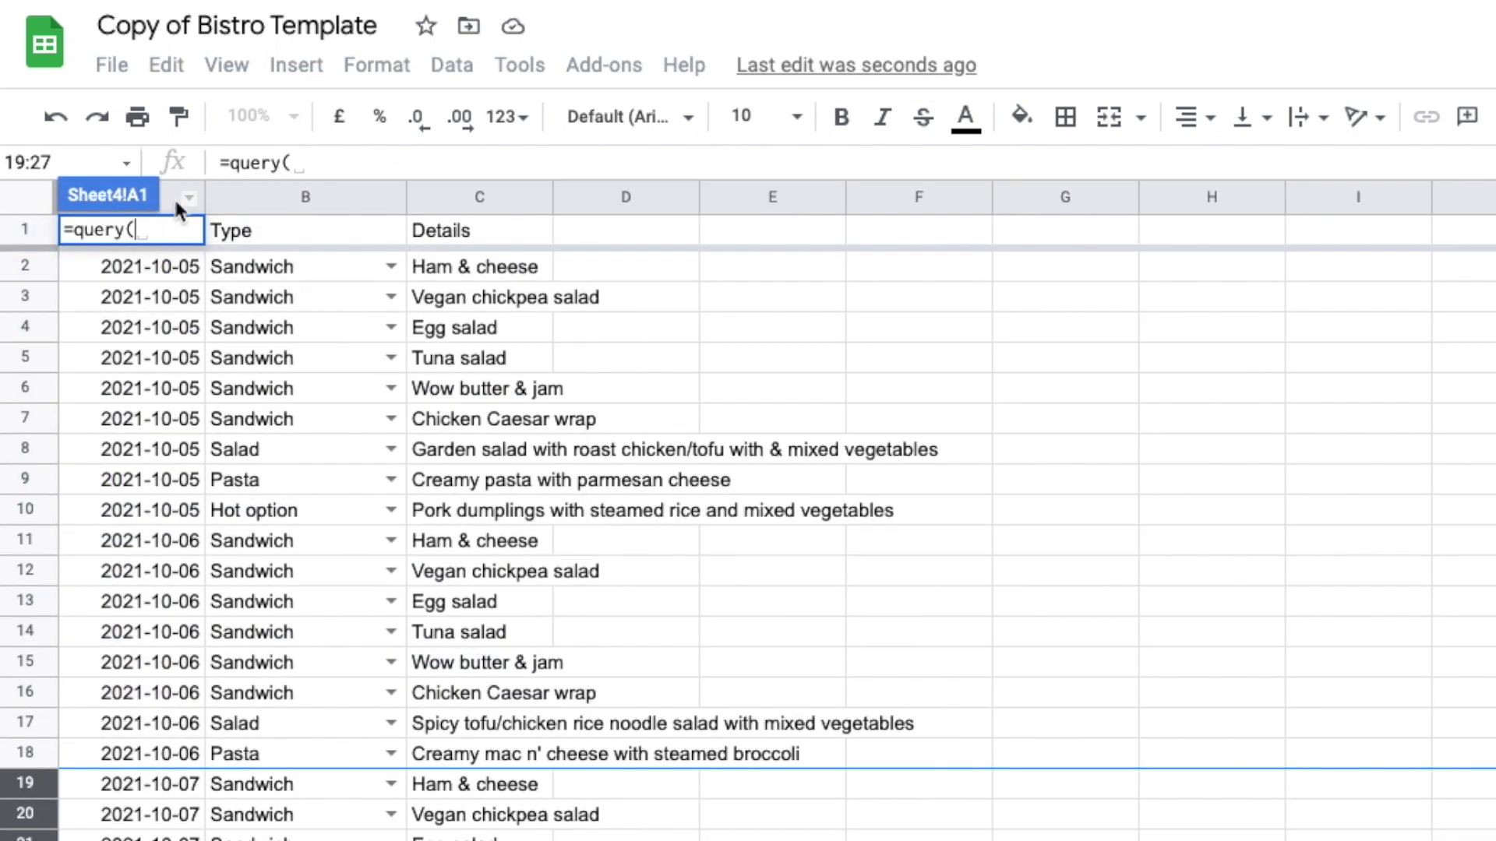
{"action": "left_click_drag", "start_coordinate": [171, 196], "coordinate": [477, 206]}
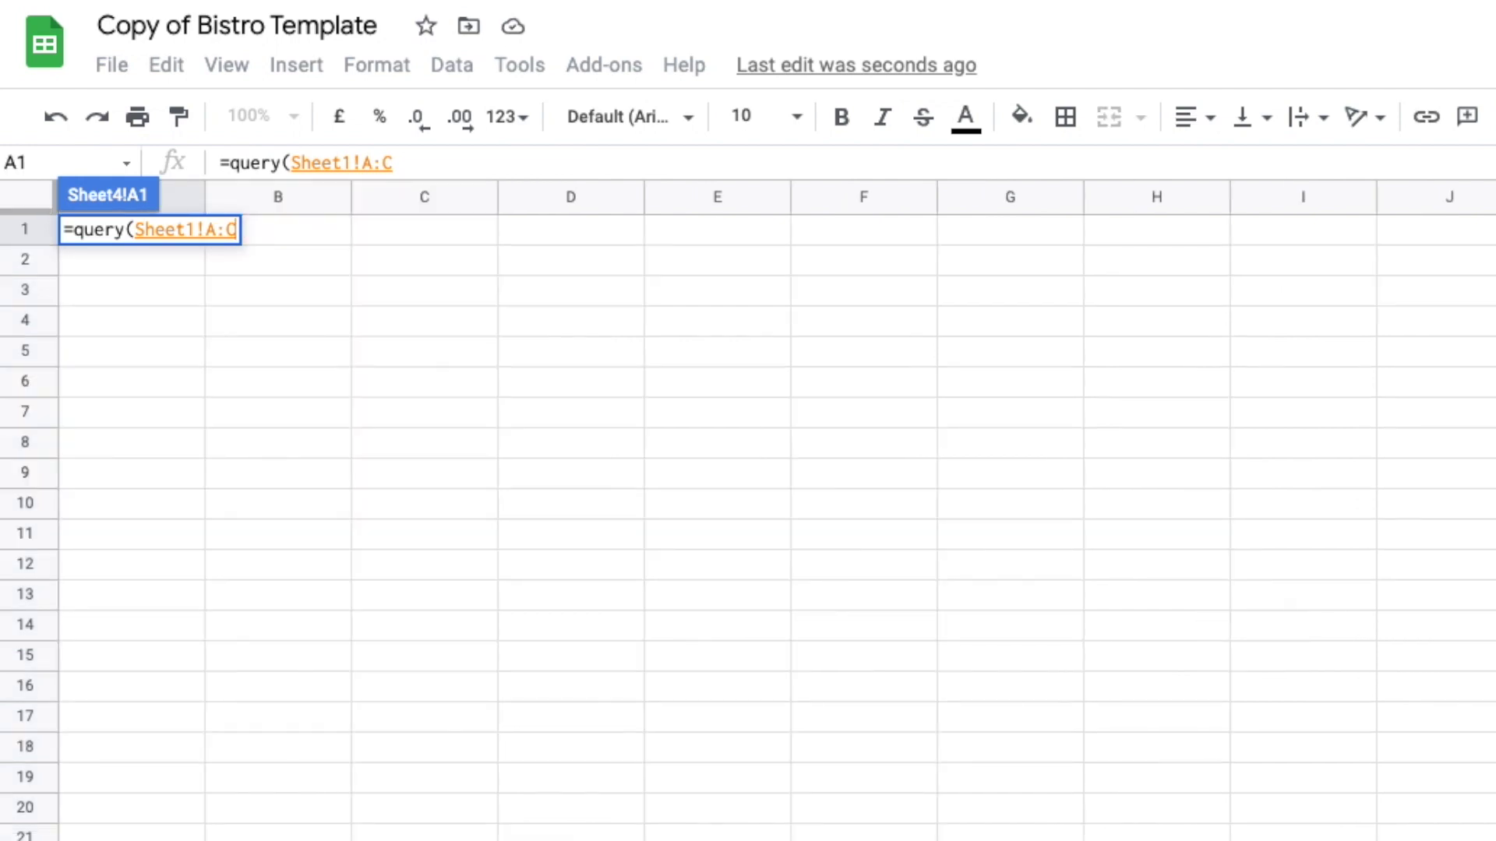
{"action": "type", "text": ","}
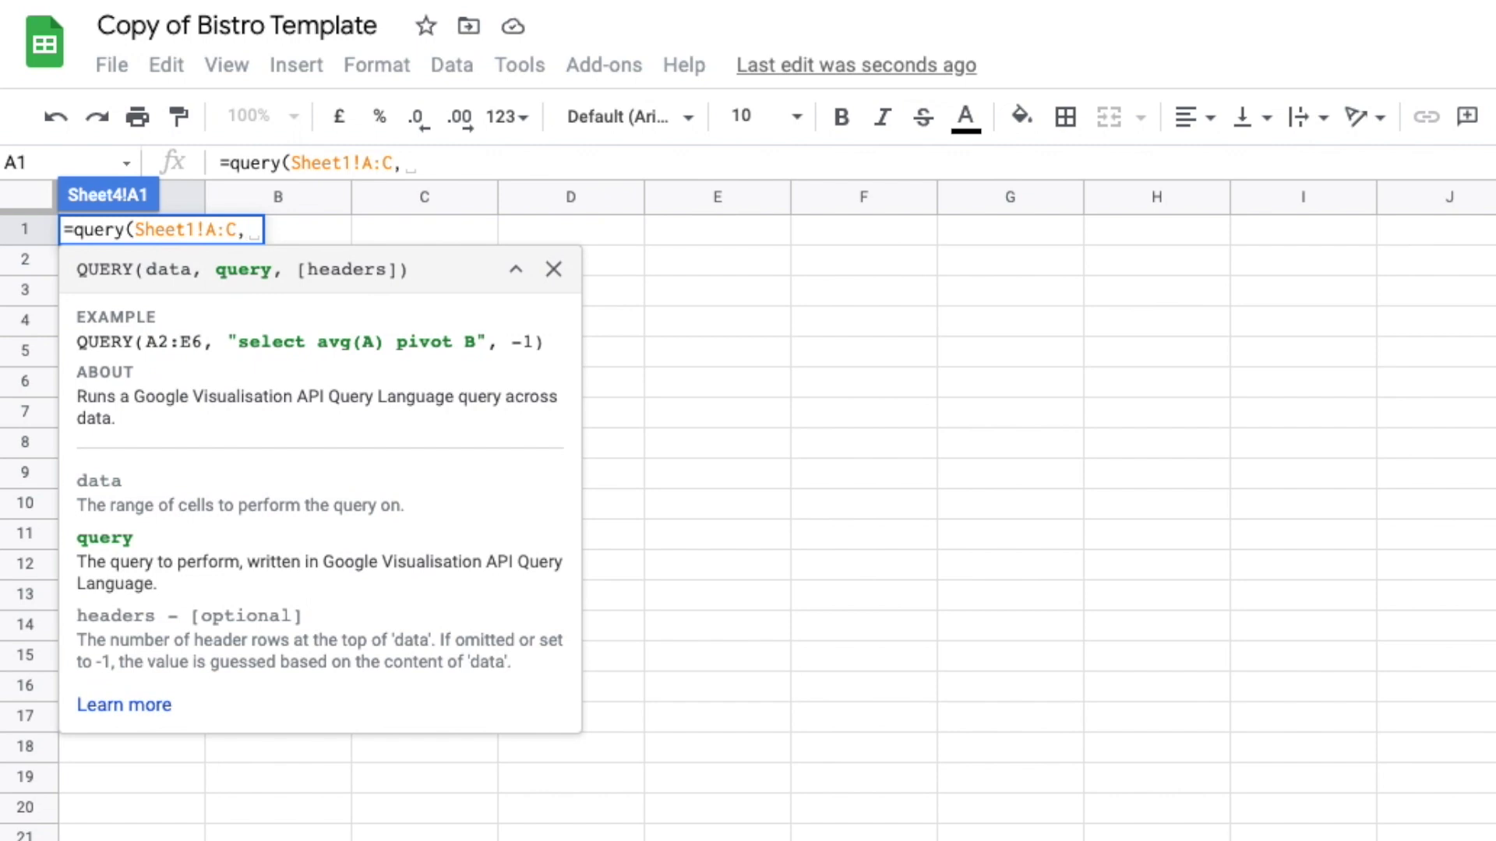
Begin the query string in A1's QUERY formula with SELECT A,B,C.
{"action": "type", "text": " \"SE"}
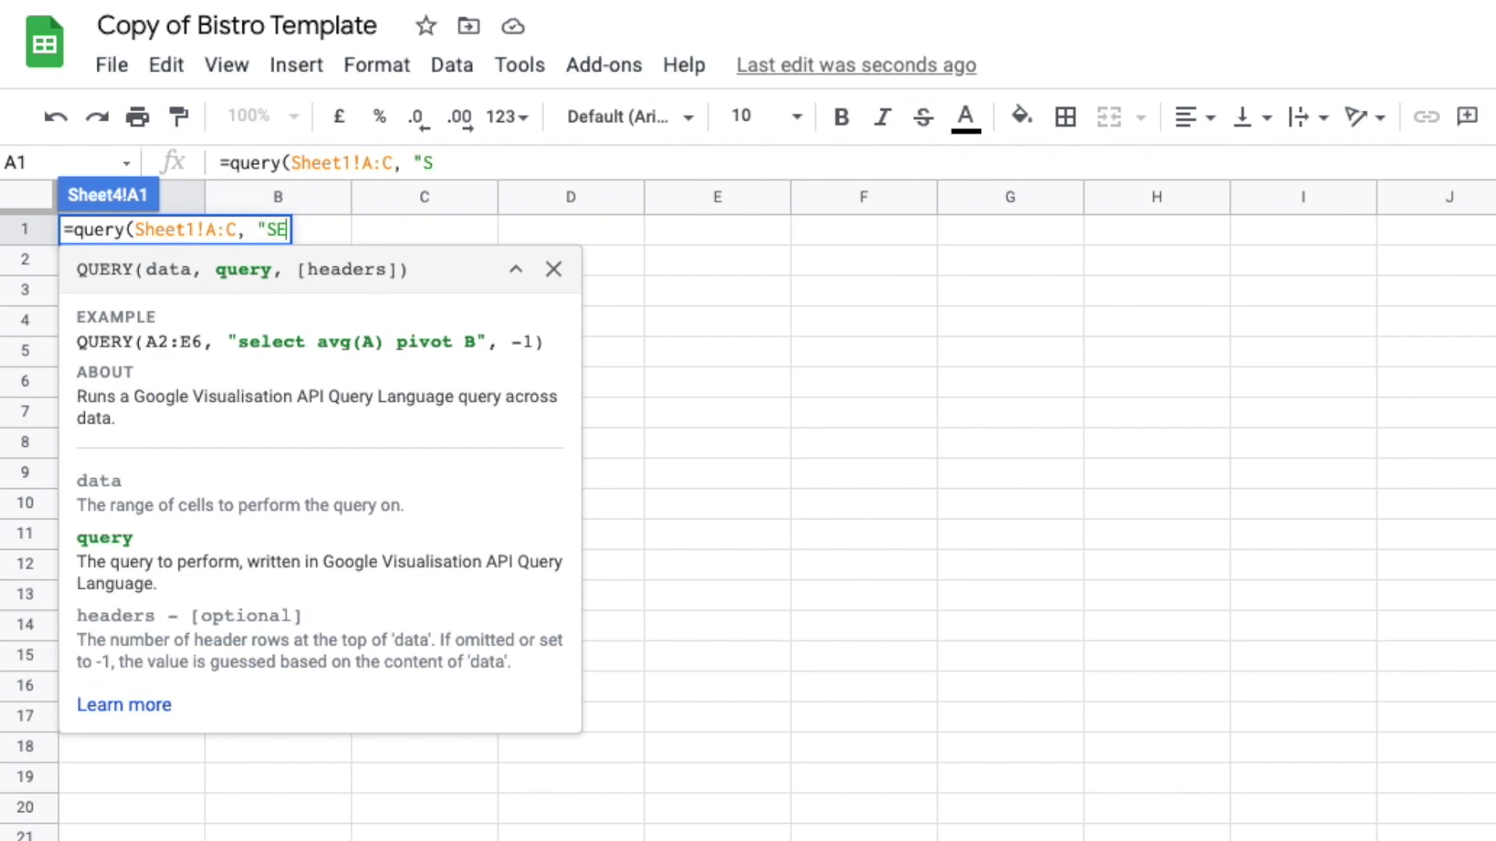
{"action": "type", "text": "LECT"}
{"action": "key", "text": "BackSpace"}
{"action": "type", "text": "CT "}
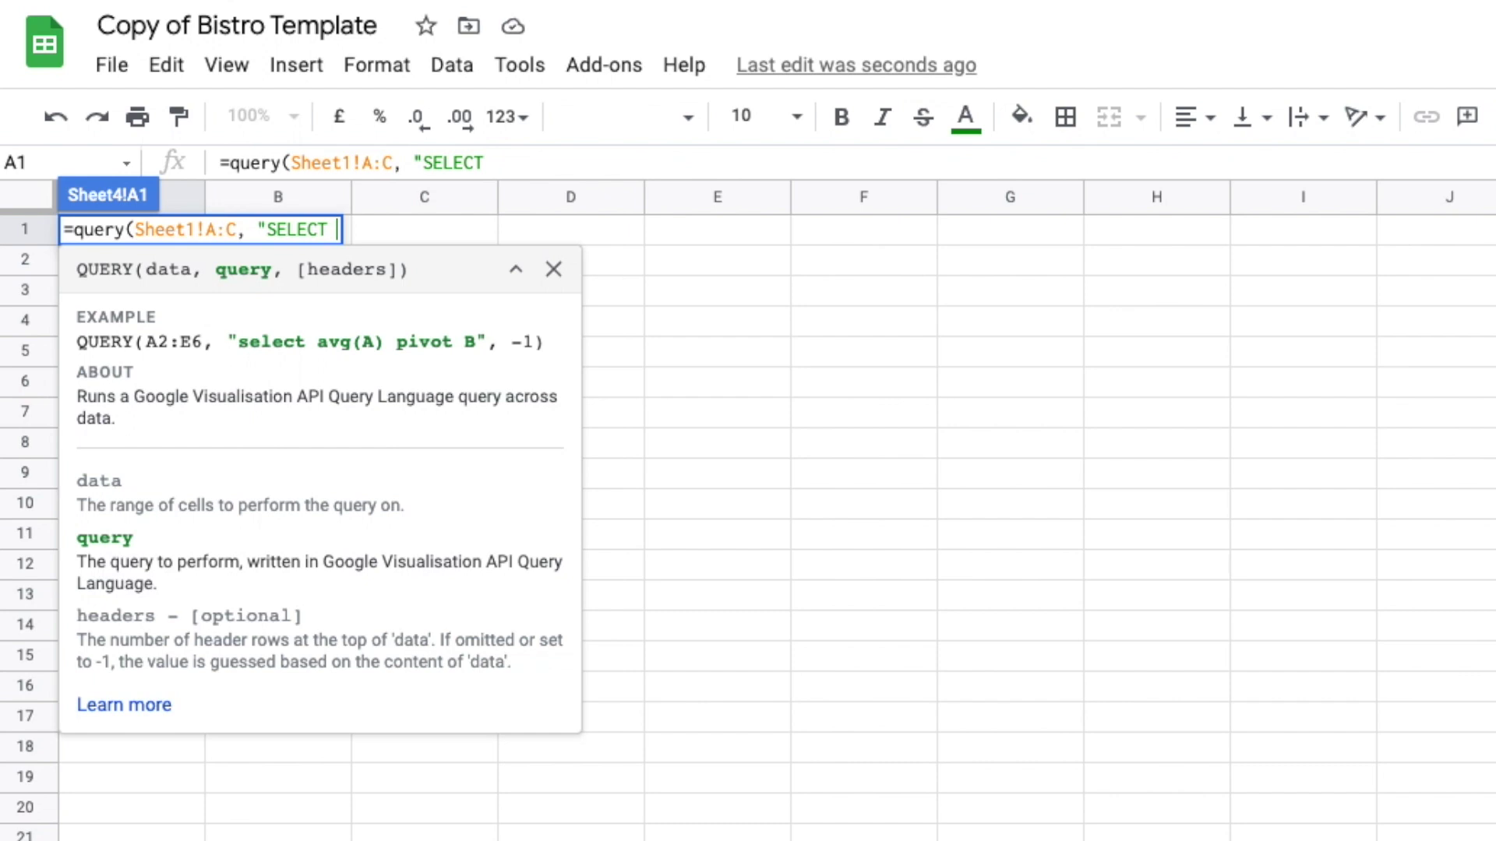
{"action": "type", "text": "A,B,C"}
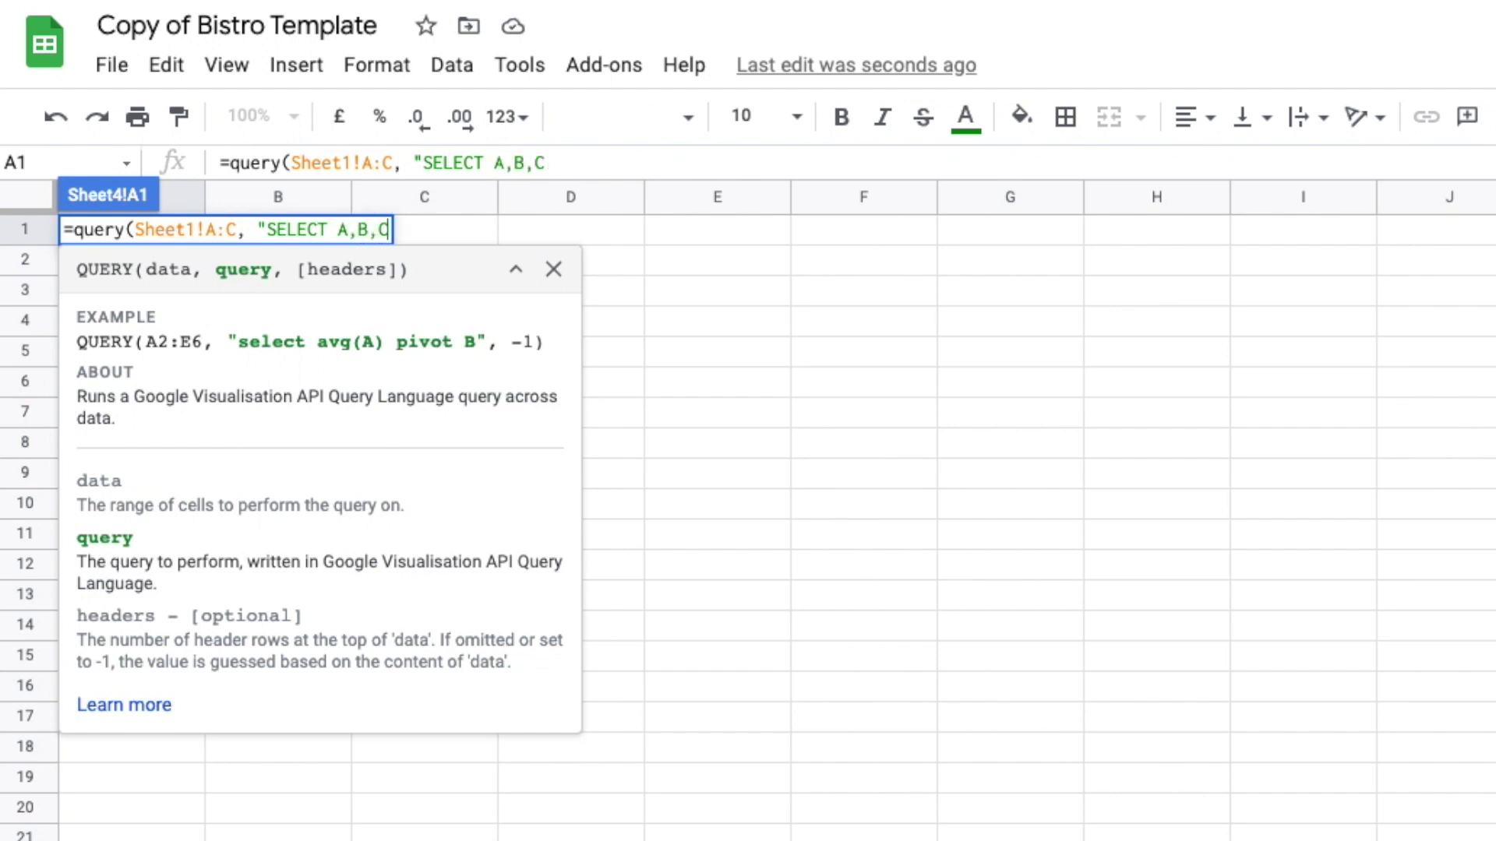
Add WHERE B like to the query string and try Sandwich after a double quote, removing that value again.
{"action": "type", "text": " WHERE B like \""}
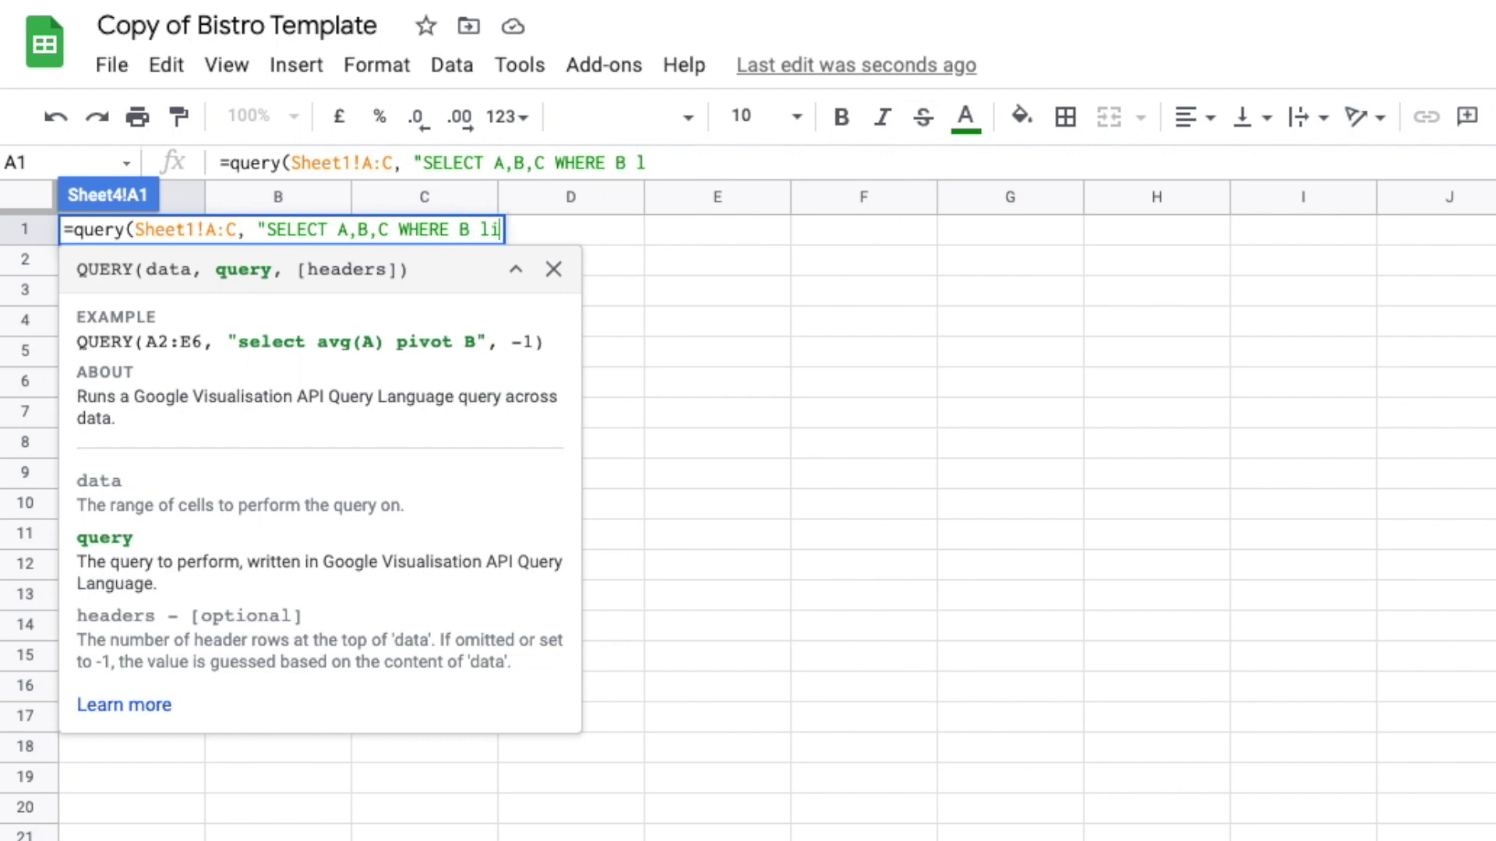
{"action": "type", "text": "Sandwi"}
{"action": "key", "text": "BackSpace"}
{"action": "type", "text": "ich"}
{"action": "key", "text": "BackSpace"}
{"action": "key", "text": "BackSpace"}
{"action": "key", "text": "BackSpace"}
{"action": "key", "text": "BackSpace"}
{"action": "key", "text": "BackSpace"}
{"action": "key", "text": "BackSpace"}
{"action": "key", "text": "BackSpace"}
{"action": "key", "text": "BackSpace"}
{"action": "key", "text": "BackSpace"}
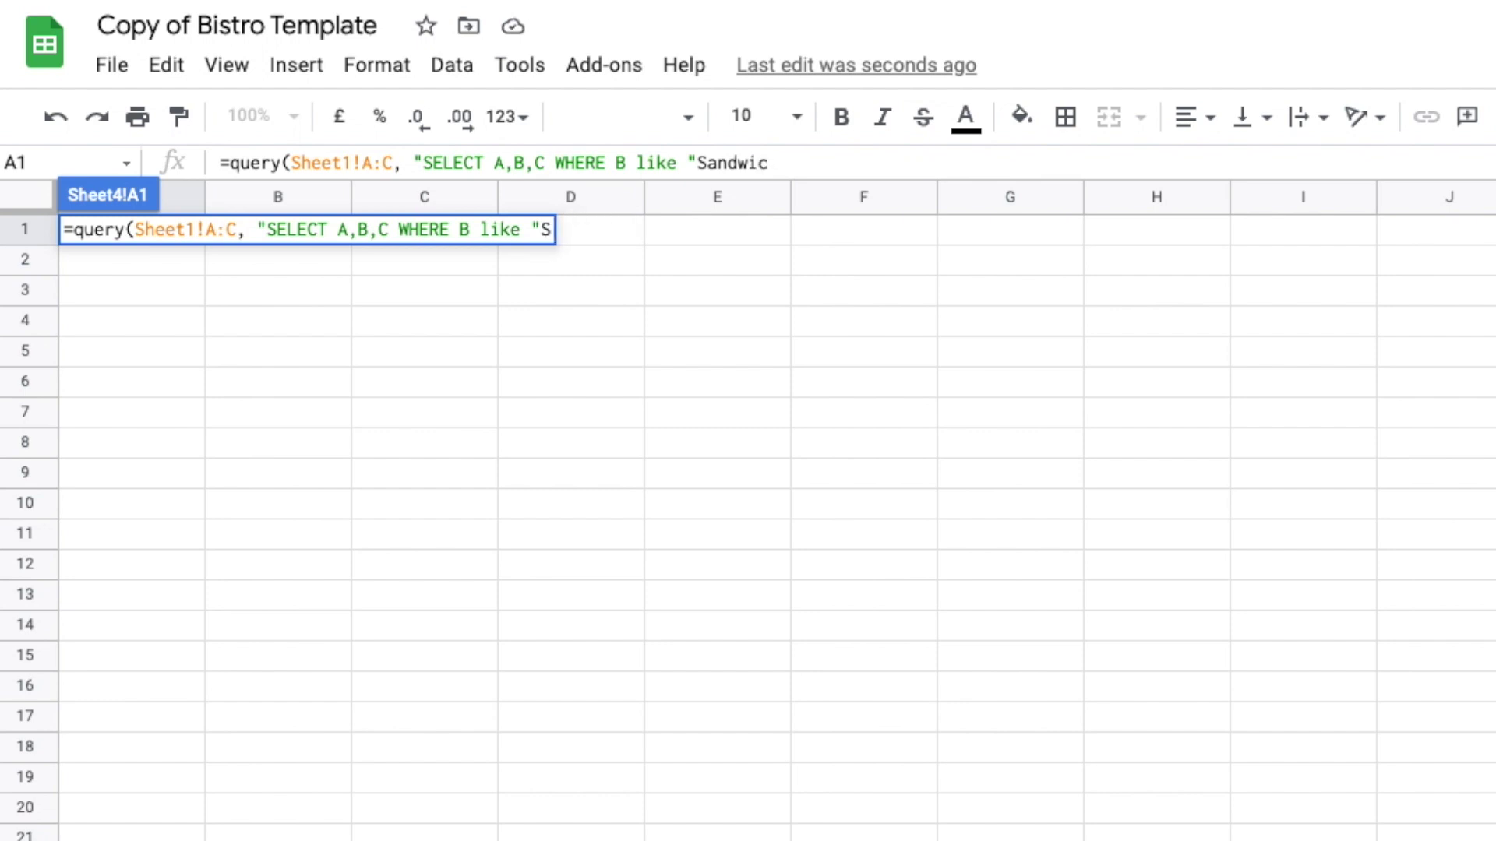
Enter 'Sandwhich' in single quotes as the value for column B to match.
{"action": "type", "text": "'sandwhic"}
{"action": "key", "text": "BackSpace"}
{"action": "key", "text": "BackSpace"}
{"action": "key", "text": "BackSpace"}
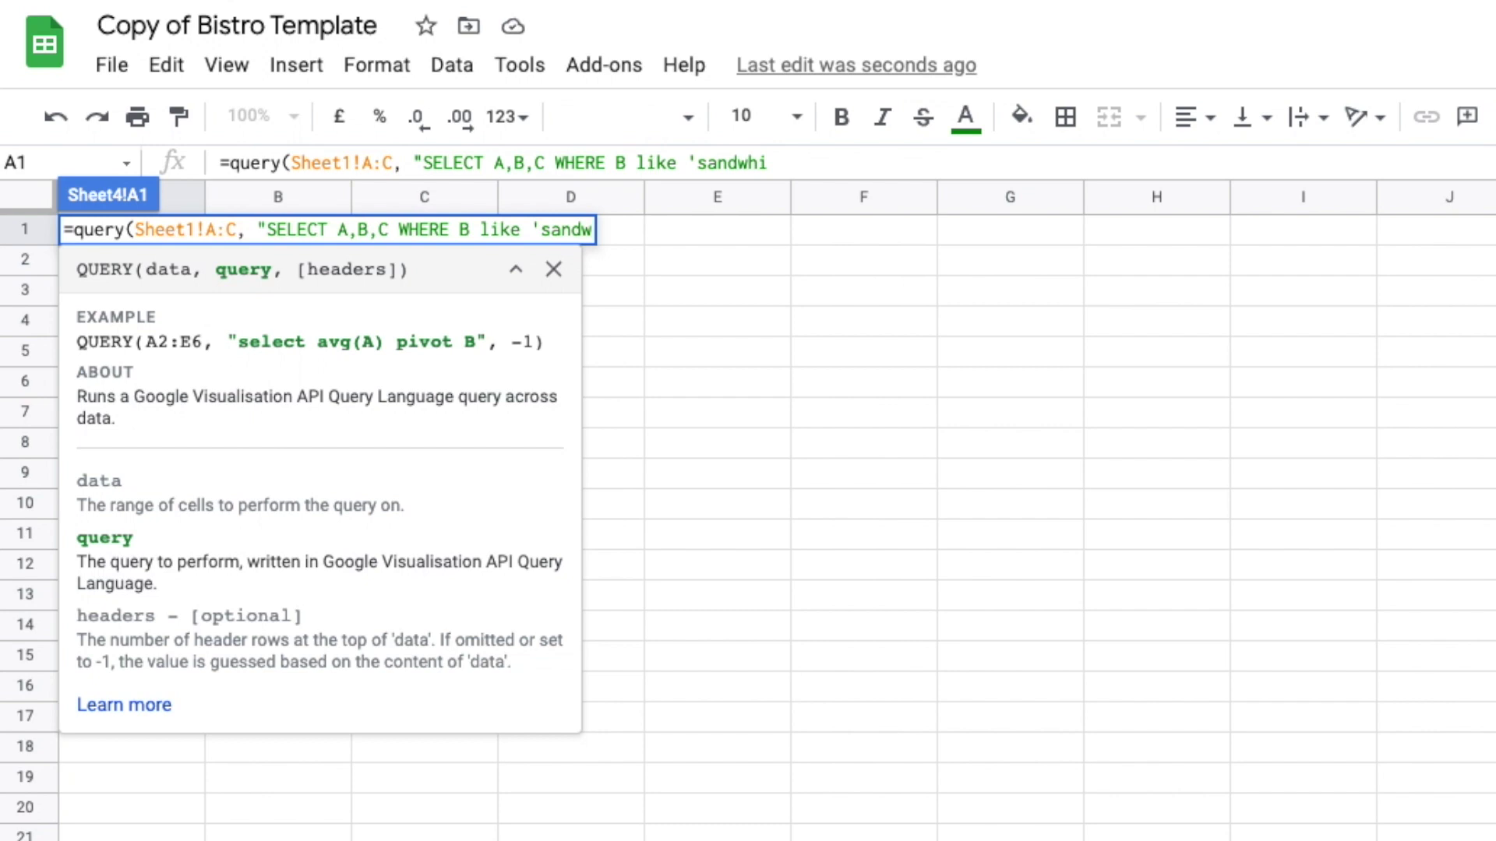
{"action": "key", "text": "BackSpace"}
{"action": "key", "text": "BackSpace"}
{"action": "key", "text": "BackSpace"}
{"action": "key", "text": "BackSpace"}
{"action": "key", "text": "BackSpace"}
{"action": "type", "text": "Sandwhich'"}
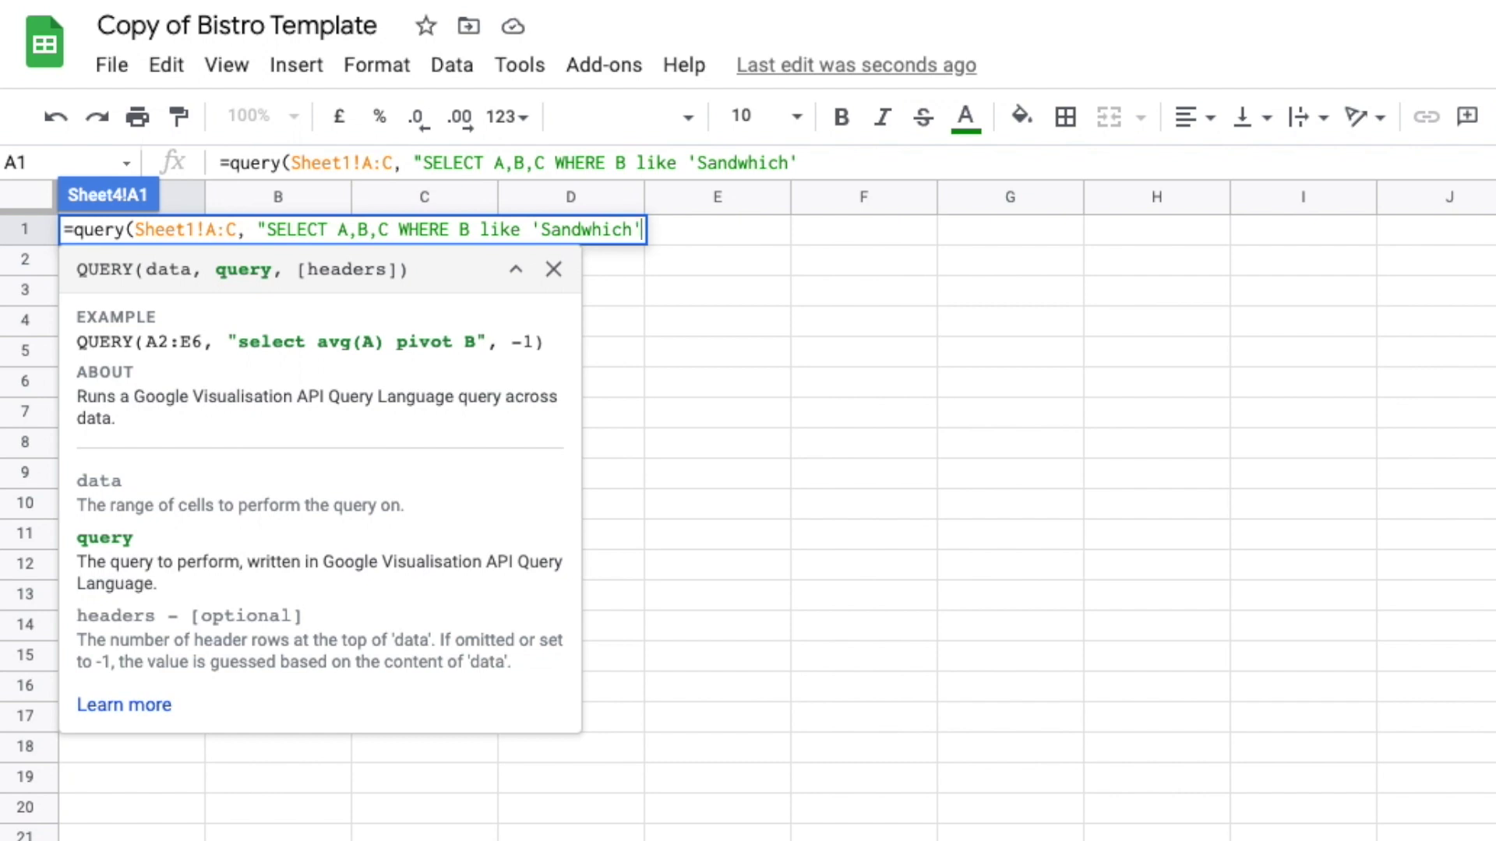
Drop a trial AND after the condition, close the query string and the parenthesis, and commit the formula.
{"action": "type", "text": "AND"}
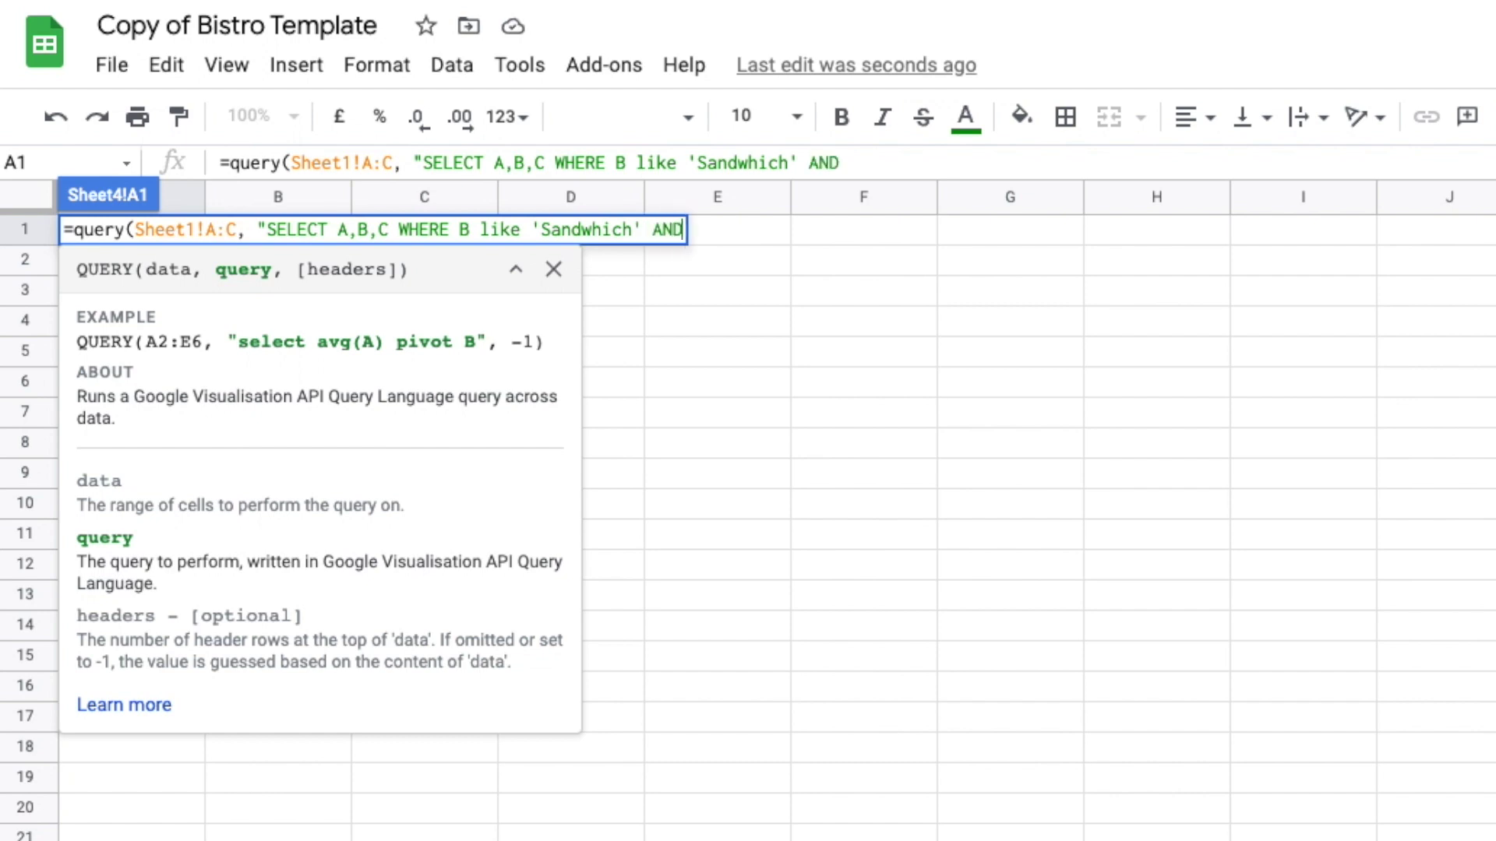
{"action": "key", "text": "BackSpace"}
{"action": "key", "text": "BackSpace"}
{"action": "key", "text": "BackSpace"}
{"action": "key", "text": "BackSpace"}
{"action": "type", "text": "\")"}
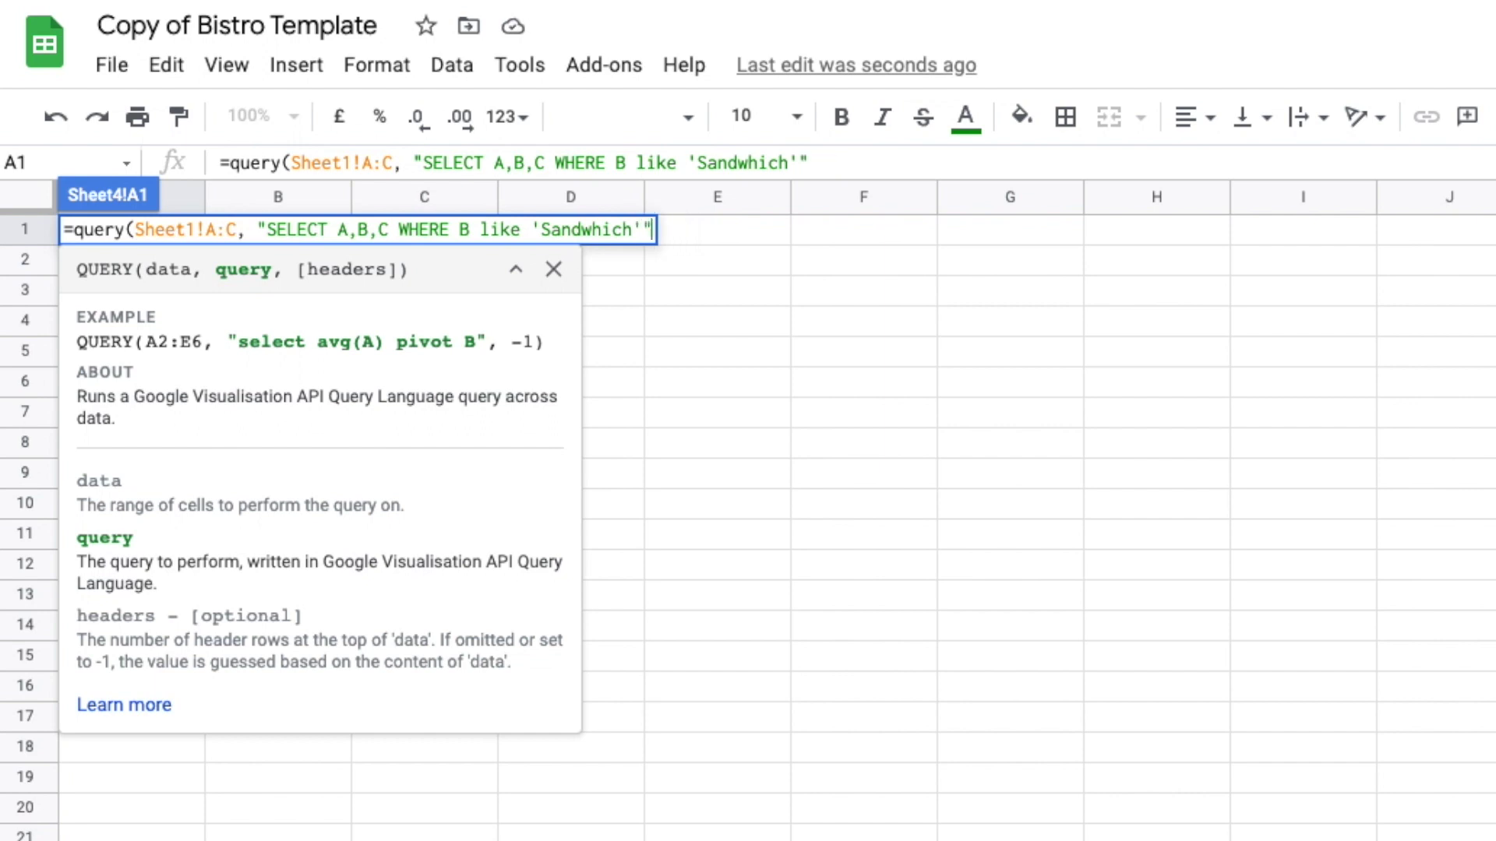
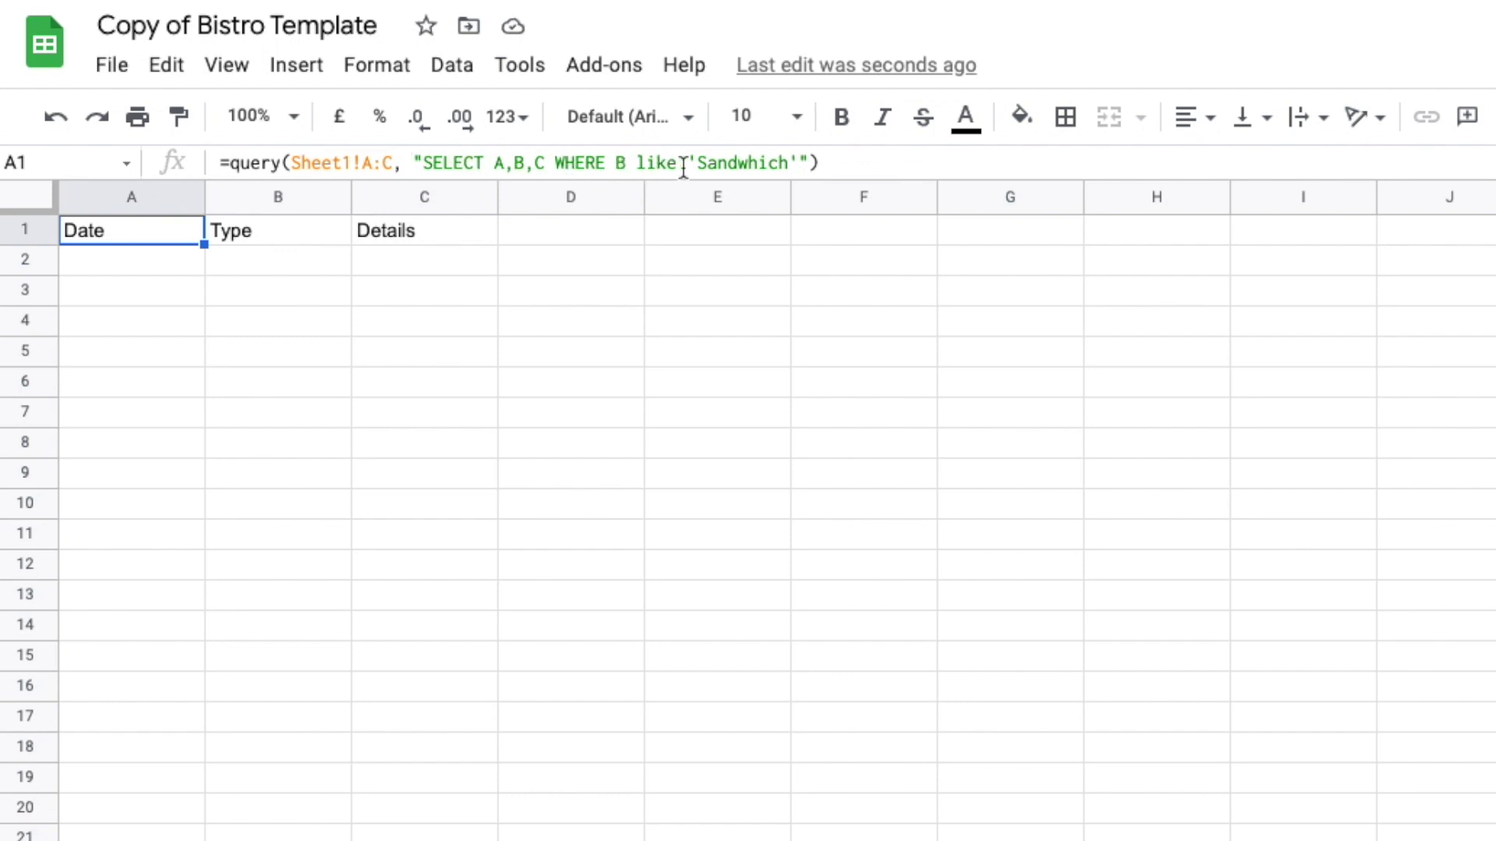
Correct the spelling of the matched value in A1's formula to 'Sandwich' and commit it.
{"action": "left_click", "coordinate": [758, 163]}
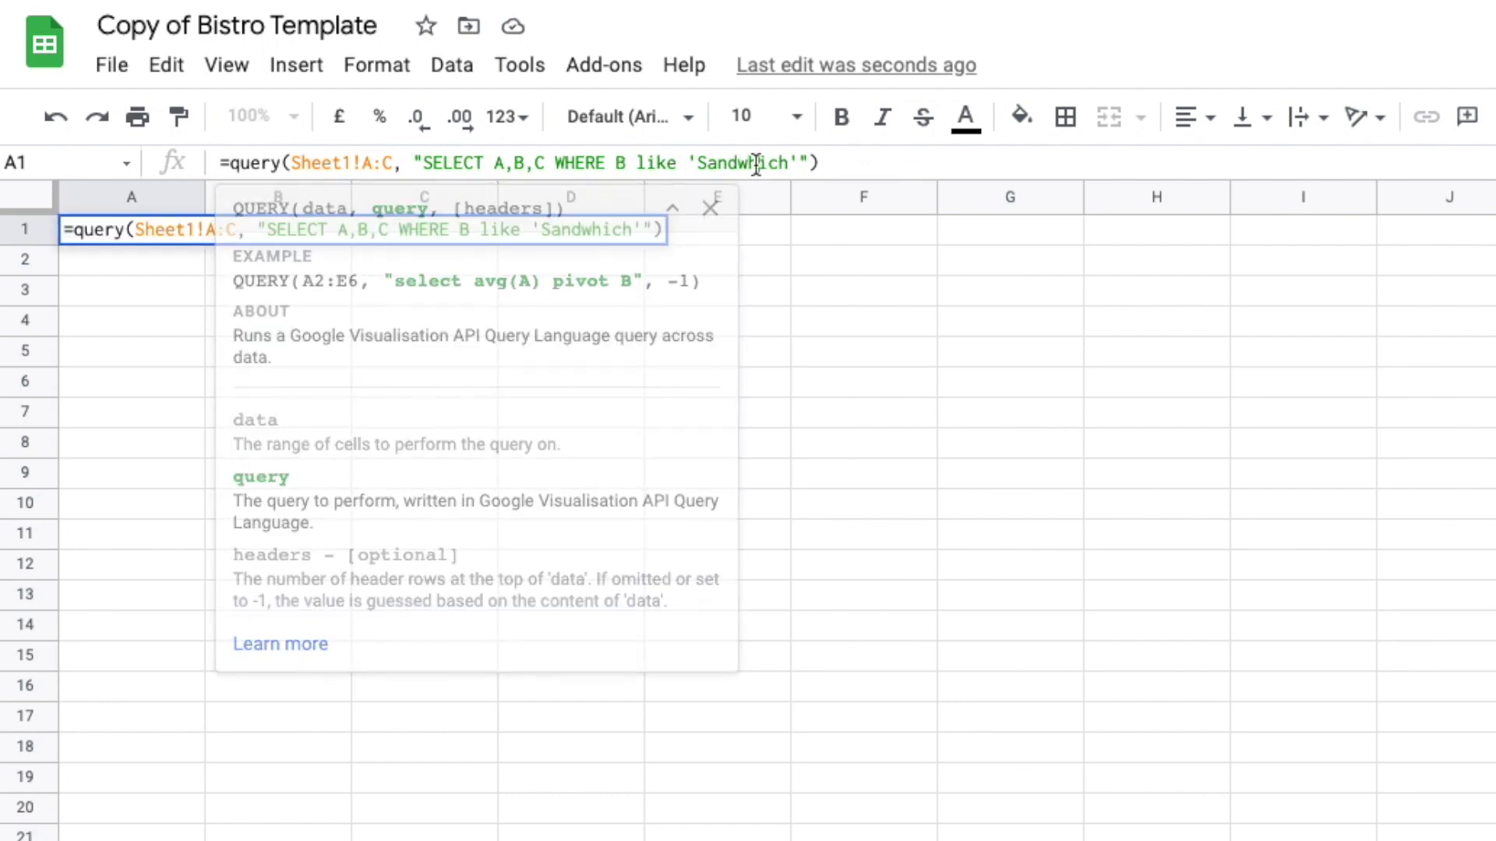
{"action": "key", "text": "BackSpace"}
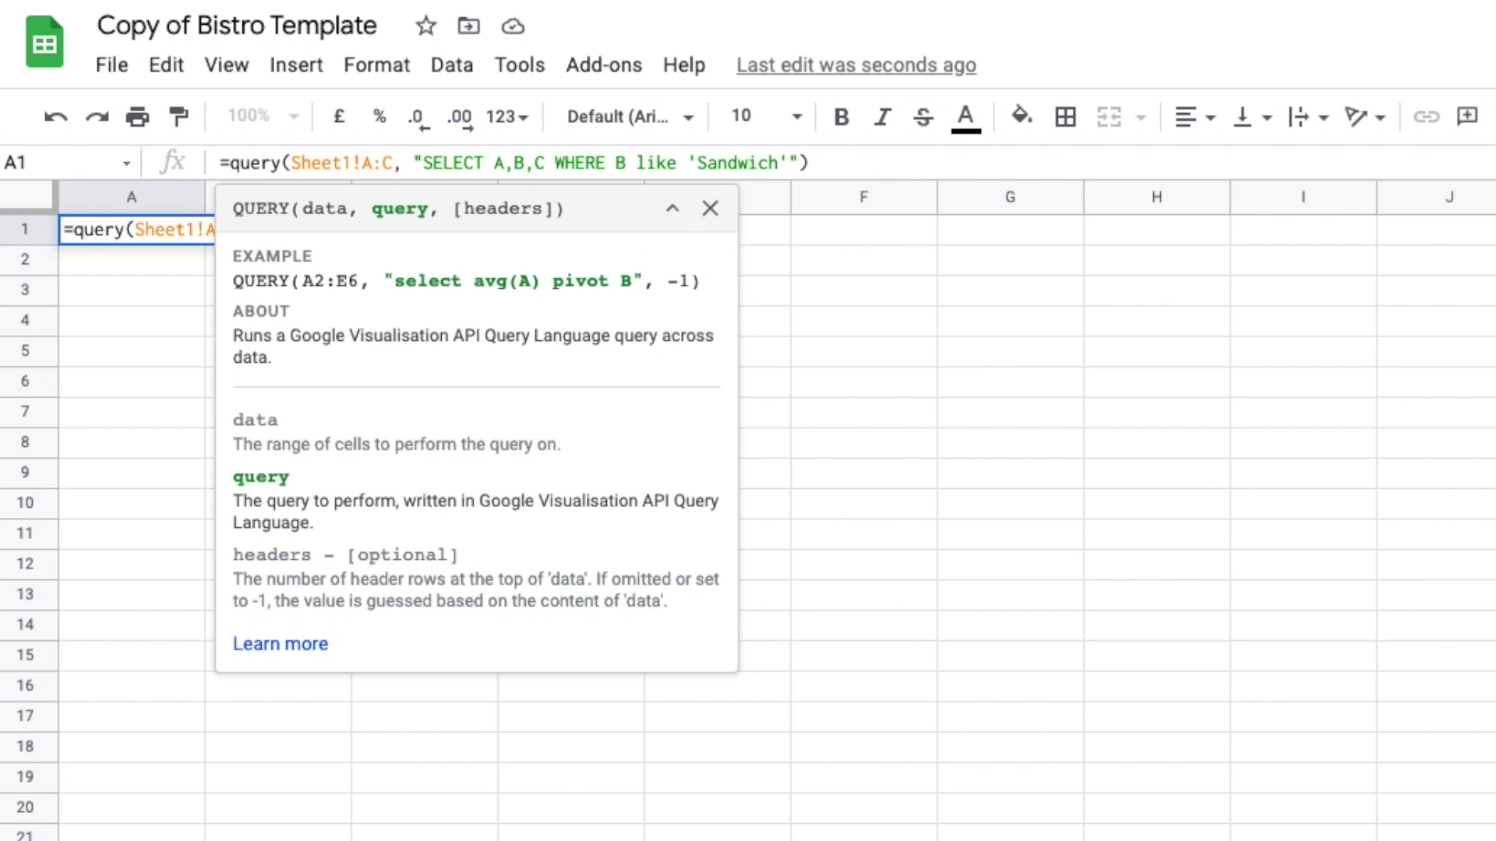
{"action": "key", "text": "Return"}
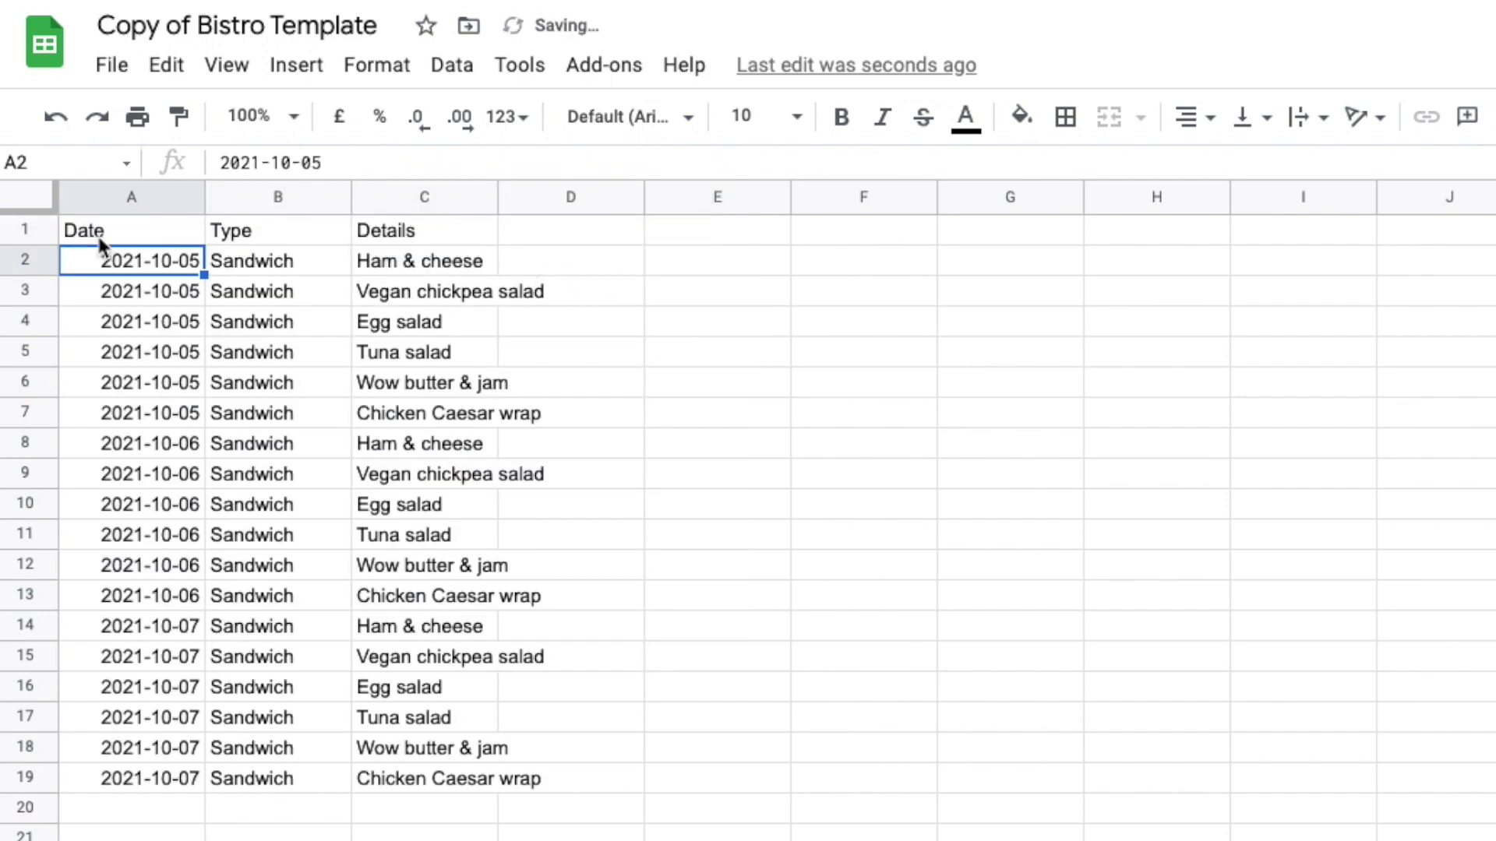
Freeze the header row above the query results and check that it holds while the list moves.
{"action": "left_click_drag", "start_coordinate": [34, 210], "coordinate": [38, 243]}
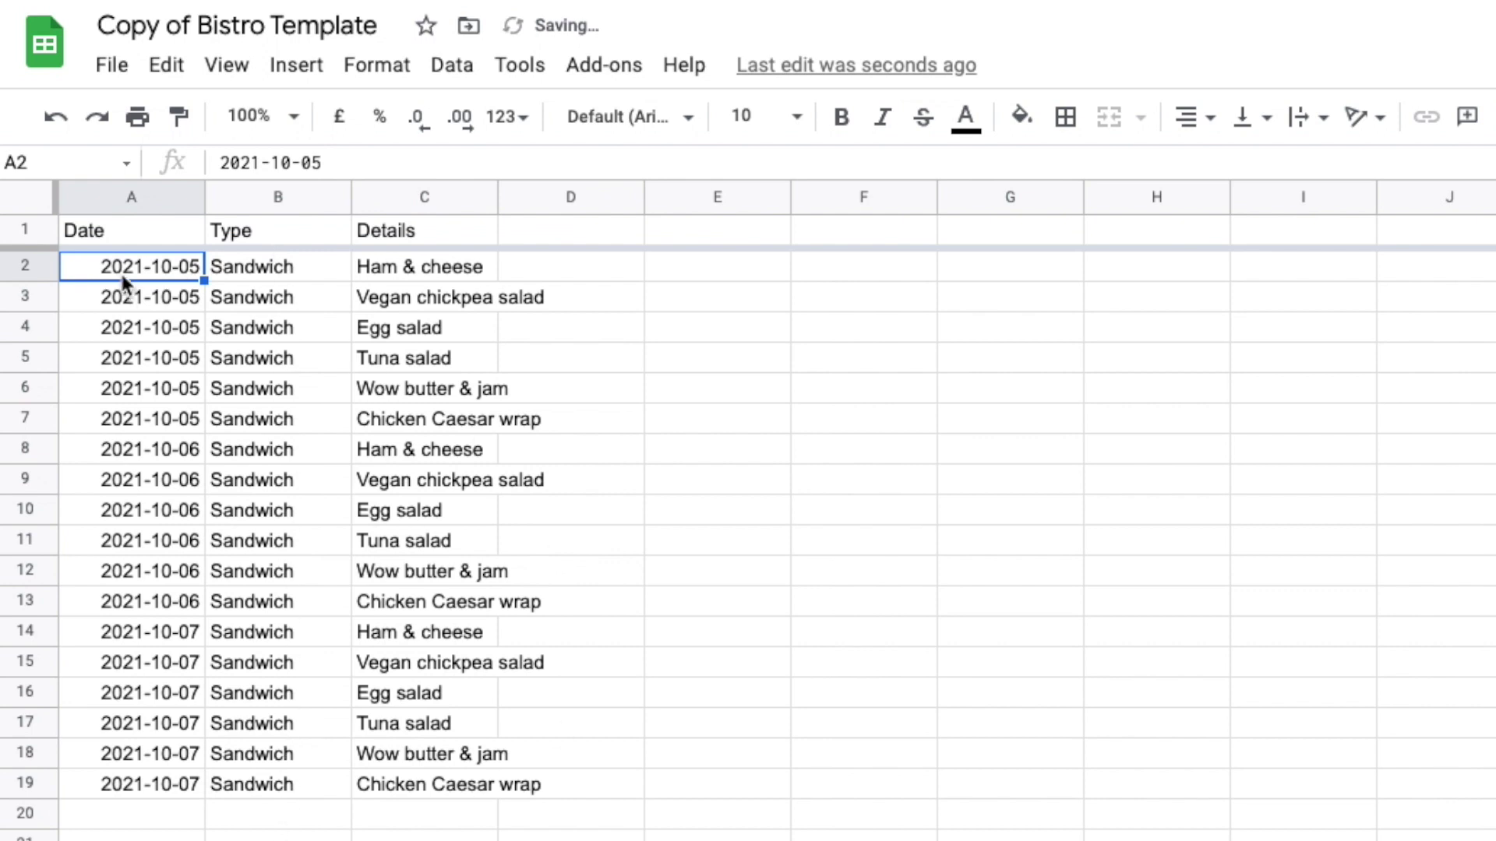
{"action": "mouse_move", "coordinate": [39, 249]}
{"action": "left_mouse_down"}
{"action": "mouse_move", "coordinate": [27, 209]}
{"action": "mouse_move", "coordinate": [33, 236]}
{"action": "left_mouse_up"}
{"action": "scroll", "coordinate": [172, 357], "scroll_direction": "down", "scroll_amount": 1}
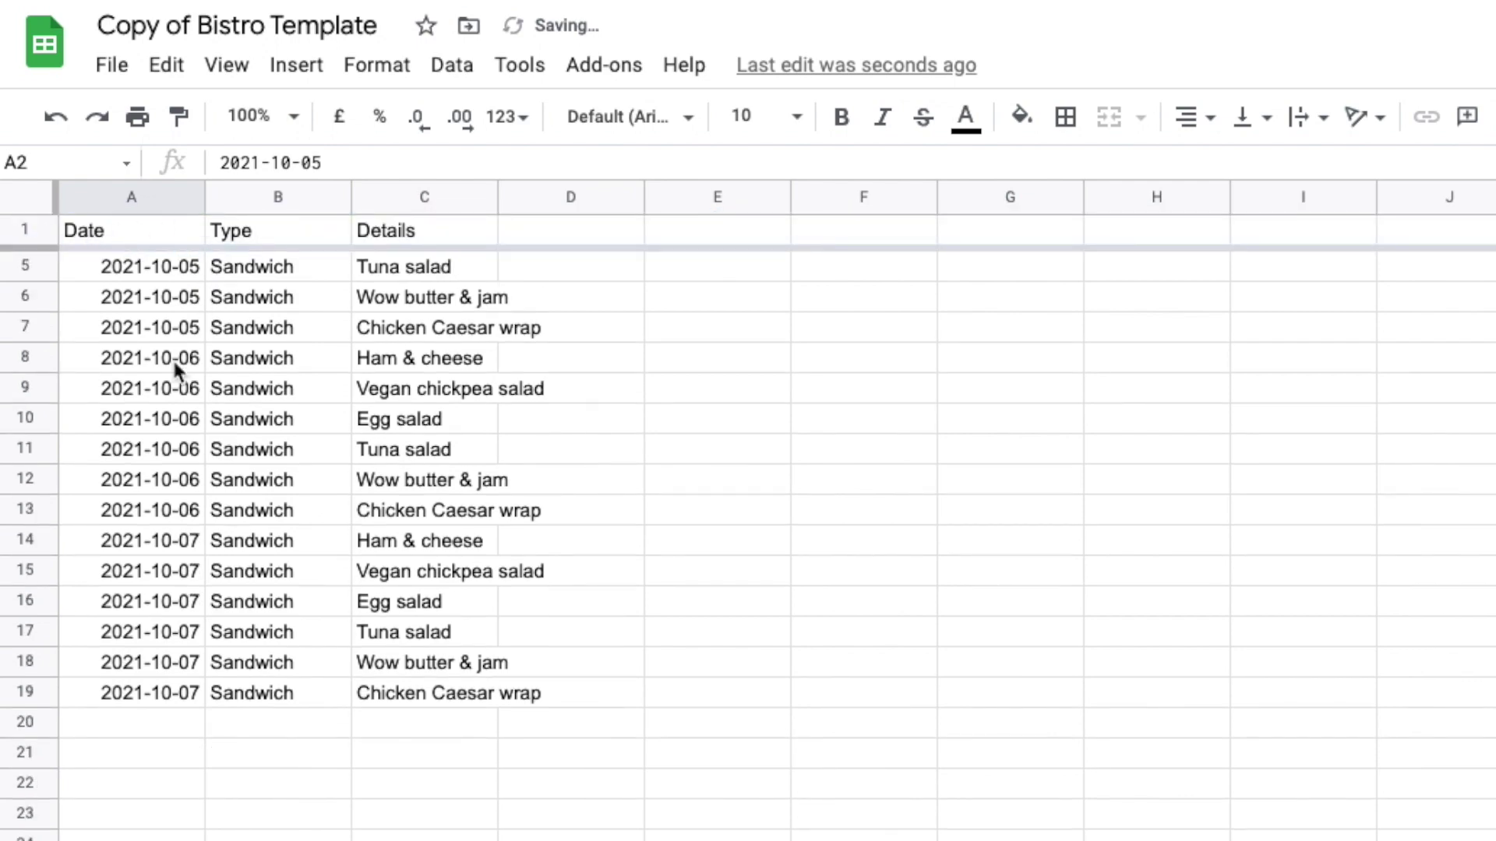
{"action": "scroll", "coordinate": [174, 363], "scroll_direction": "up", "scroll_amount": 1}
{"action": "scroll", "coordinate": [173, 363], "scroll_direction": "down", "scroll_amount": 1}
{"action": "scroll", "coordinate": [174, 363], "scroll_direction": "up", "scroll_amount": 1}
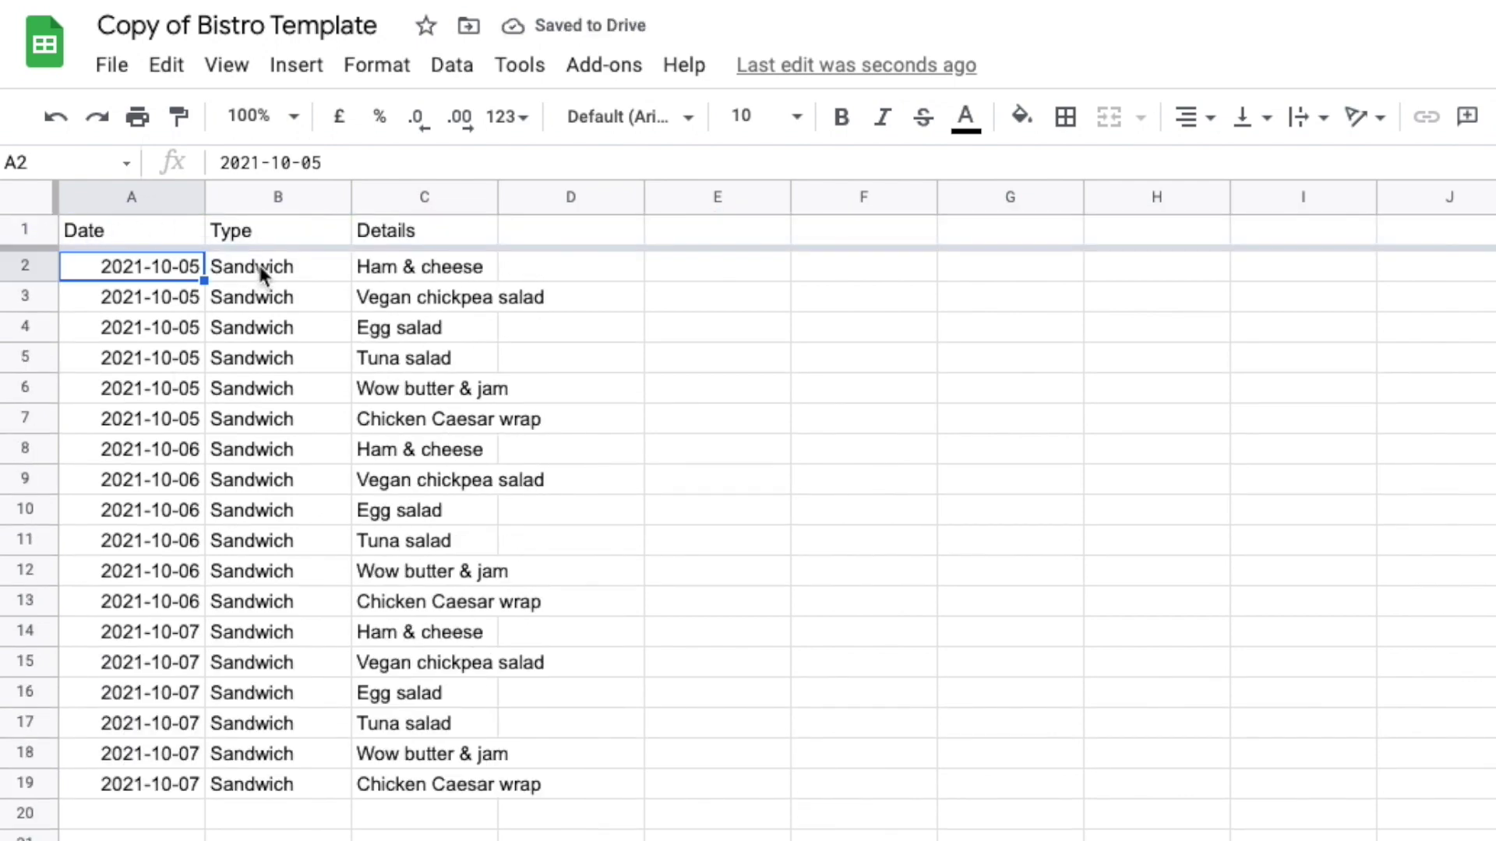
Extend the WHERE clause of A1's query after 'Sandwich' with AND todate(A).
{"action": "left_click", "coordinate": [129, 234]}
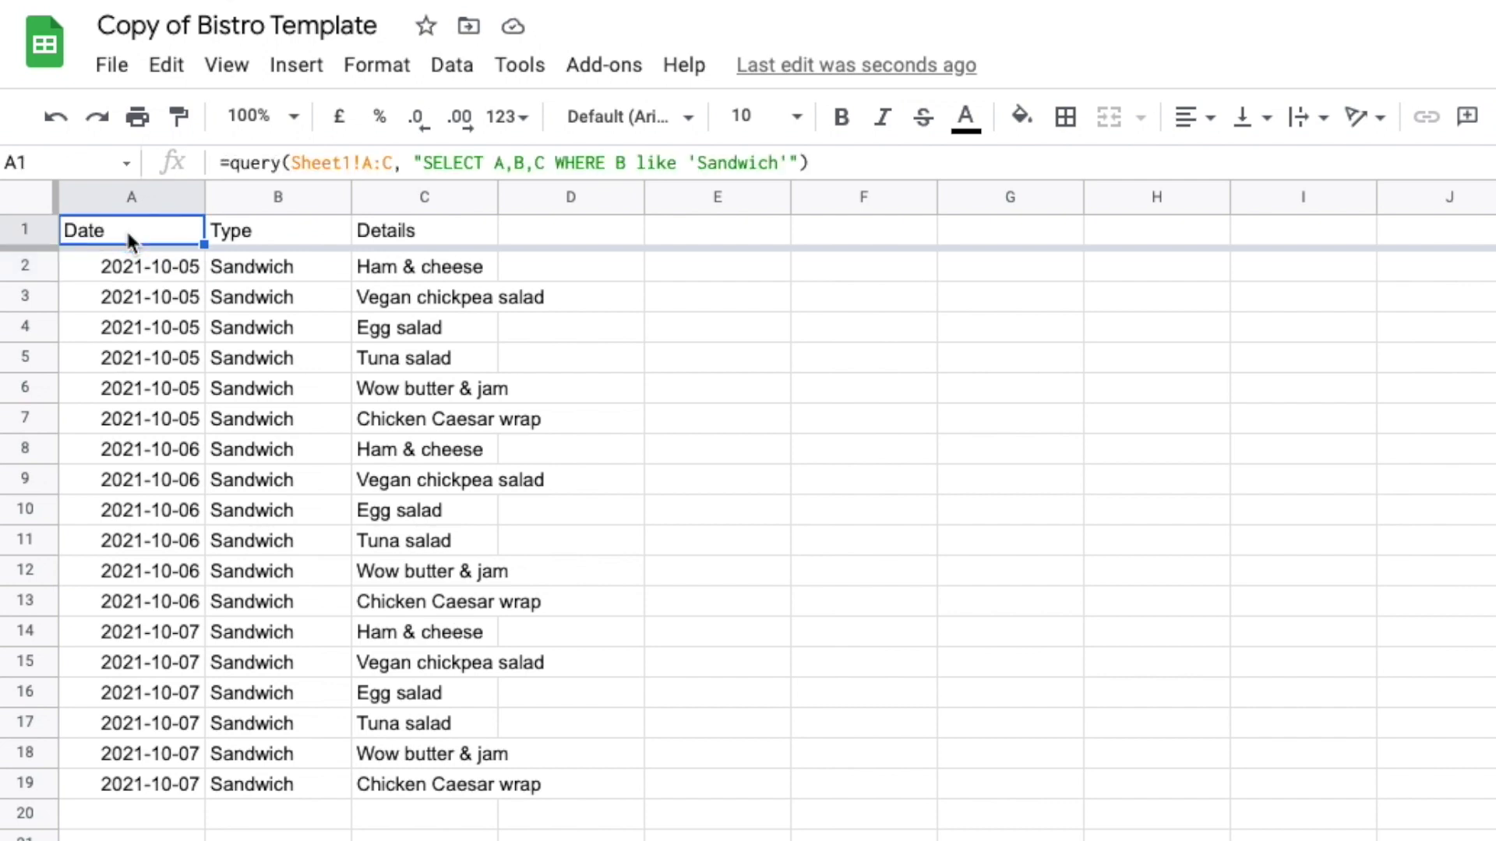
{"action": "left_click", "coordinate": [792, 163]}
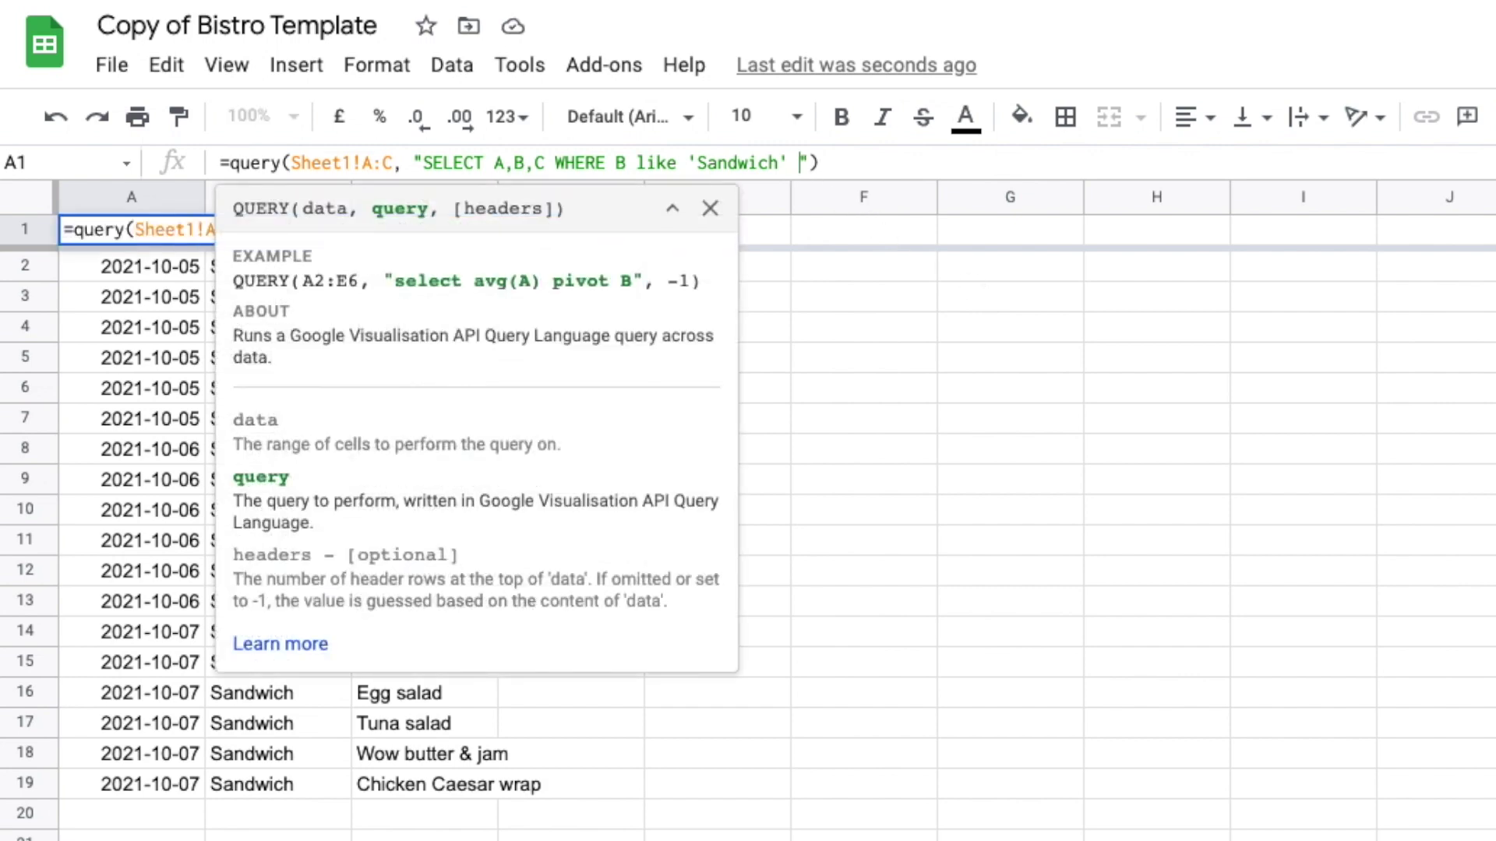
{"action": "type", "text": "AND"}
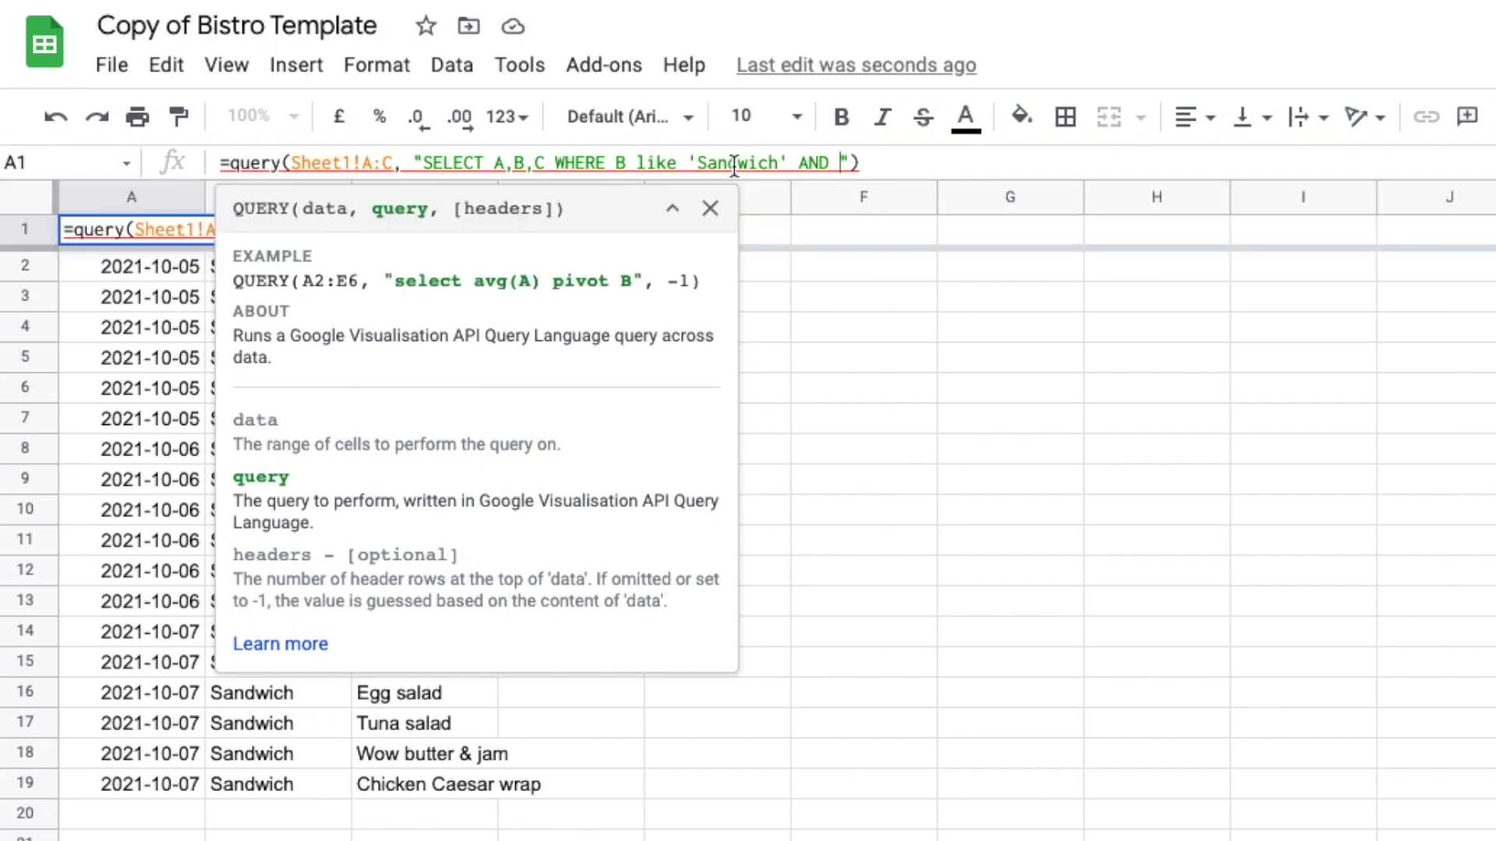
{"action": "mouse_move", "coordinate": [737, 164]}
{"action": "mouse_move", "coordinate": [906, 181]}
{"action": "type", "text": "today"}
{"action": "key", "text": "BackSpace"}
{"action": "key", "text": "BackSpace"}
{"action": "type", "text": "ate(A)"}
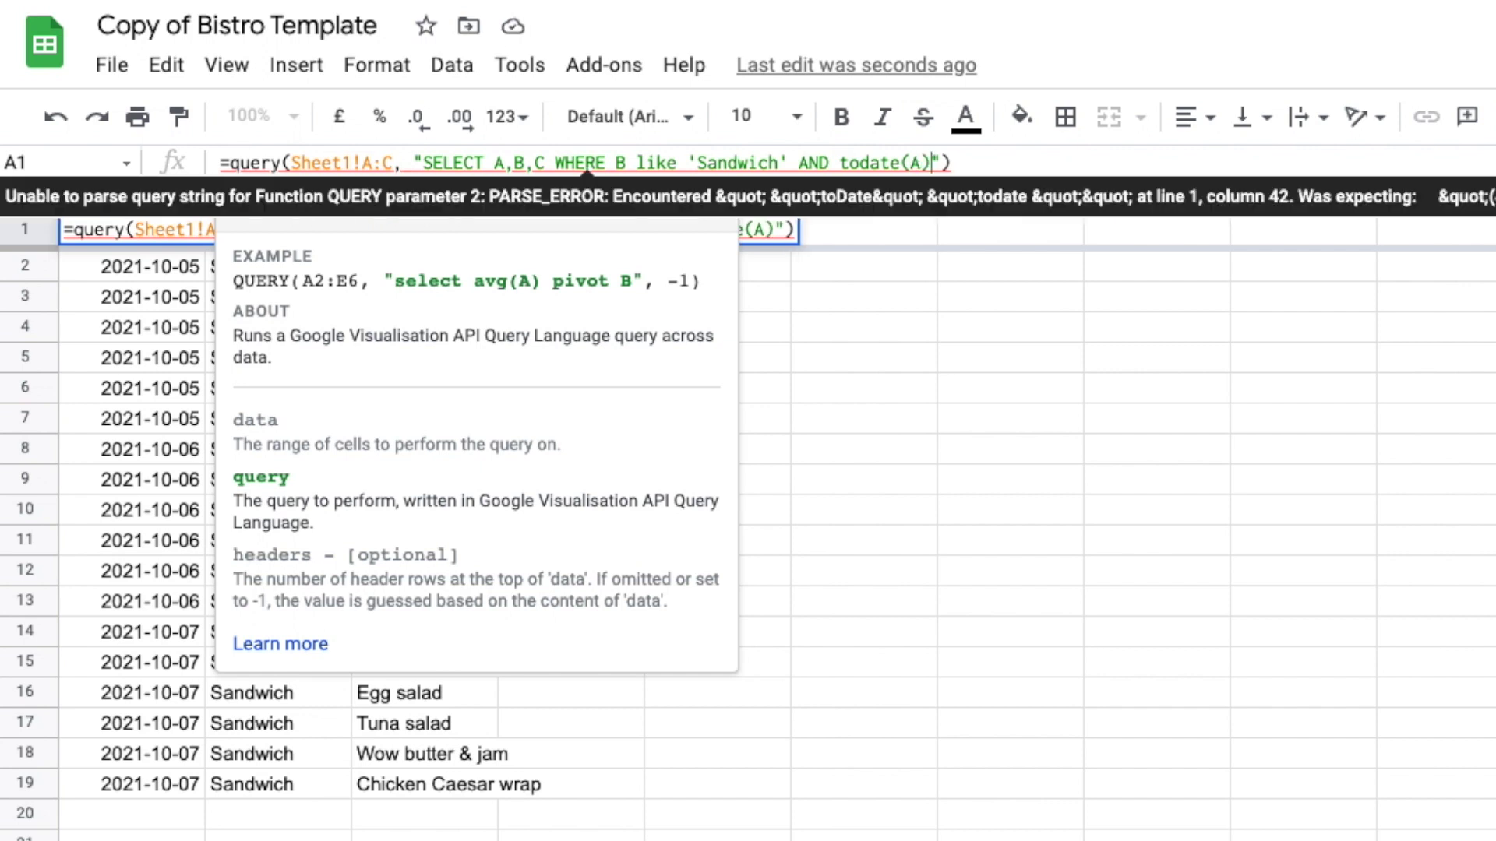
Continue the date condition with =date', end the string with a double quote and add the & operator.
{"action": "type", "text": "="}
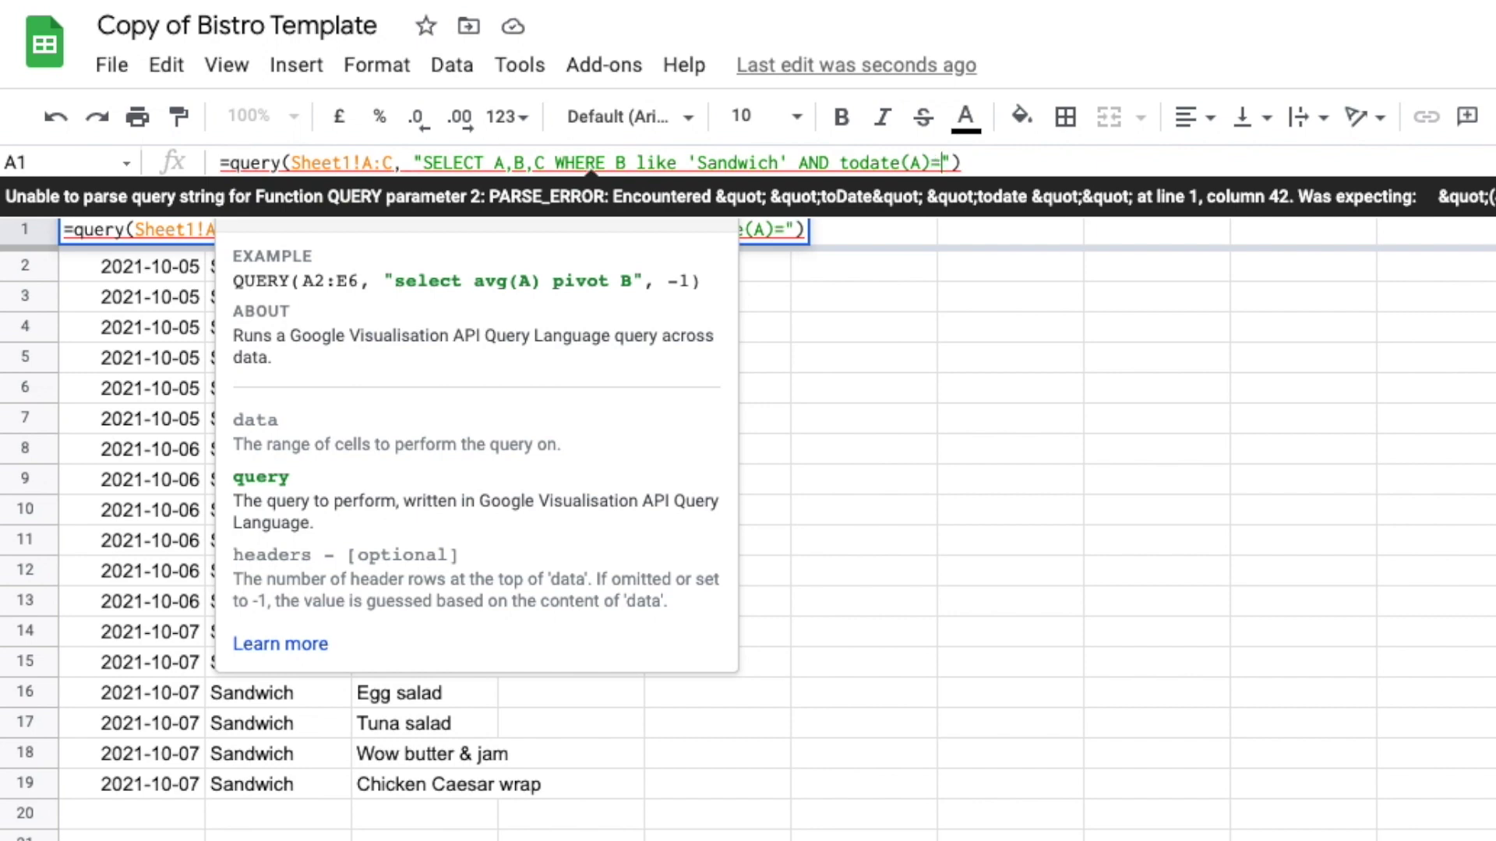
{"action": "type", "text": "date"}
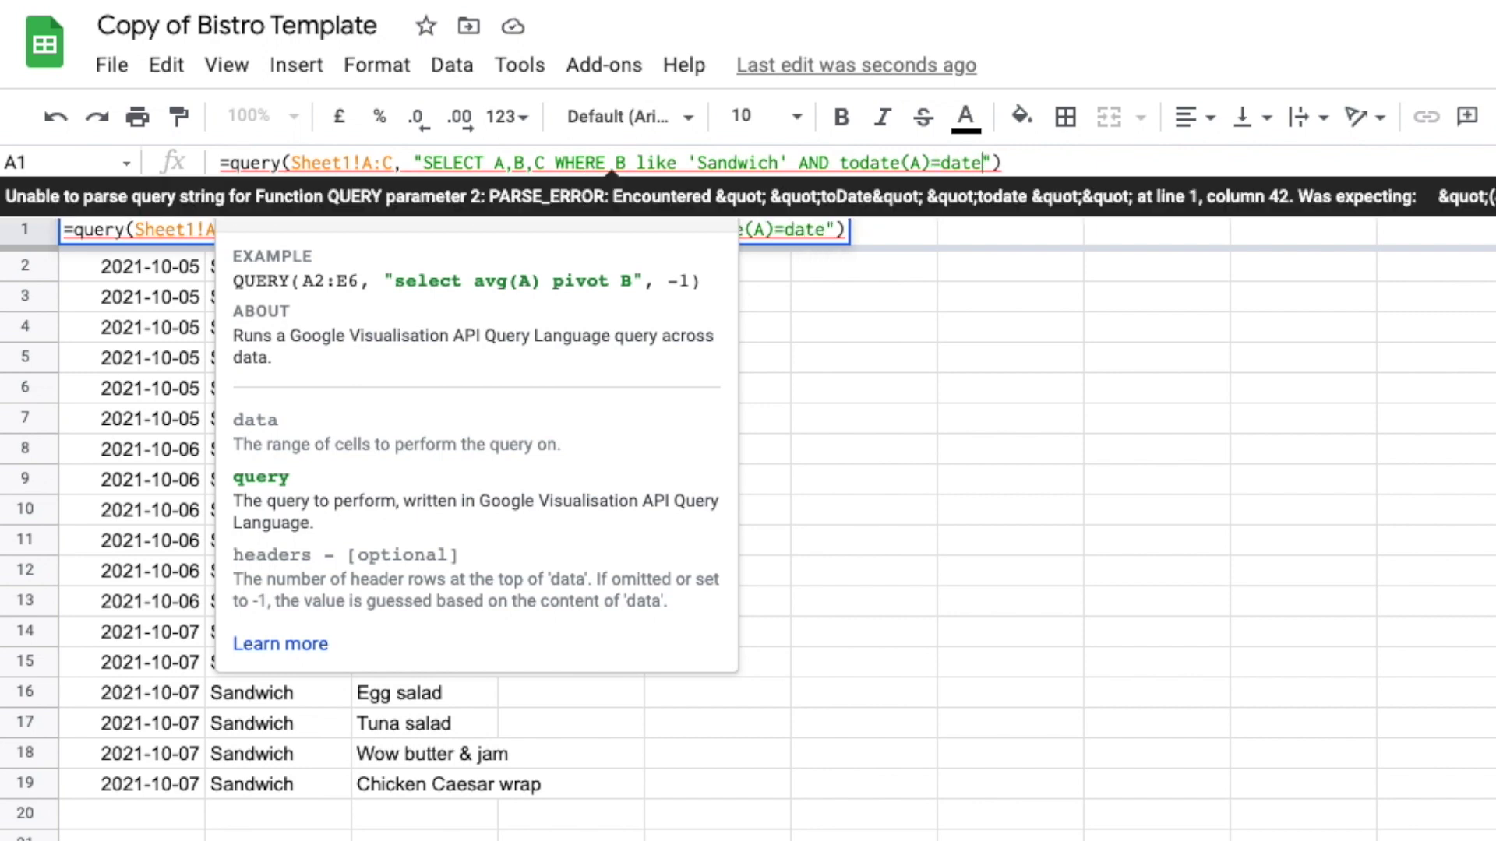
{"action": "type", "text": "'"}
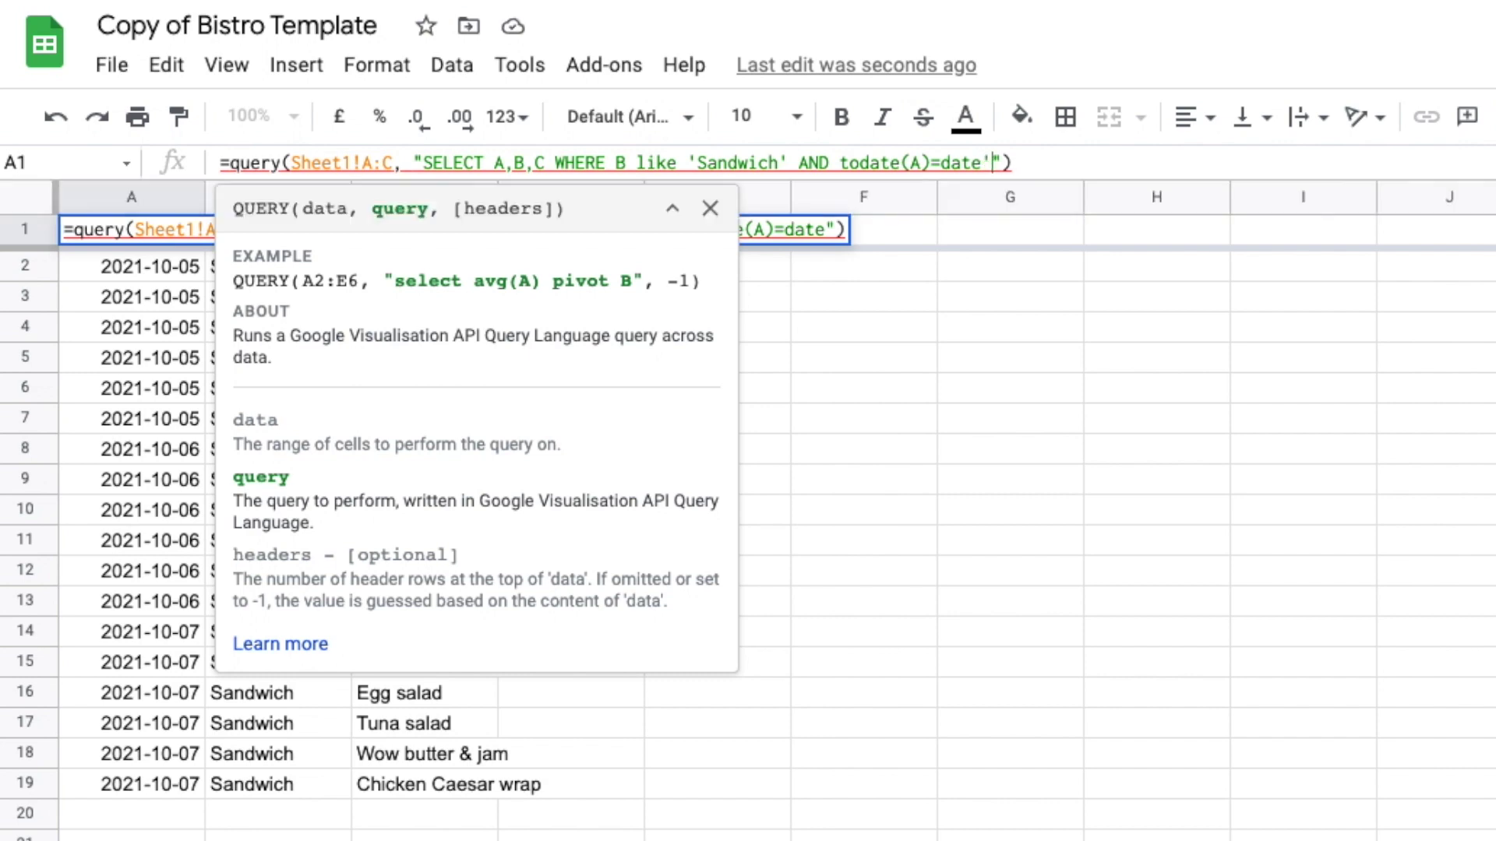
{"action": "type", "text": "\" "}
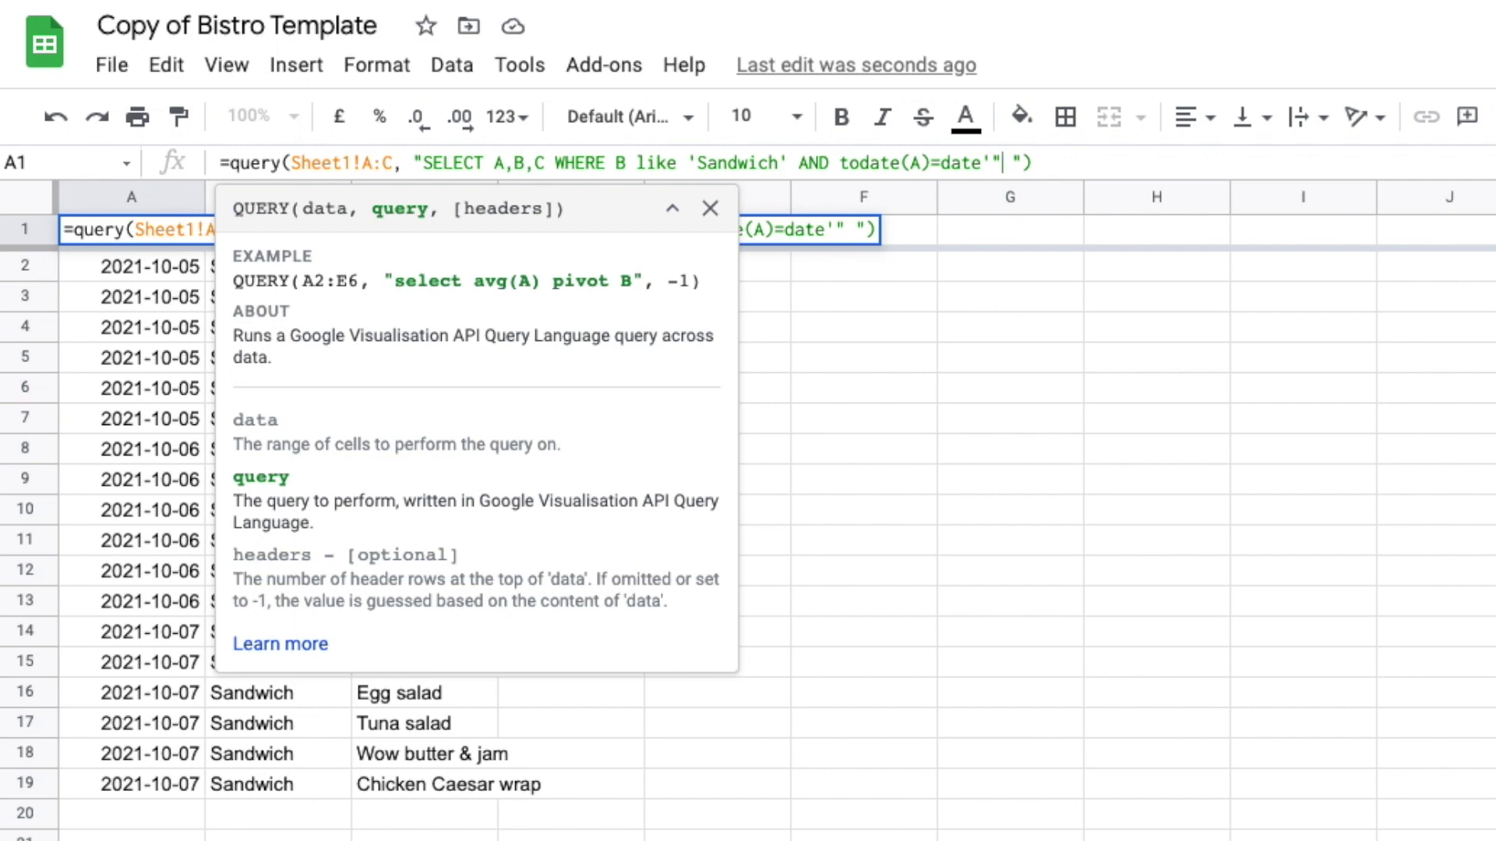
{"action": "type", "text": "&"}
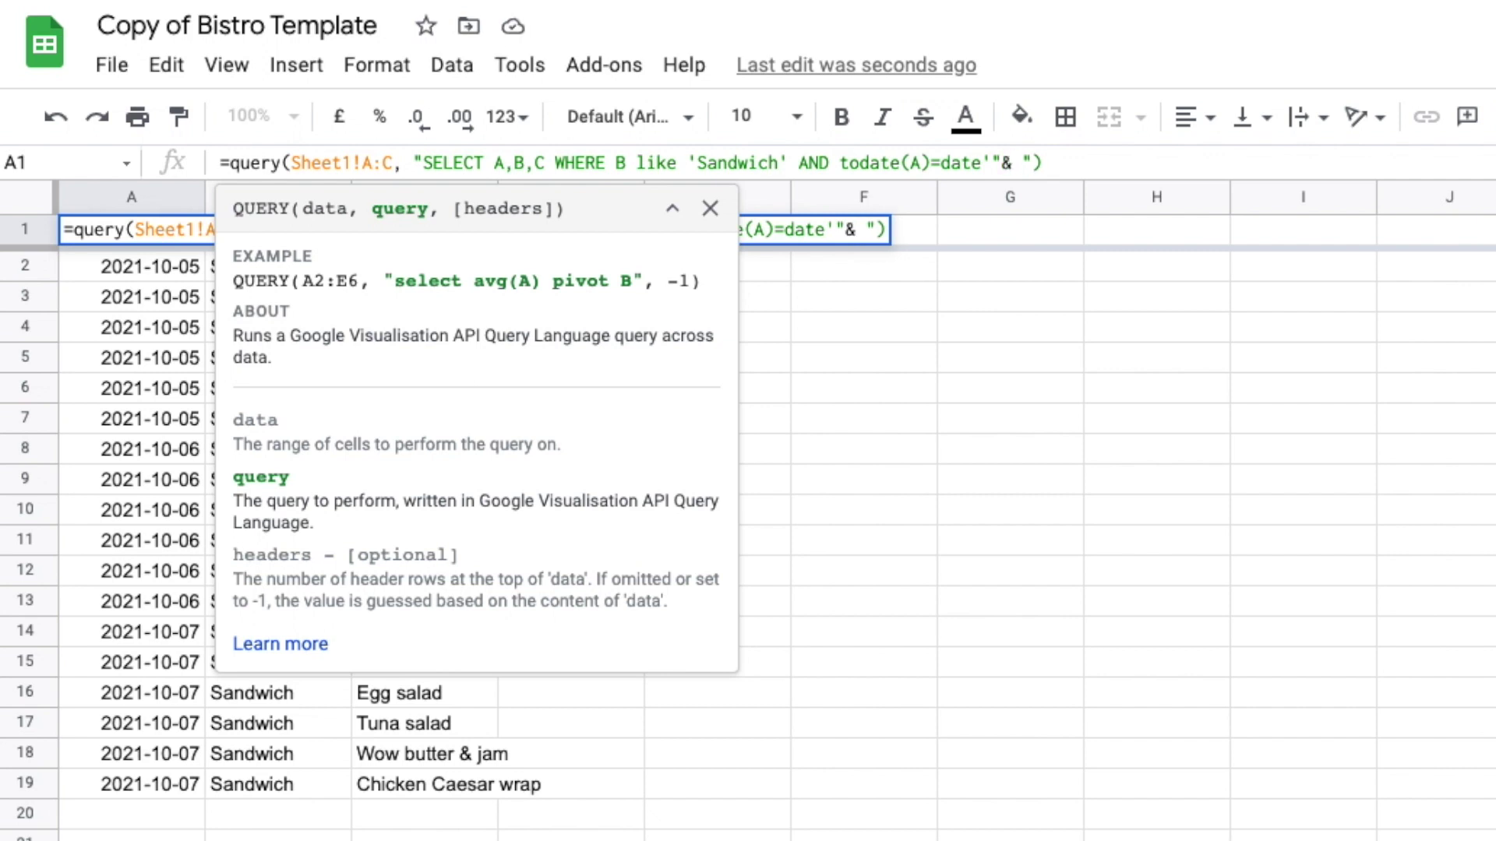
Append a TEXT function after the & operator with today() as its first argument, ready for the format argument.
{"action": "type", "text": " text"}
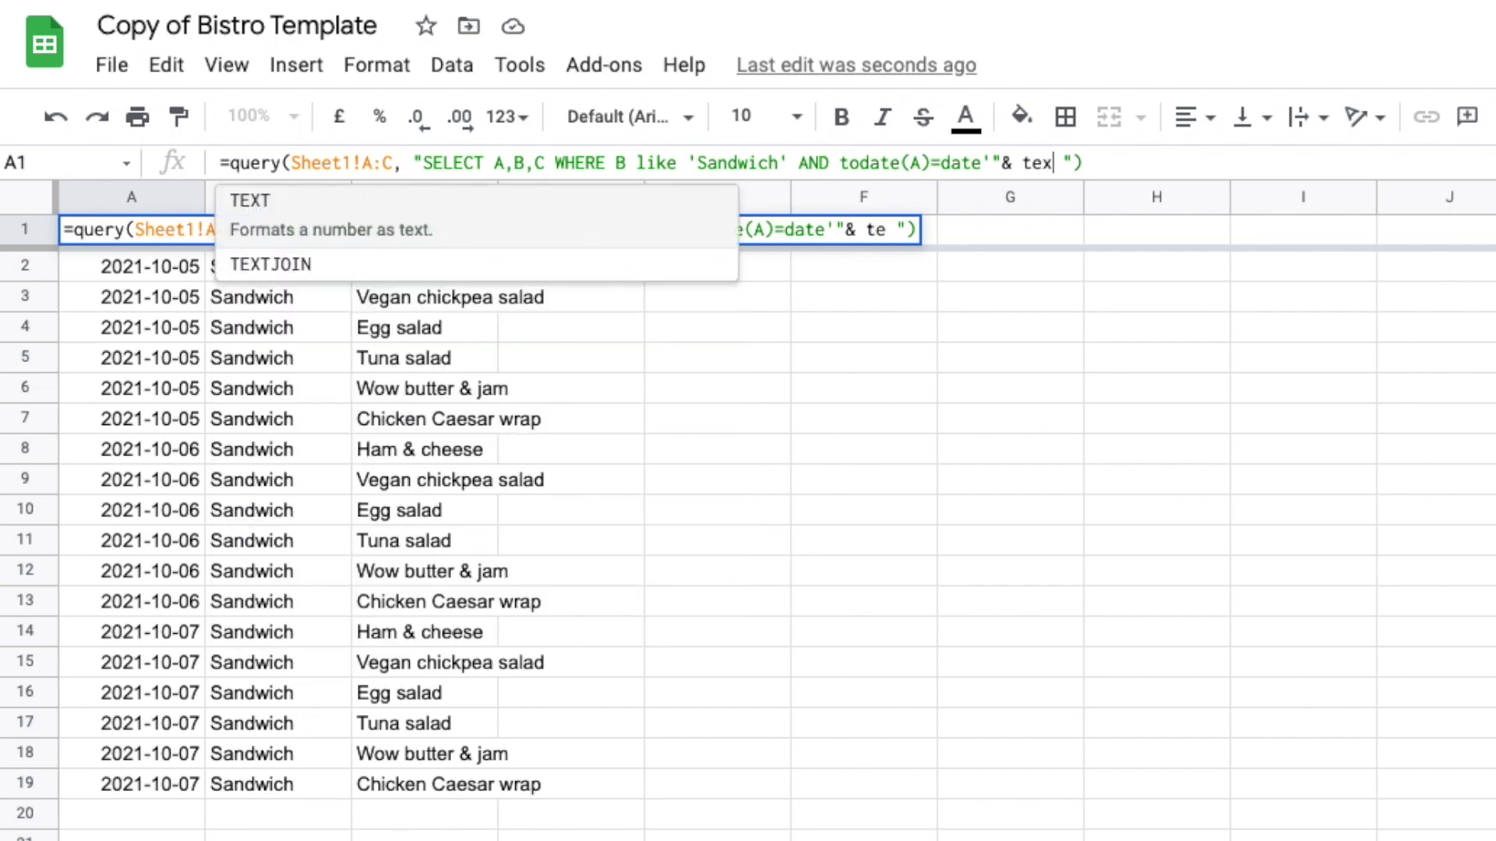
{"action": "type", "text": "(today"}
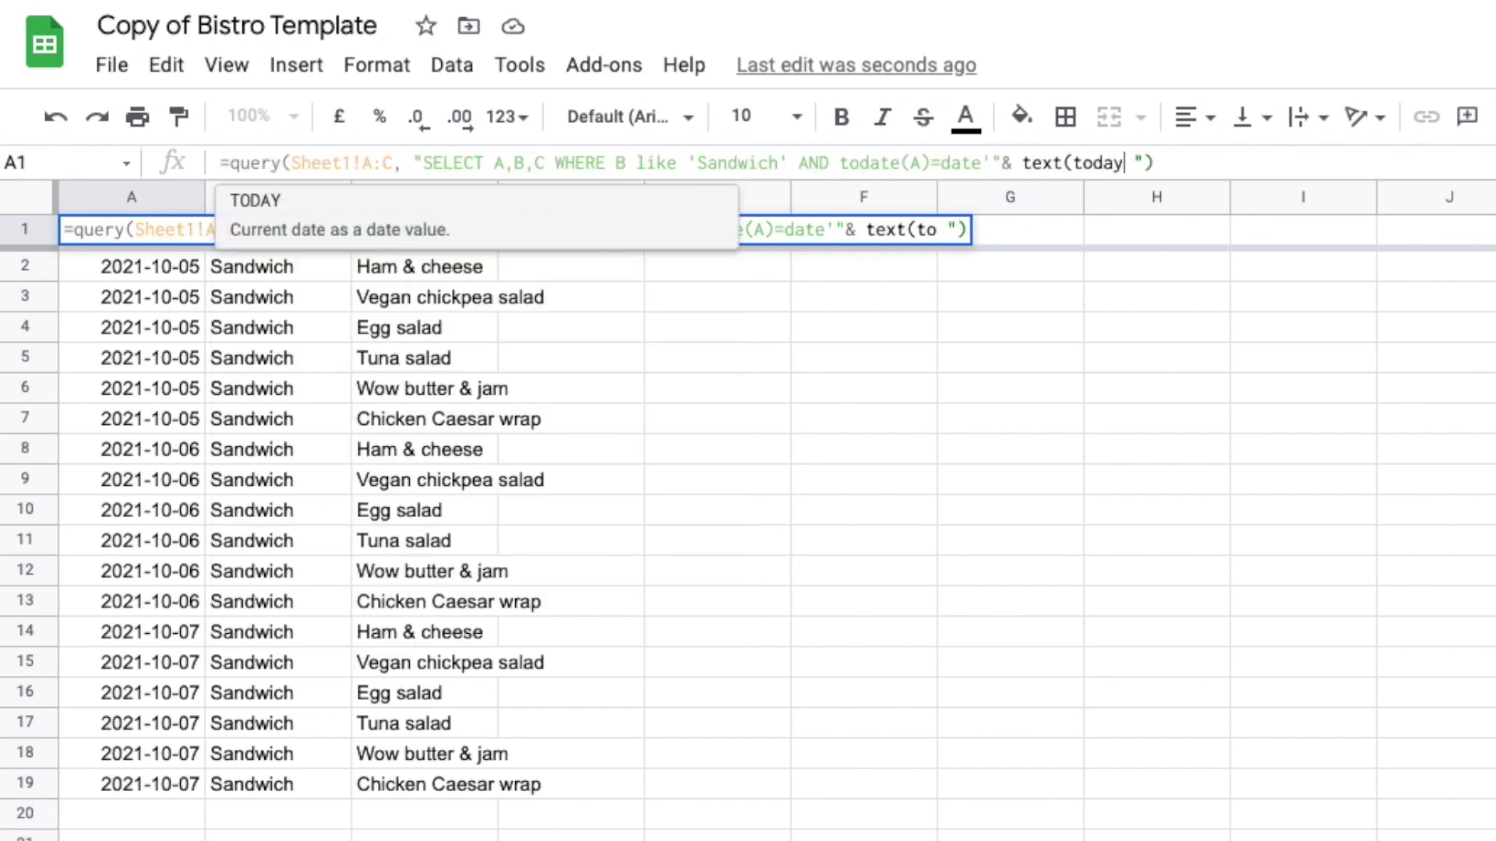
{"action": "type", "text": "("}
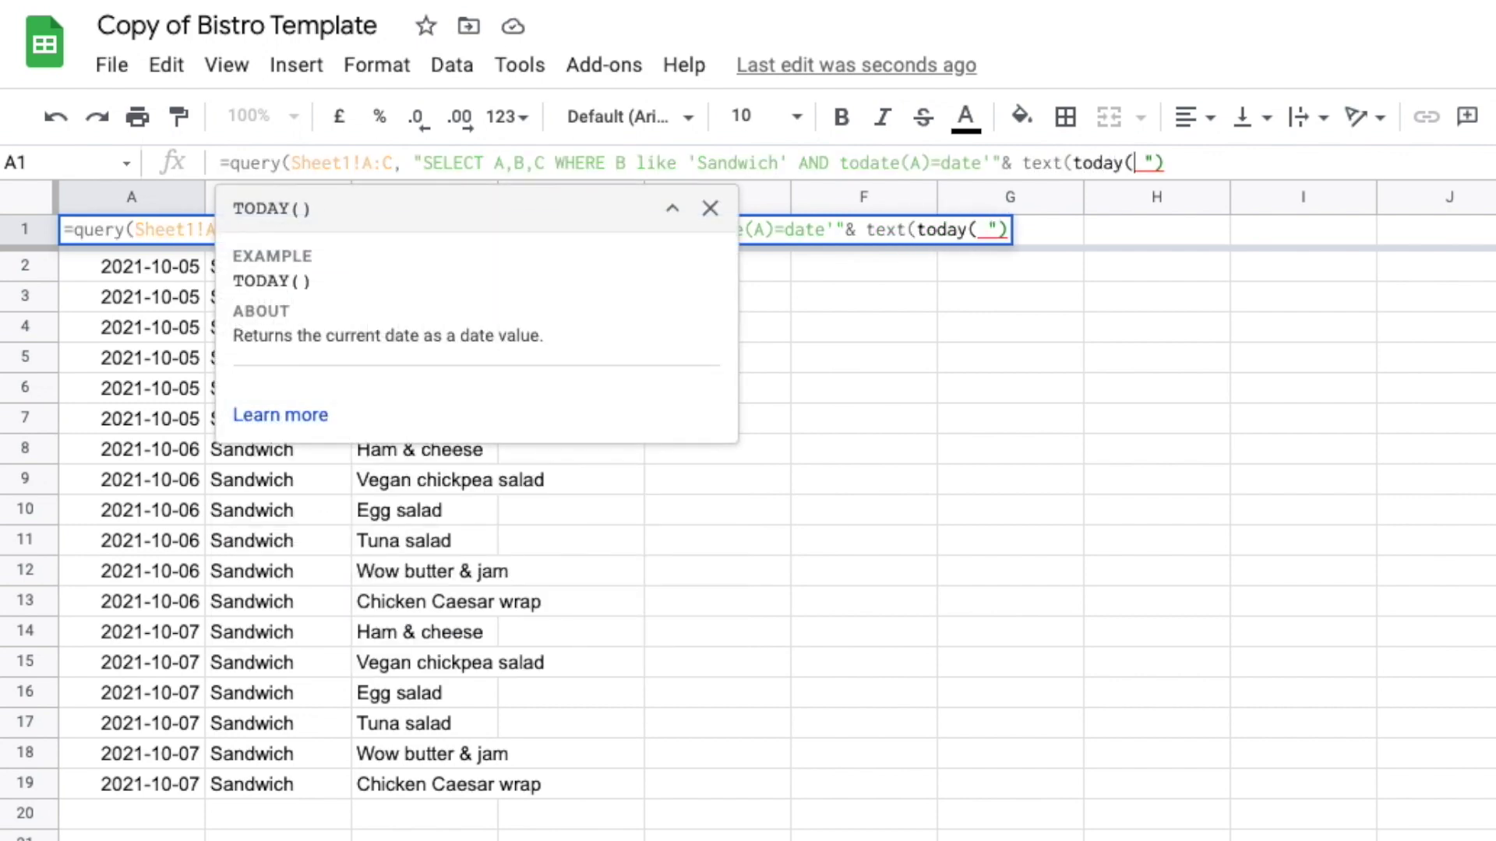
{"action": "type", "text": ")"}
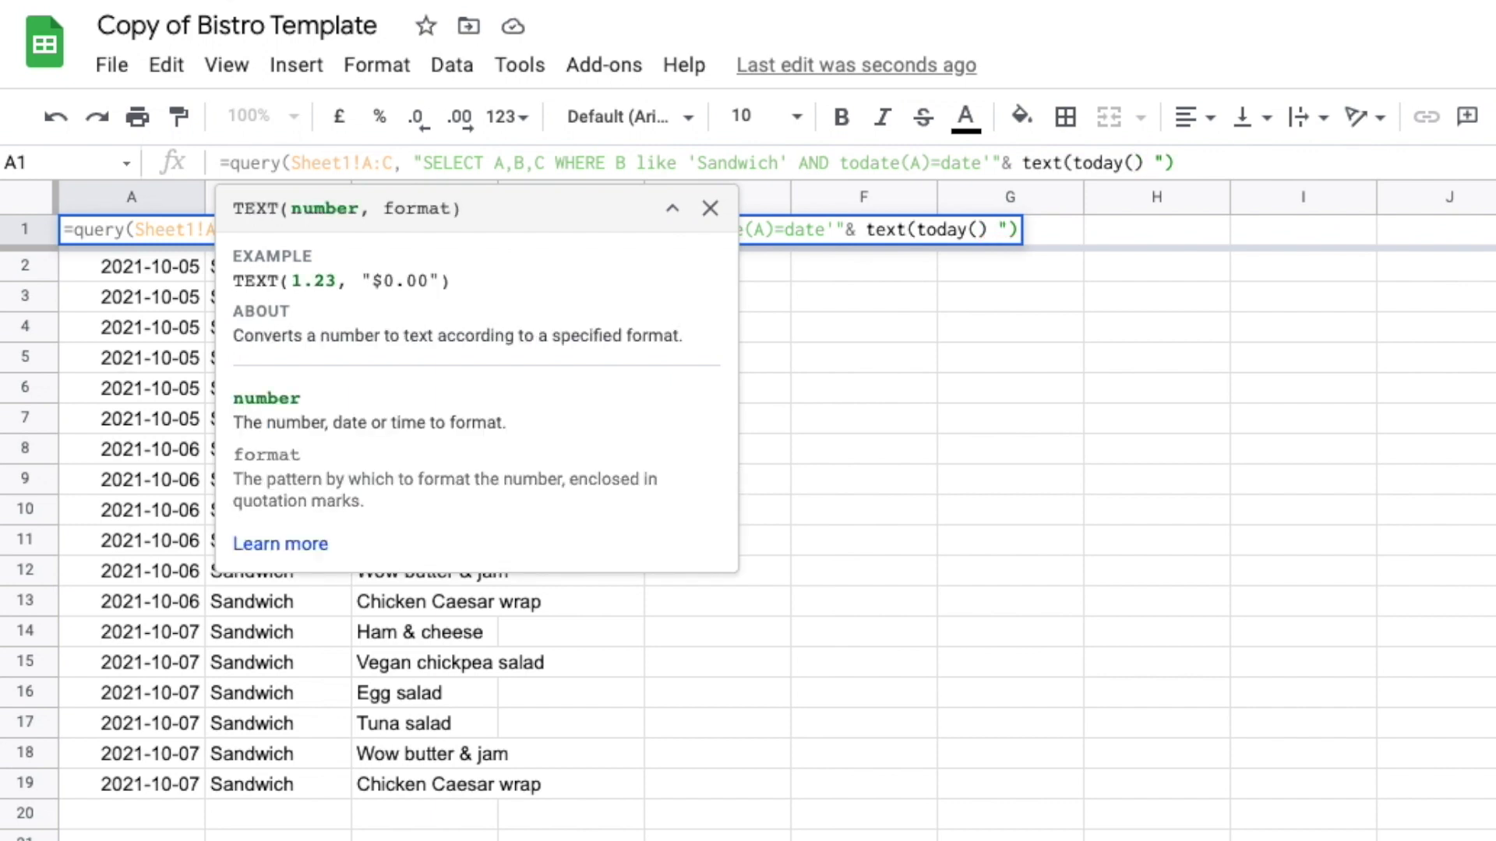
{"action": "type", "text": ","}
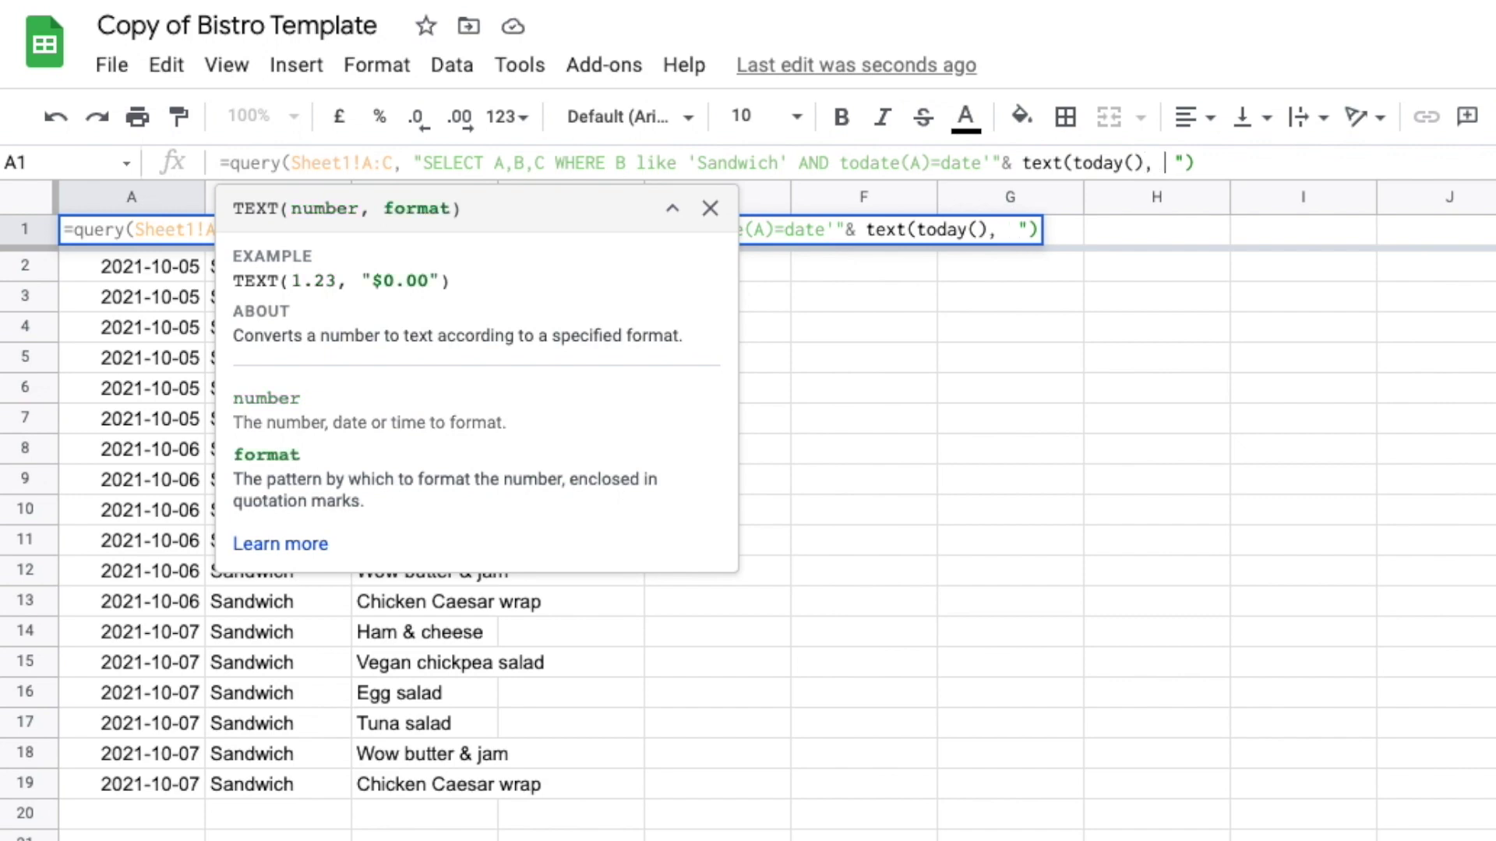
Add YYYY-MM-DD as the TEXT function's format argument and remove the stray space before the closing double quote.
{"action": "type", "text": " YYYY"}
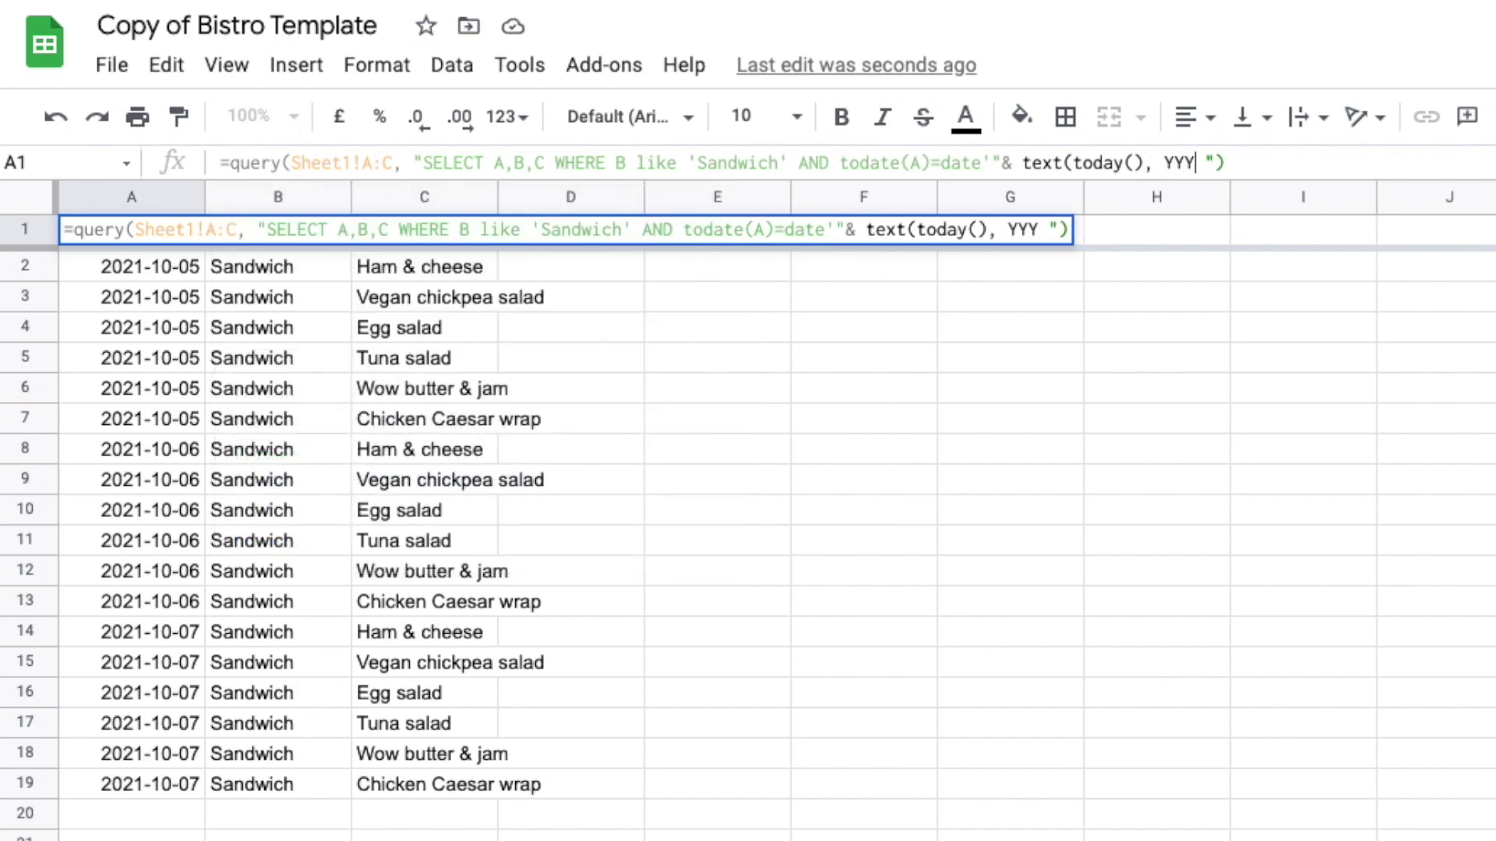
{"action": "type", "text": "-MM"}
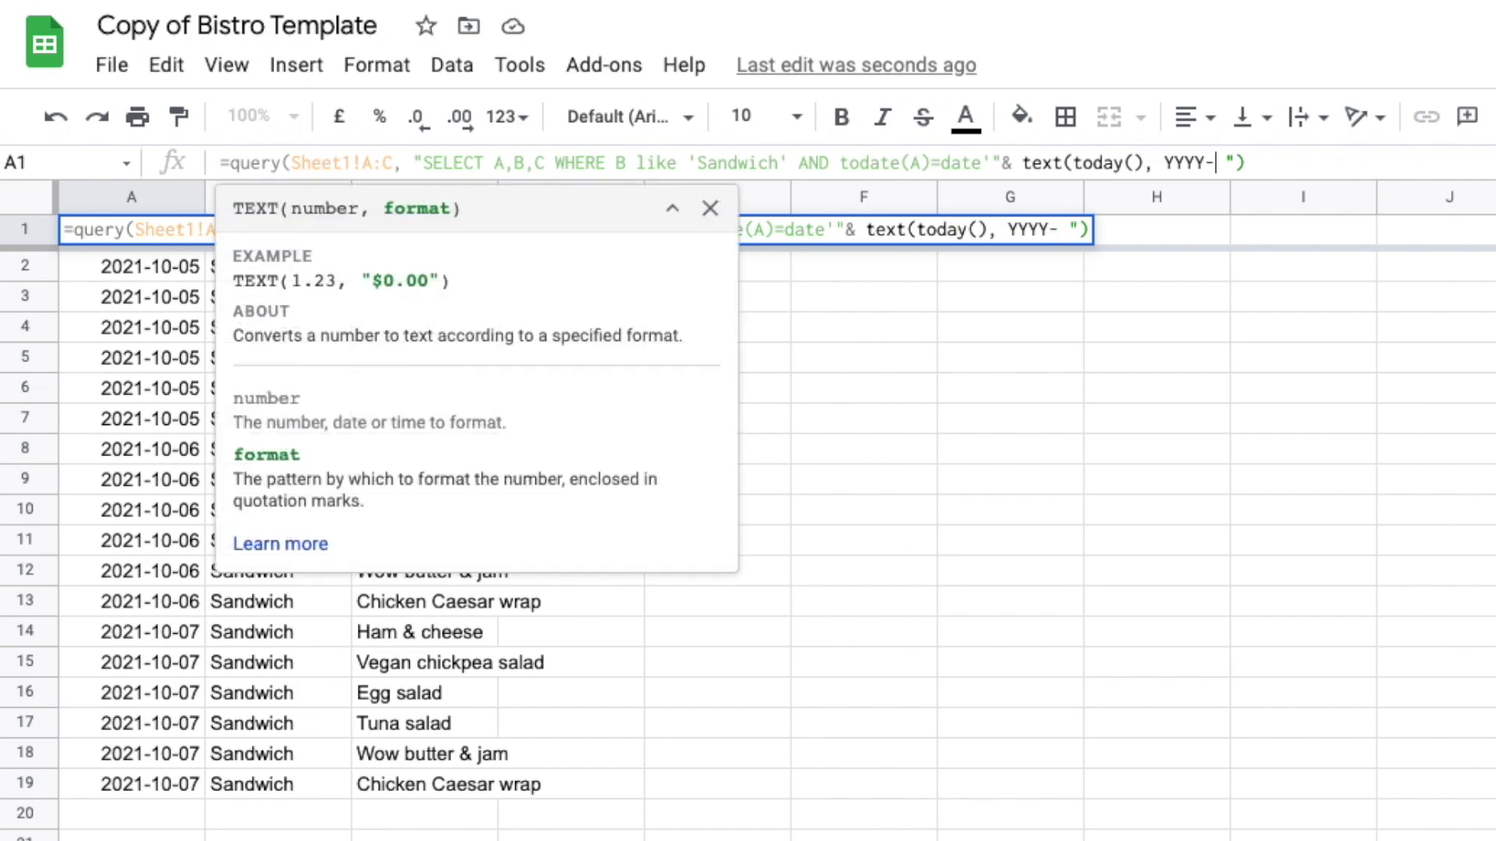
{"action": "type", "text": "-D"}
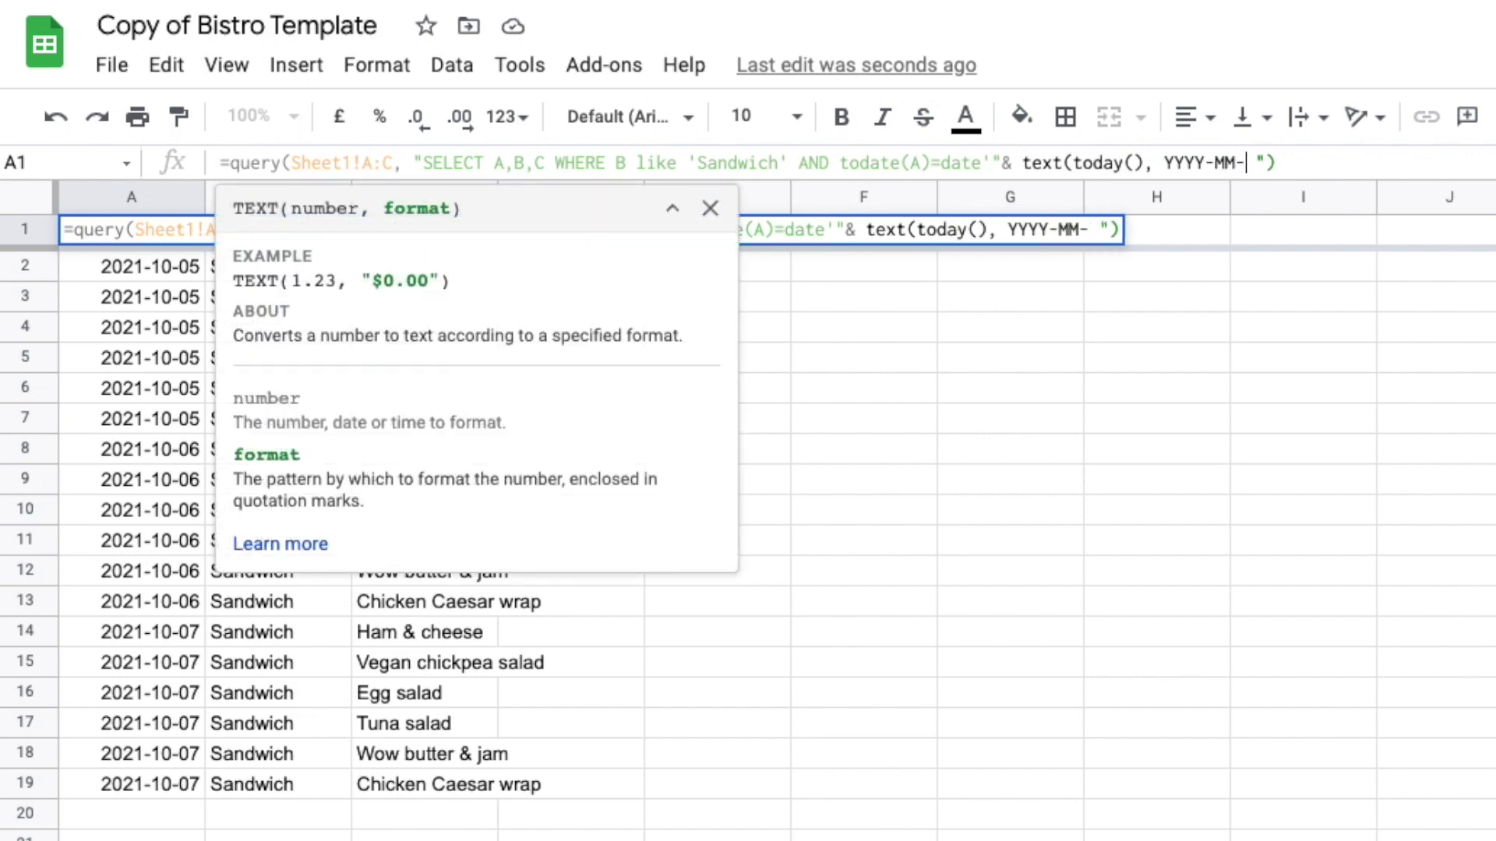
{"action": "type", "text": "D"}
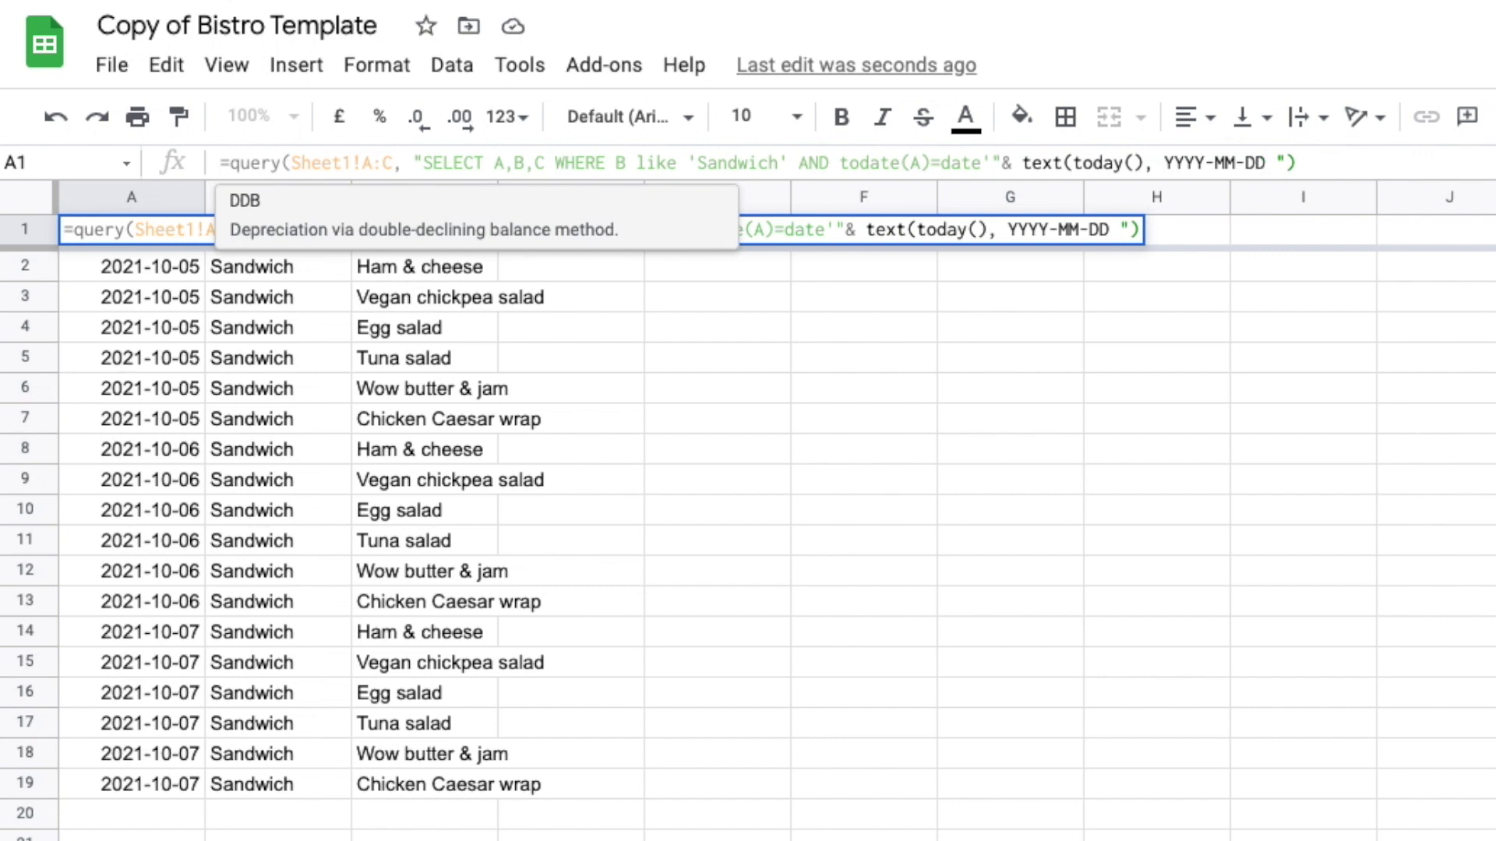
{"action": "key", "text": "Delete"}
{"action": "key", "text": "Right"}
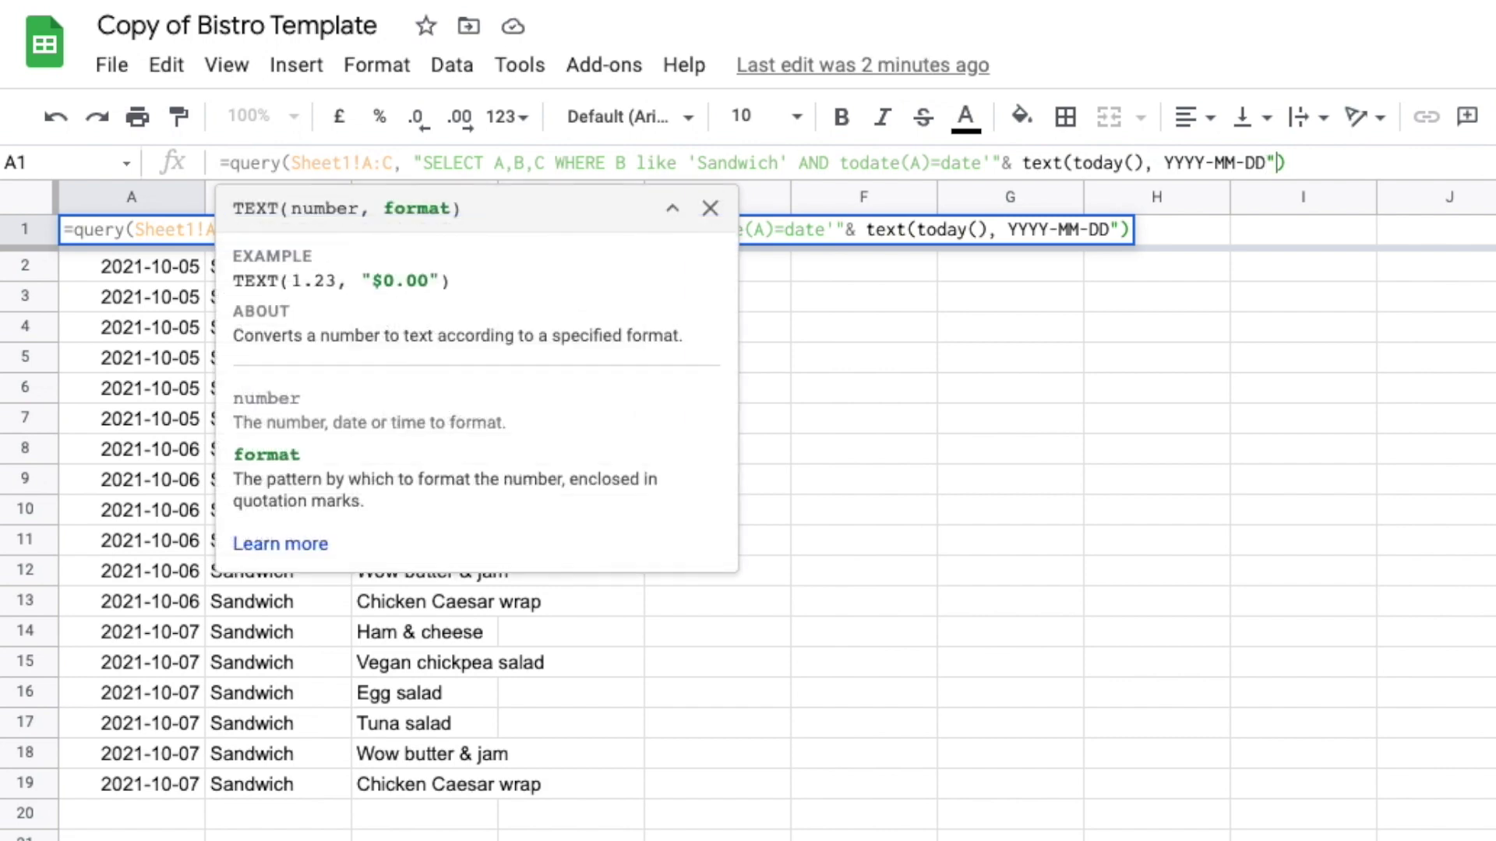
Append & "'" and a closing bracket after the TEXT function, try to enter the formula, and dismiss the resulting dialog.
{"action": "type", "text": "&"}
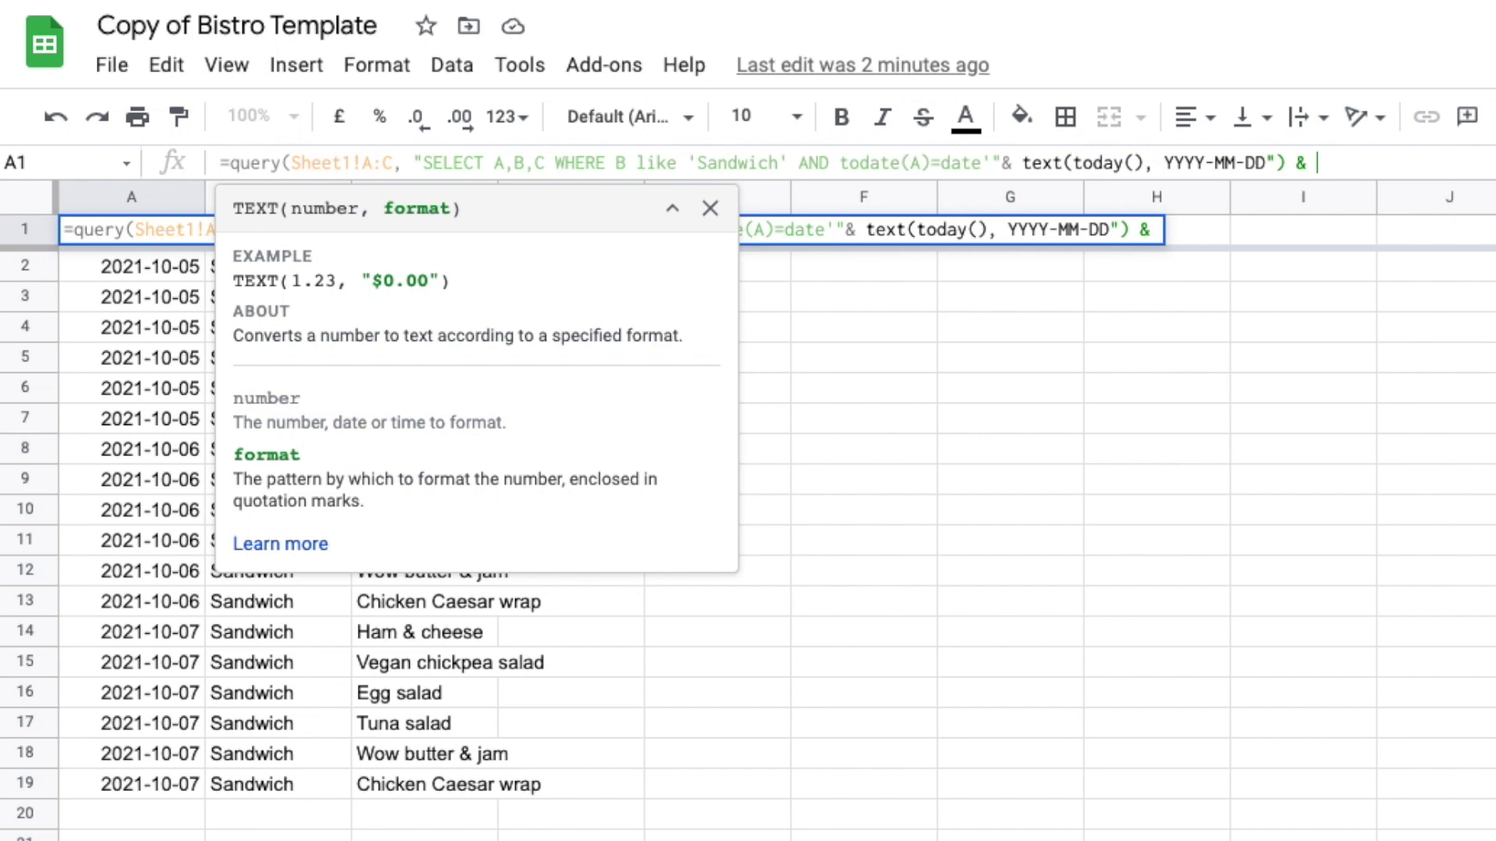
{"action": "type", "text": " \"'\""}
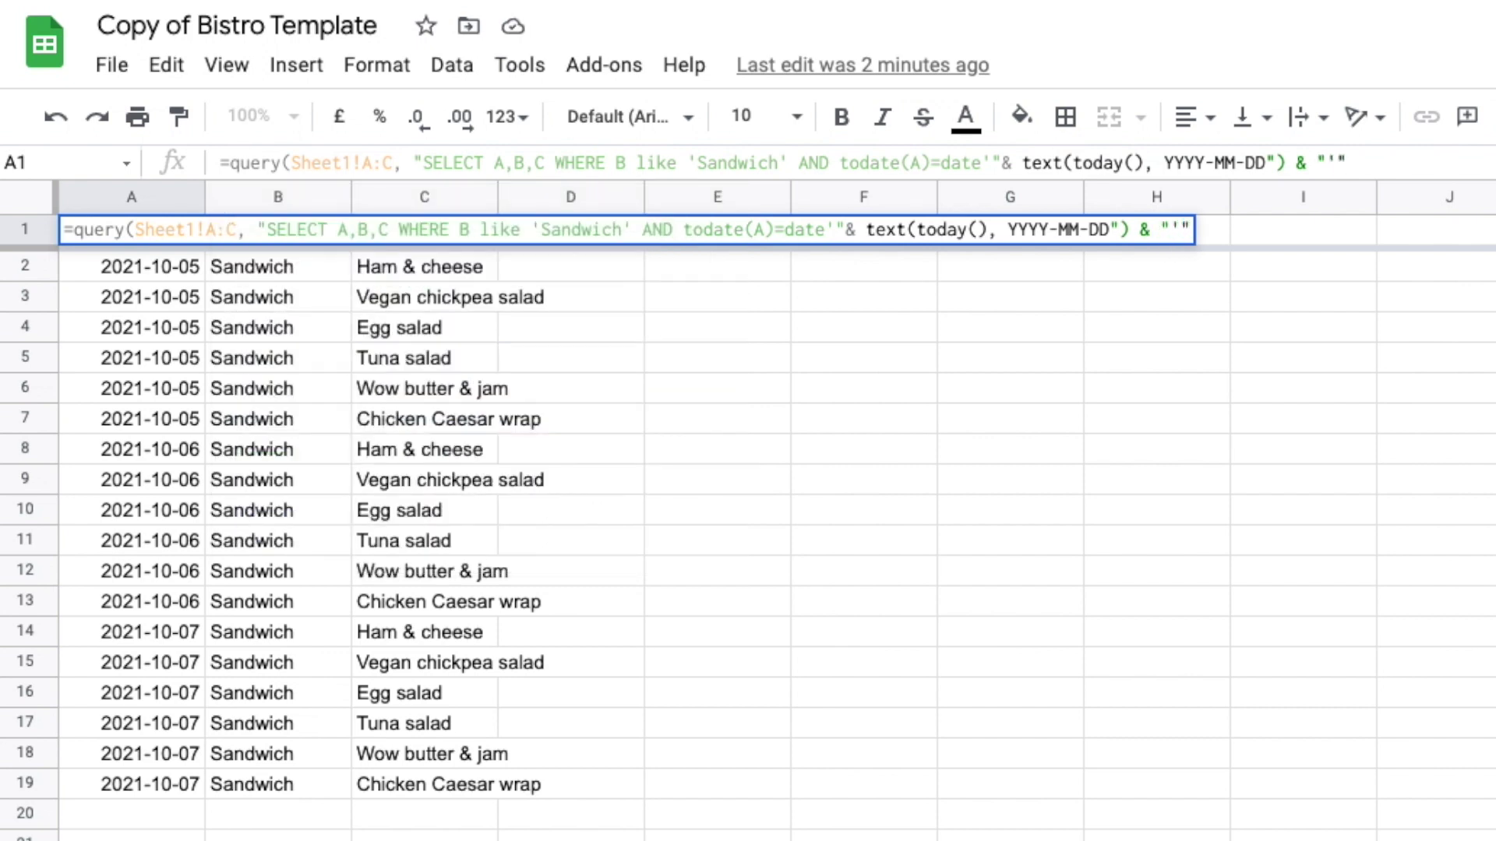
{"action": "type", "text": ")"}
{"action": "key", "text": "Return"}
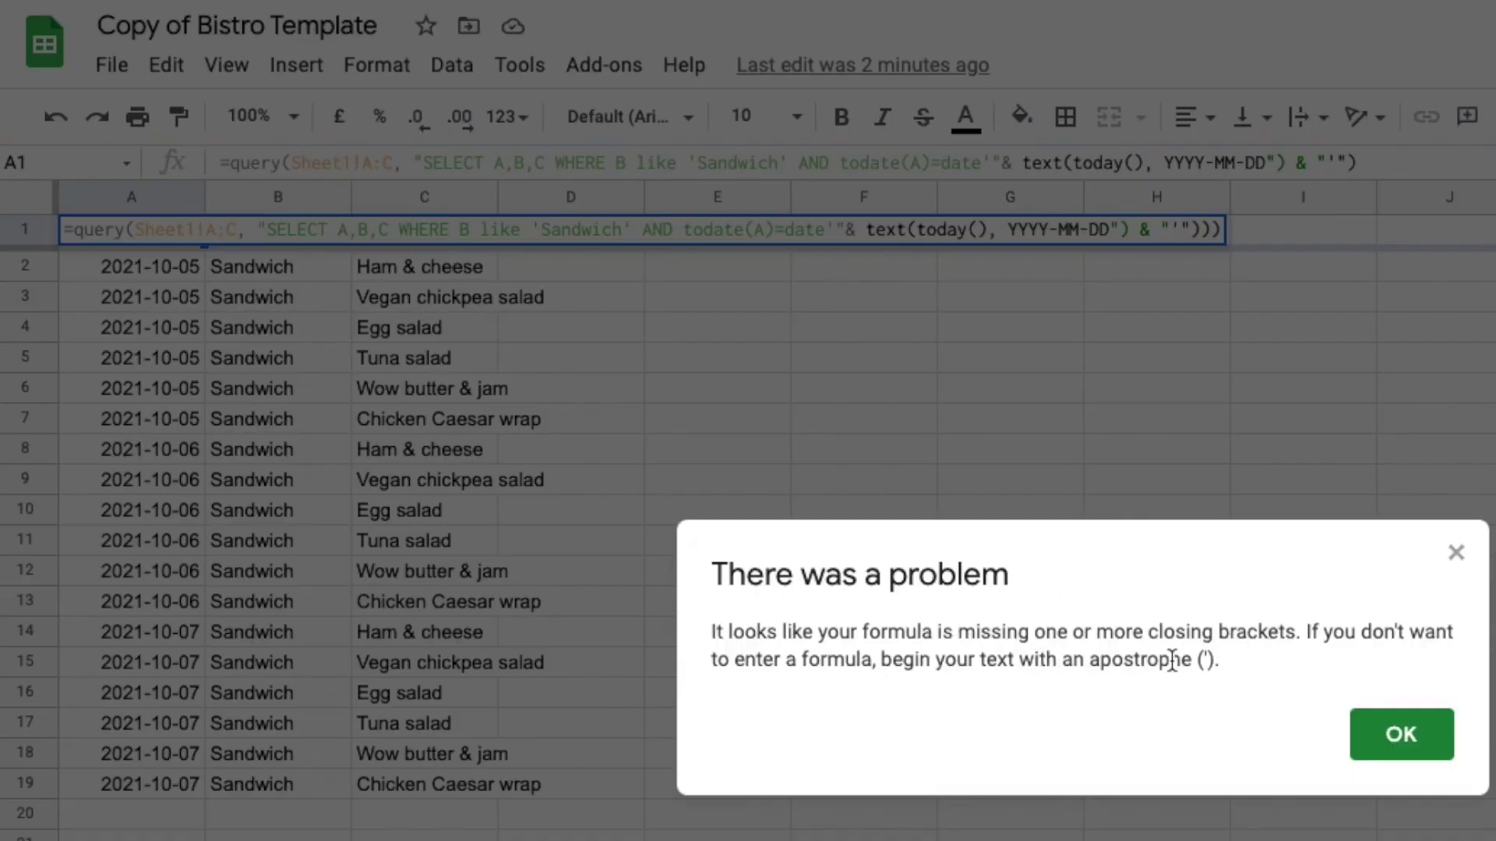
{"action": "left_click", "coordinate": [1392, 730]}
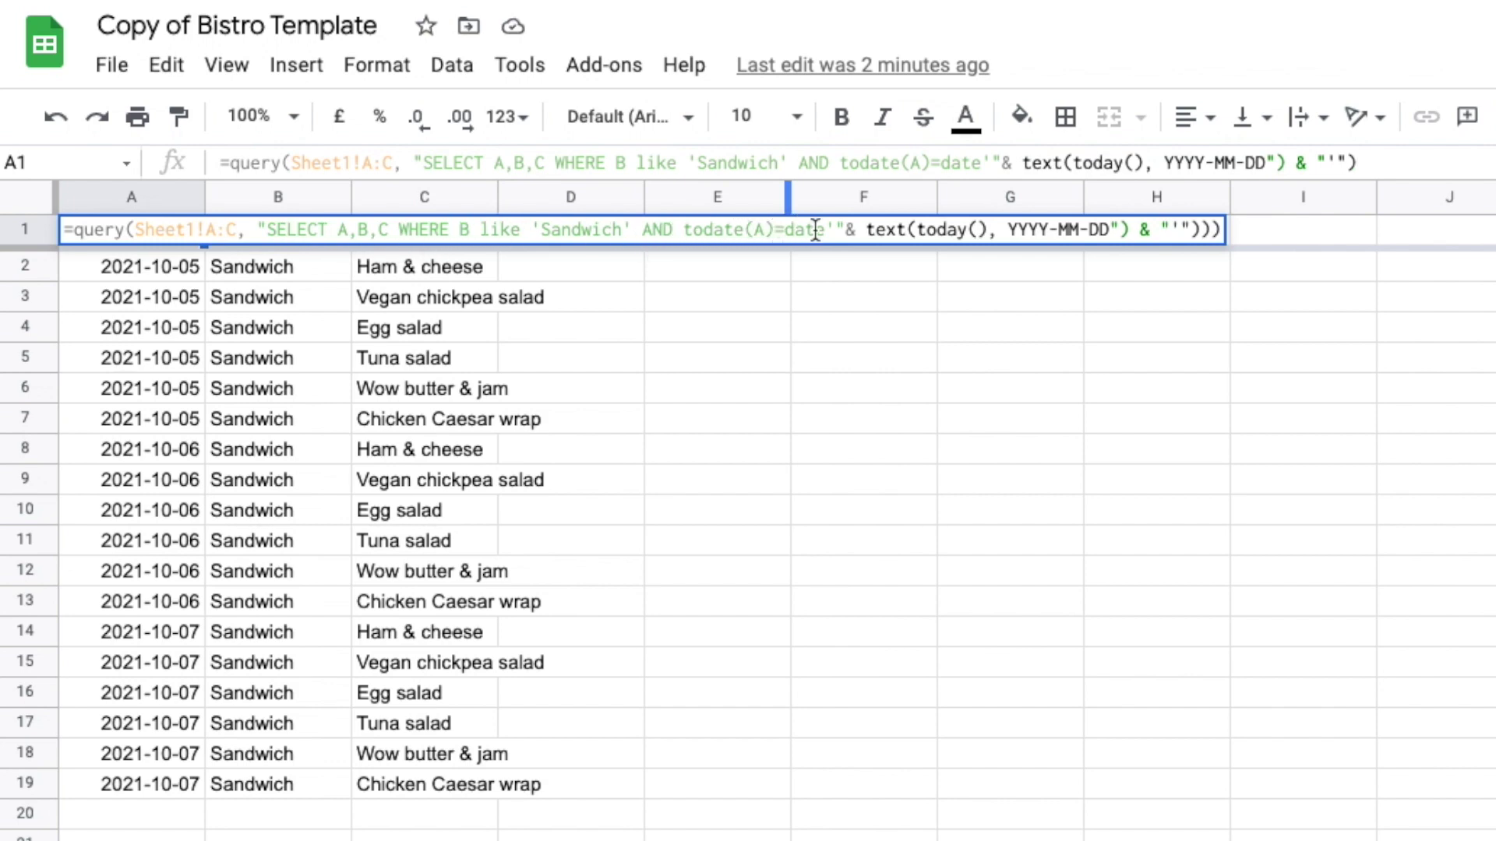
Insert a space before the first & and an opening double quote before YYYY-MM-DD, then try to enter the formula.
{"action": "left_click", "coordinate": [847, 232]}
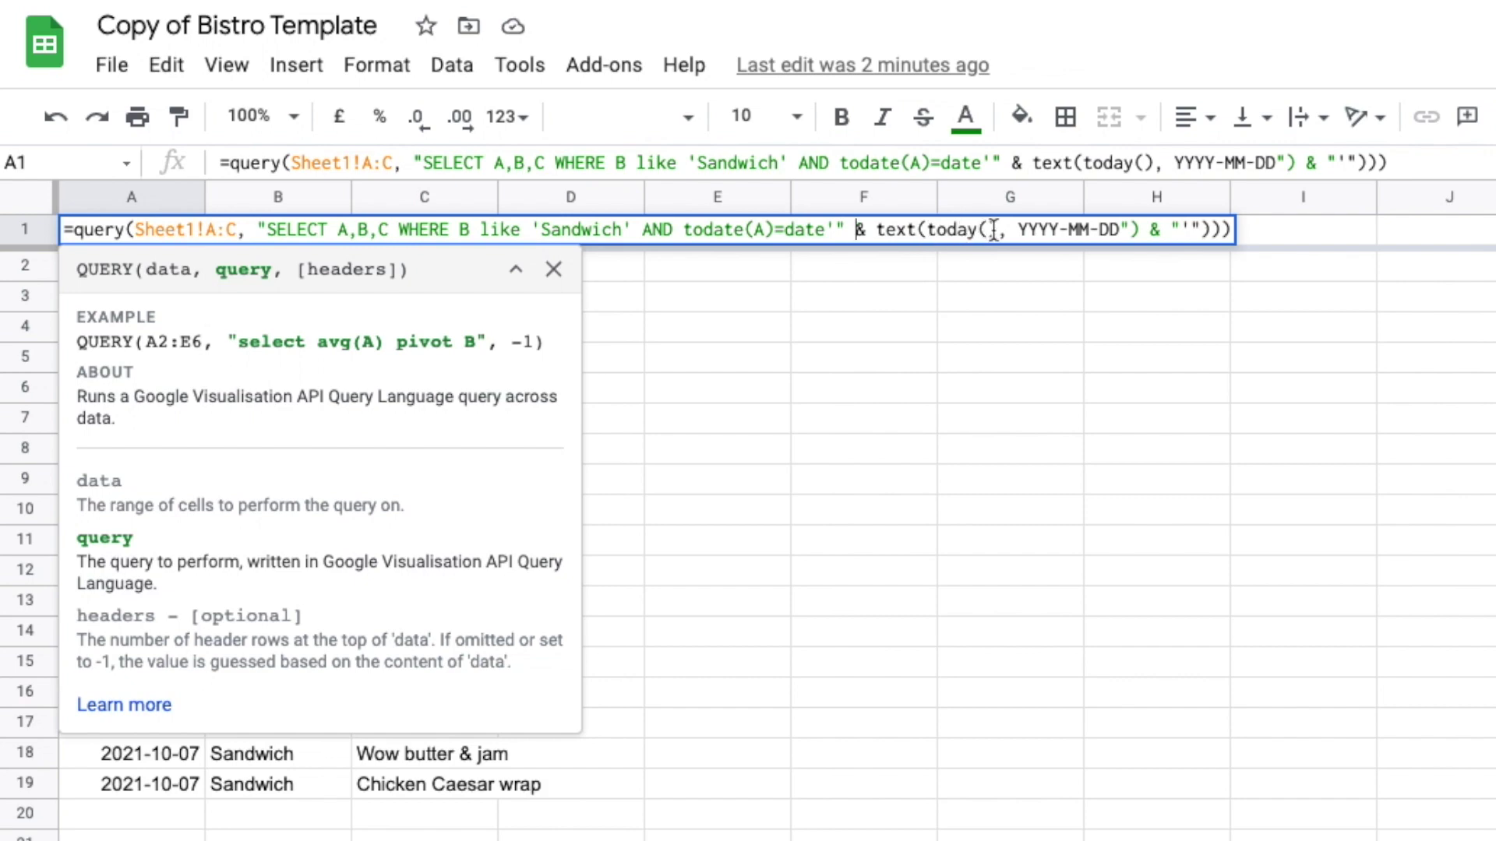
{"action": "left_click", "coordinate": [1017, 230]}
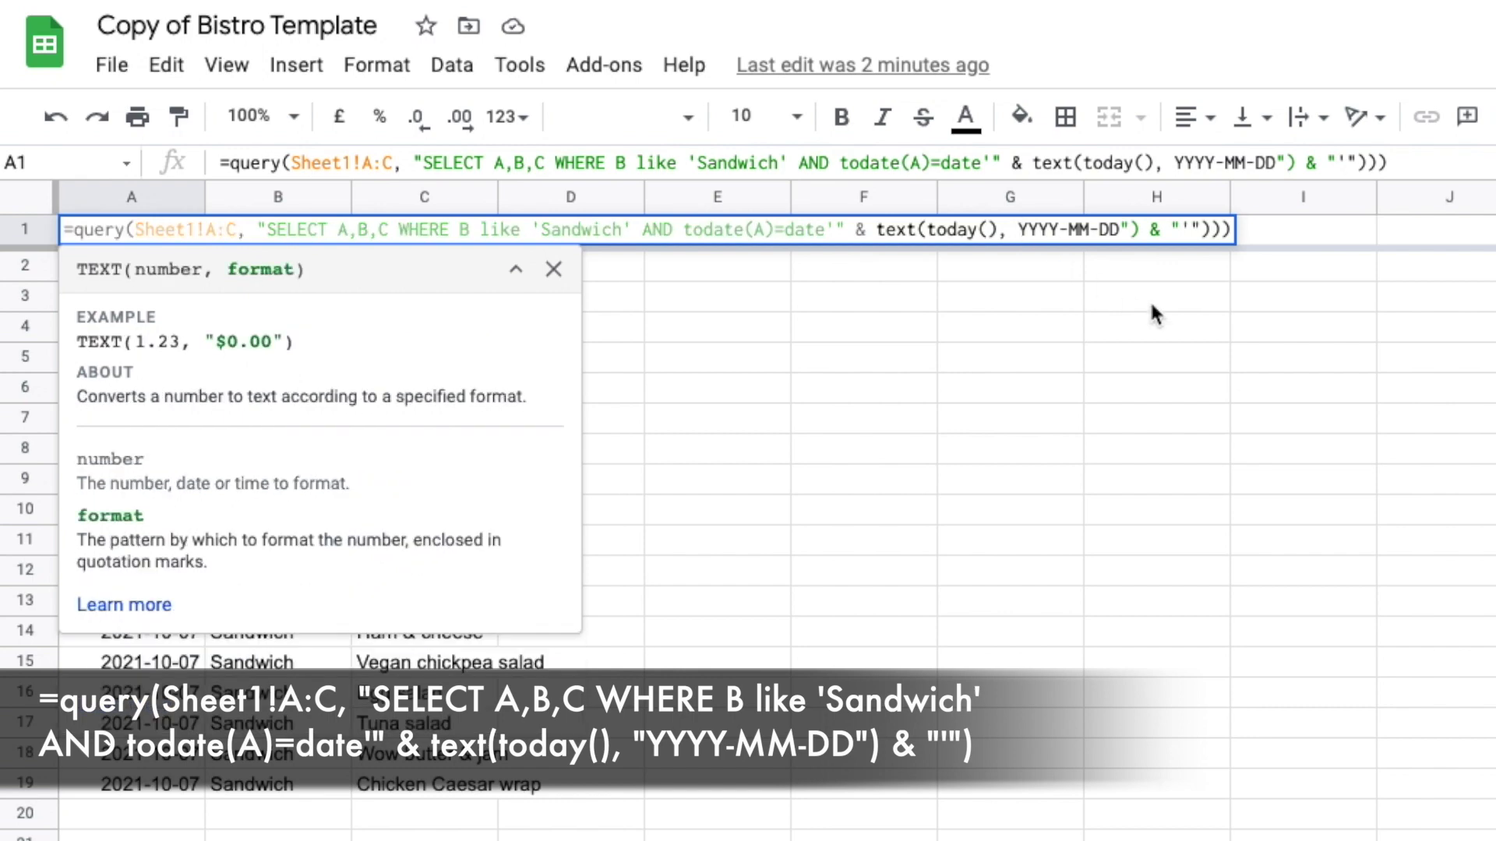
{"action": "type", "text": "\""}
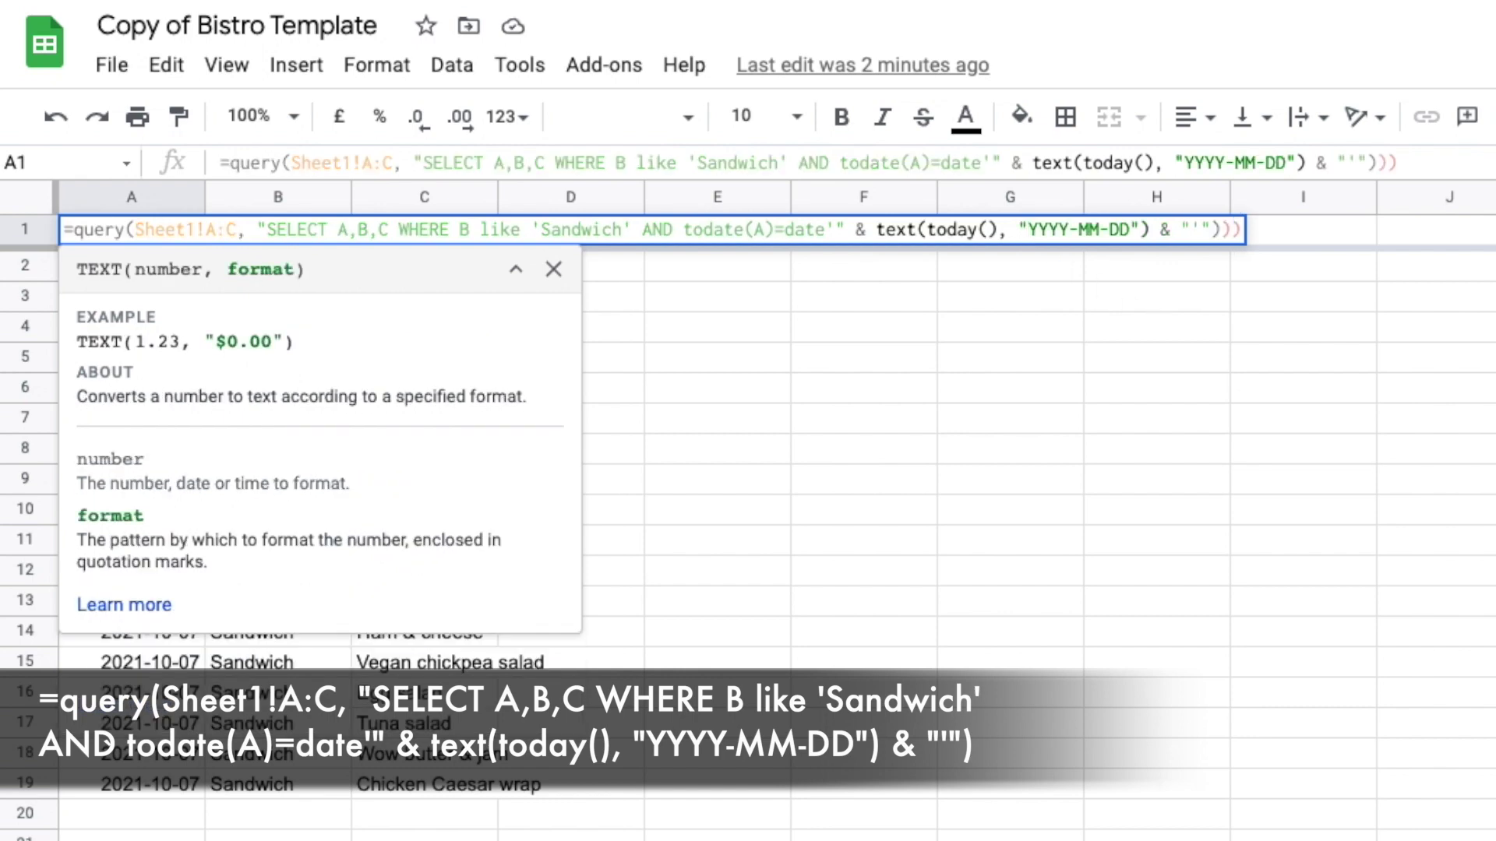
{"action": "key", "text": "Return"}
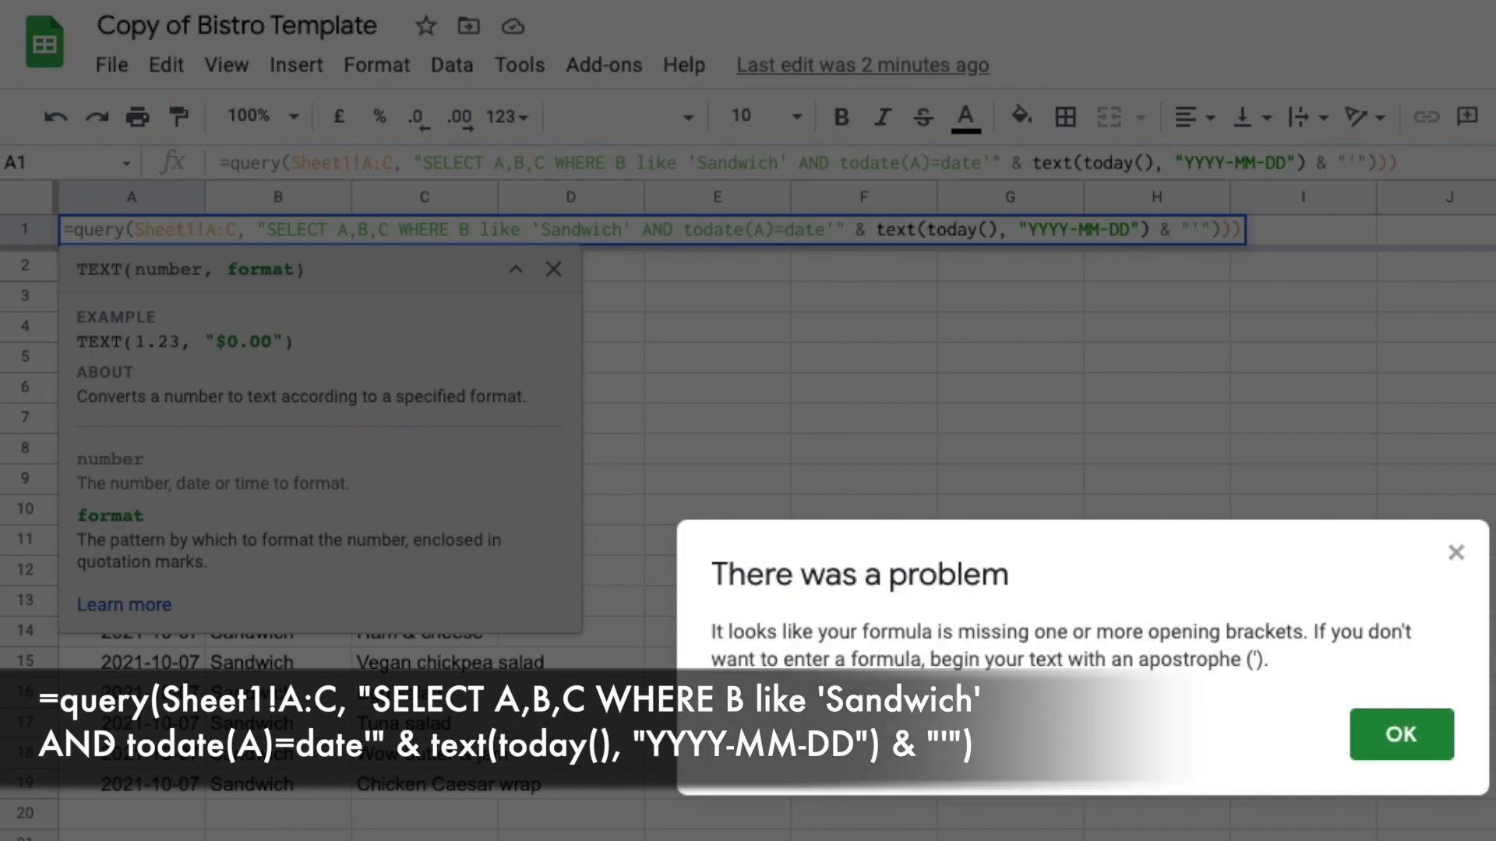
{"action": "left_click", "coordinate": [1410, 739]}
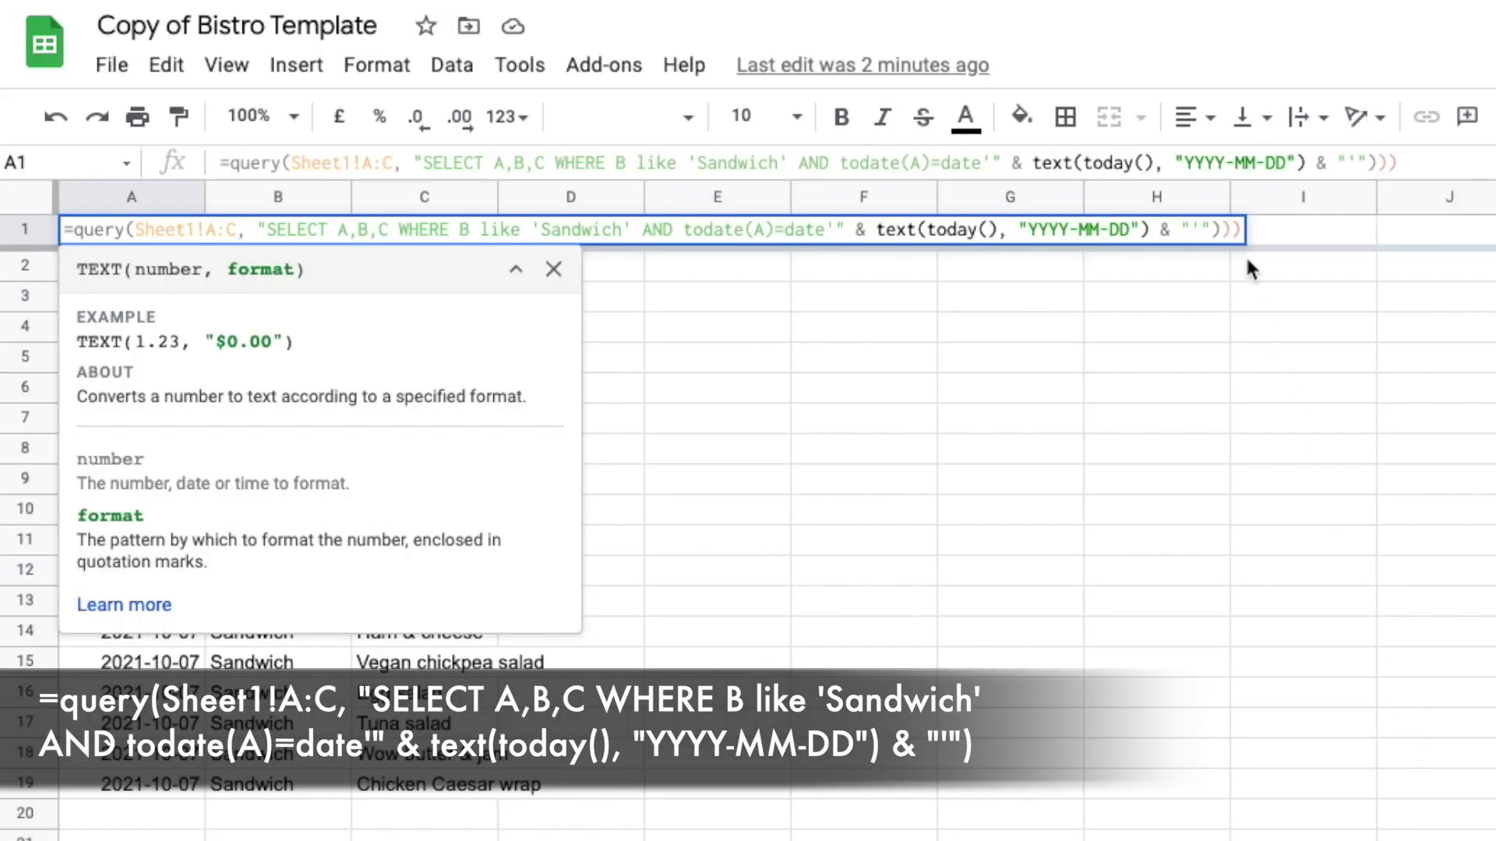
Remove the two surplus closing brackets at the end of A1's query and enter the formula.
{"action": "left_click", "coordinate": [1232, 234]}
{"action": "key", "text": "BackSpace"}
{"action": "key", "text": "BackSpace"}
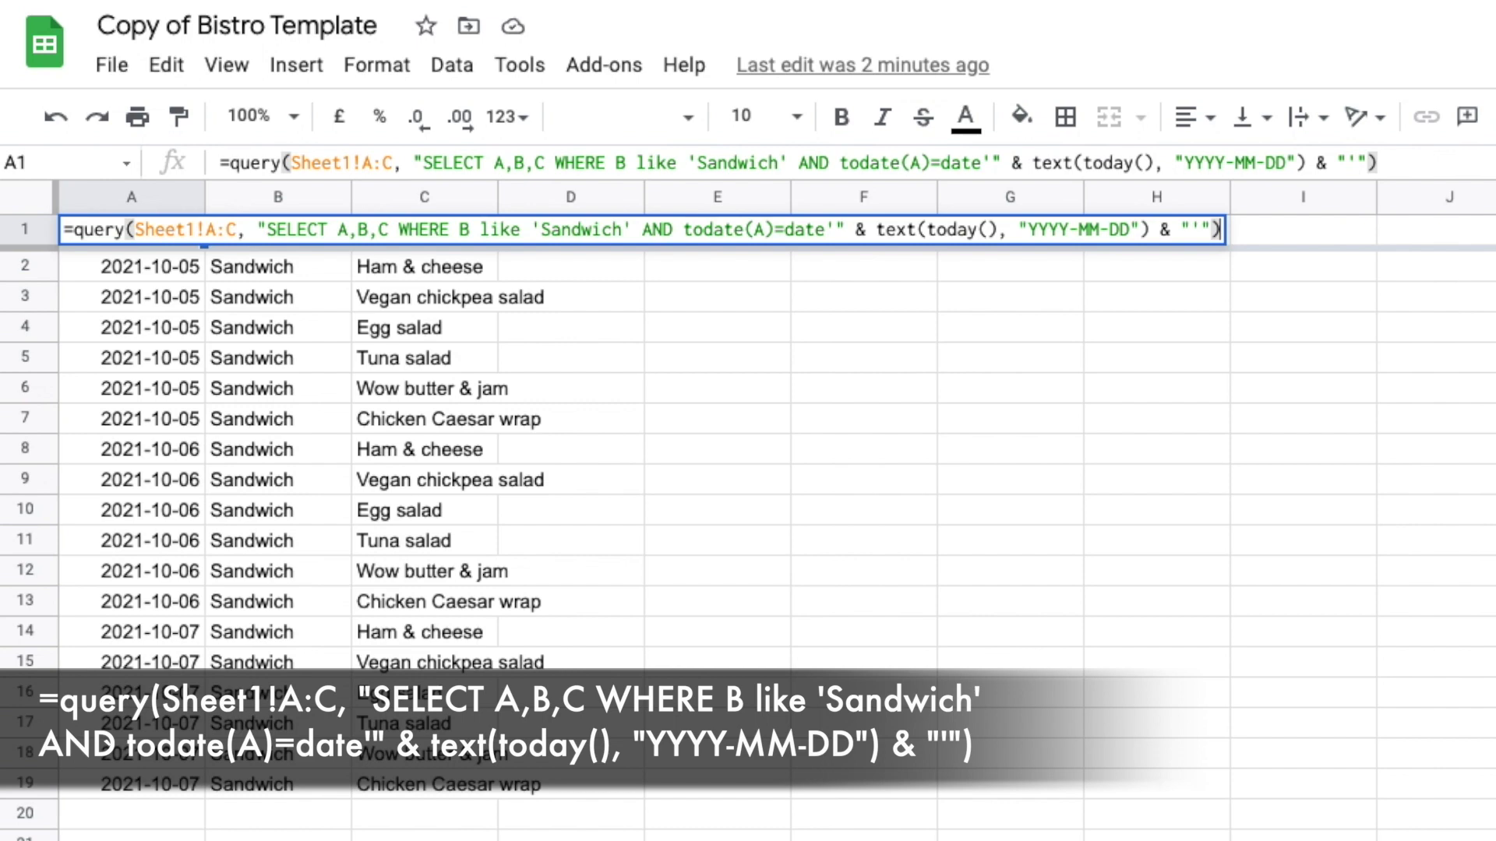
{"action": "key", "text": "Return"}
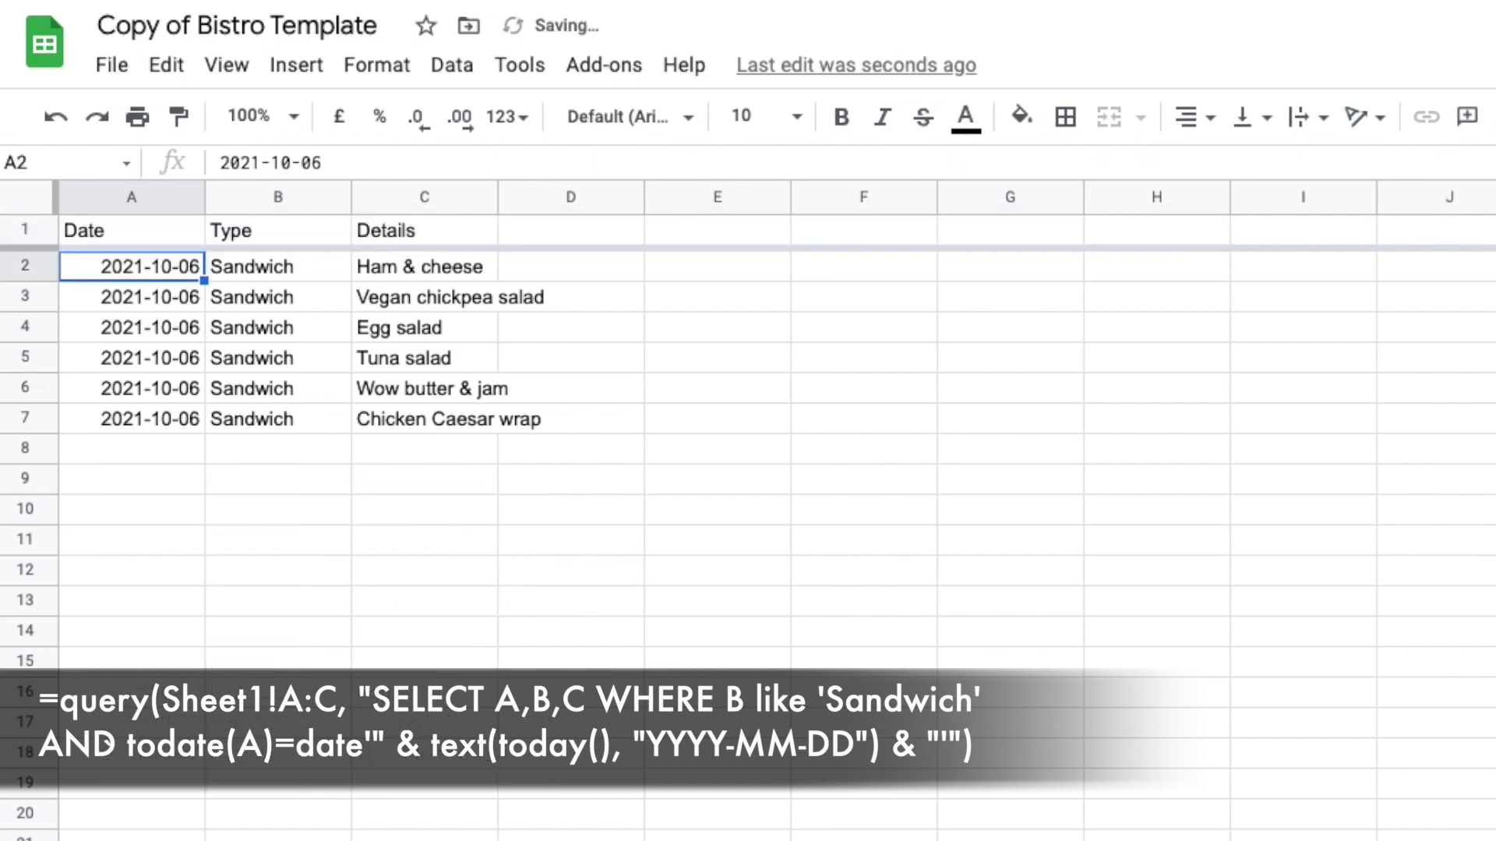
{"action": "left_click", "coordinate": [1386, 156]}
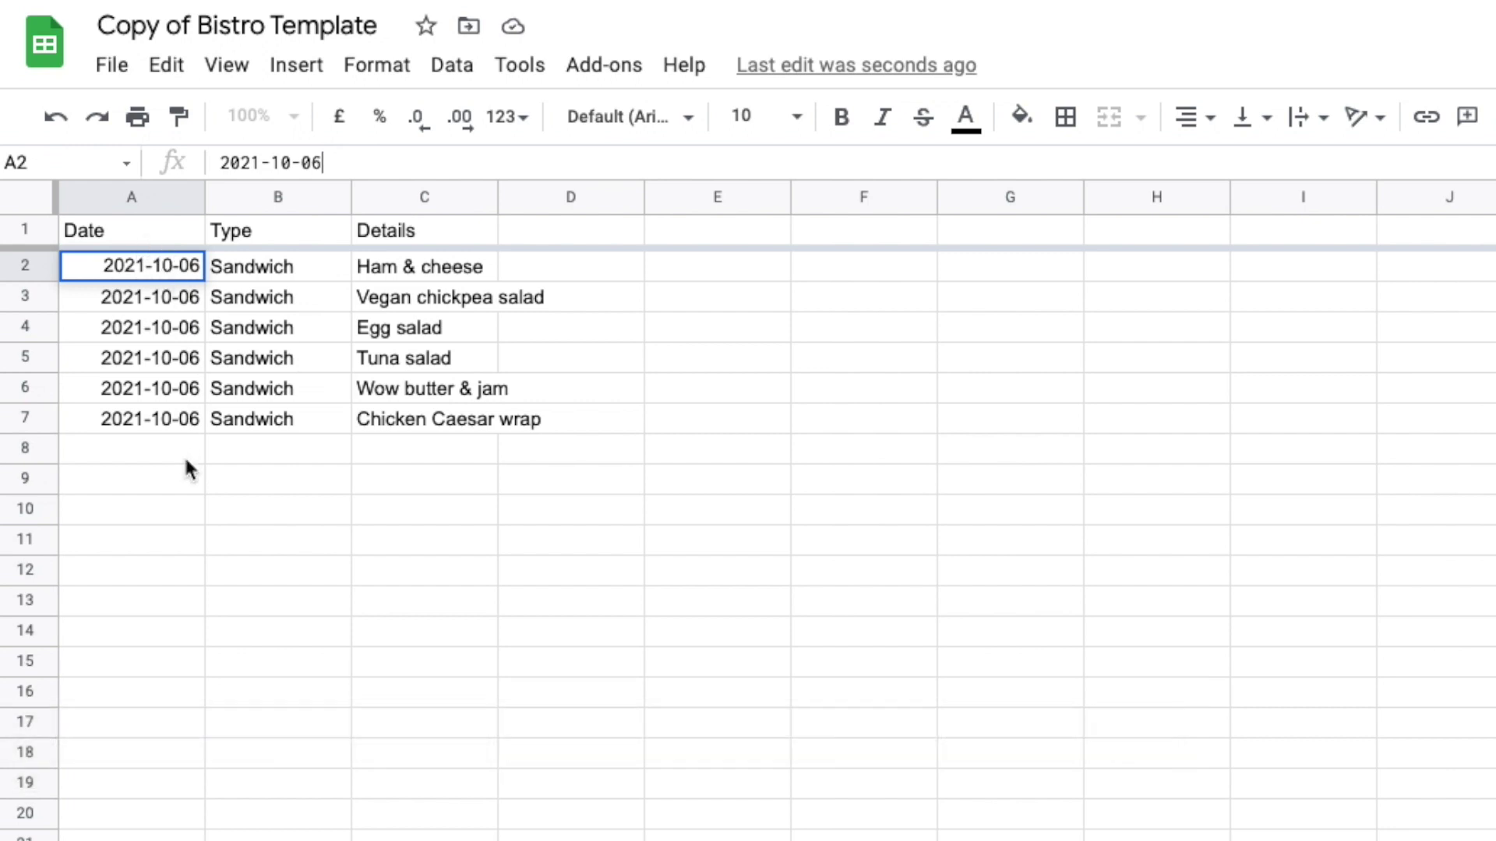
{"action": "right_click", "coordinate": [304, 838]}
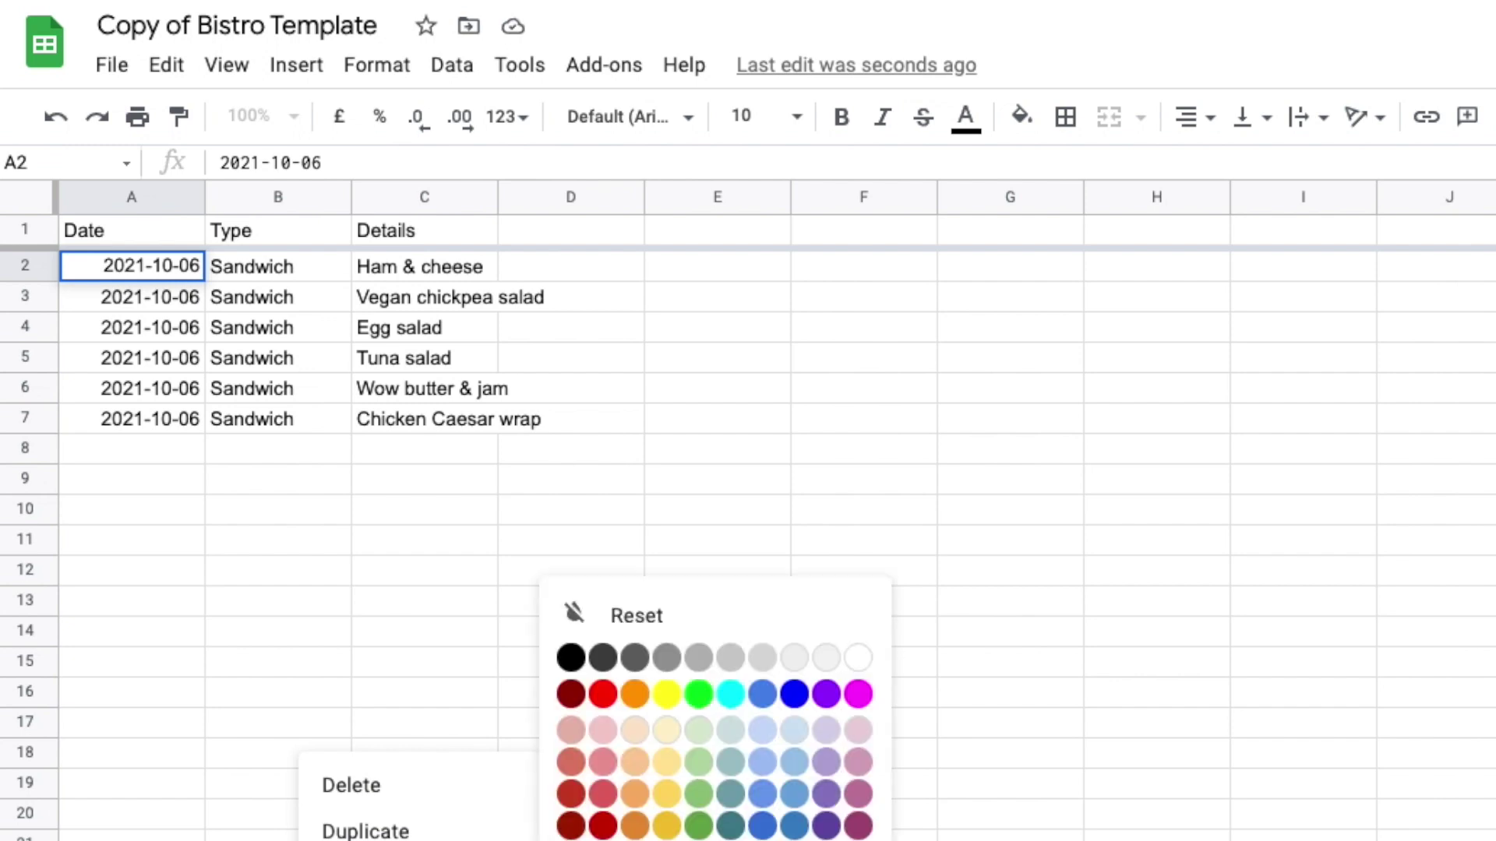
{"action": "key", "text": "Escape"}
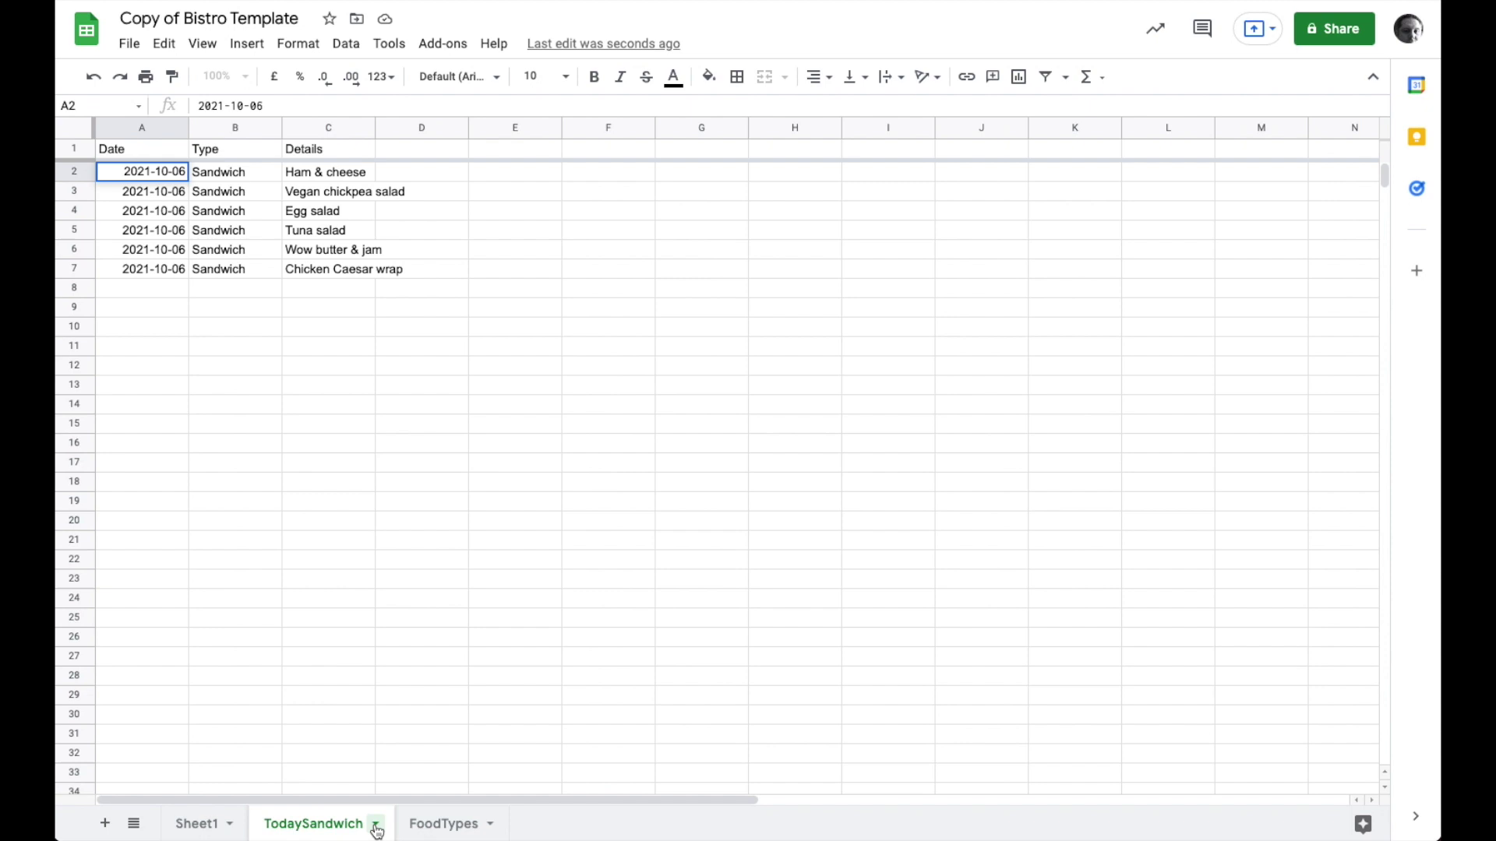
Duplicate the TodaySandwich sheet and rename the copy TodaySalad.
{"action": "left_click", "coordinate": [376, 825]}
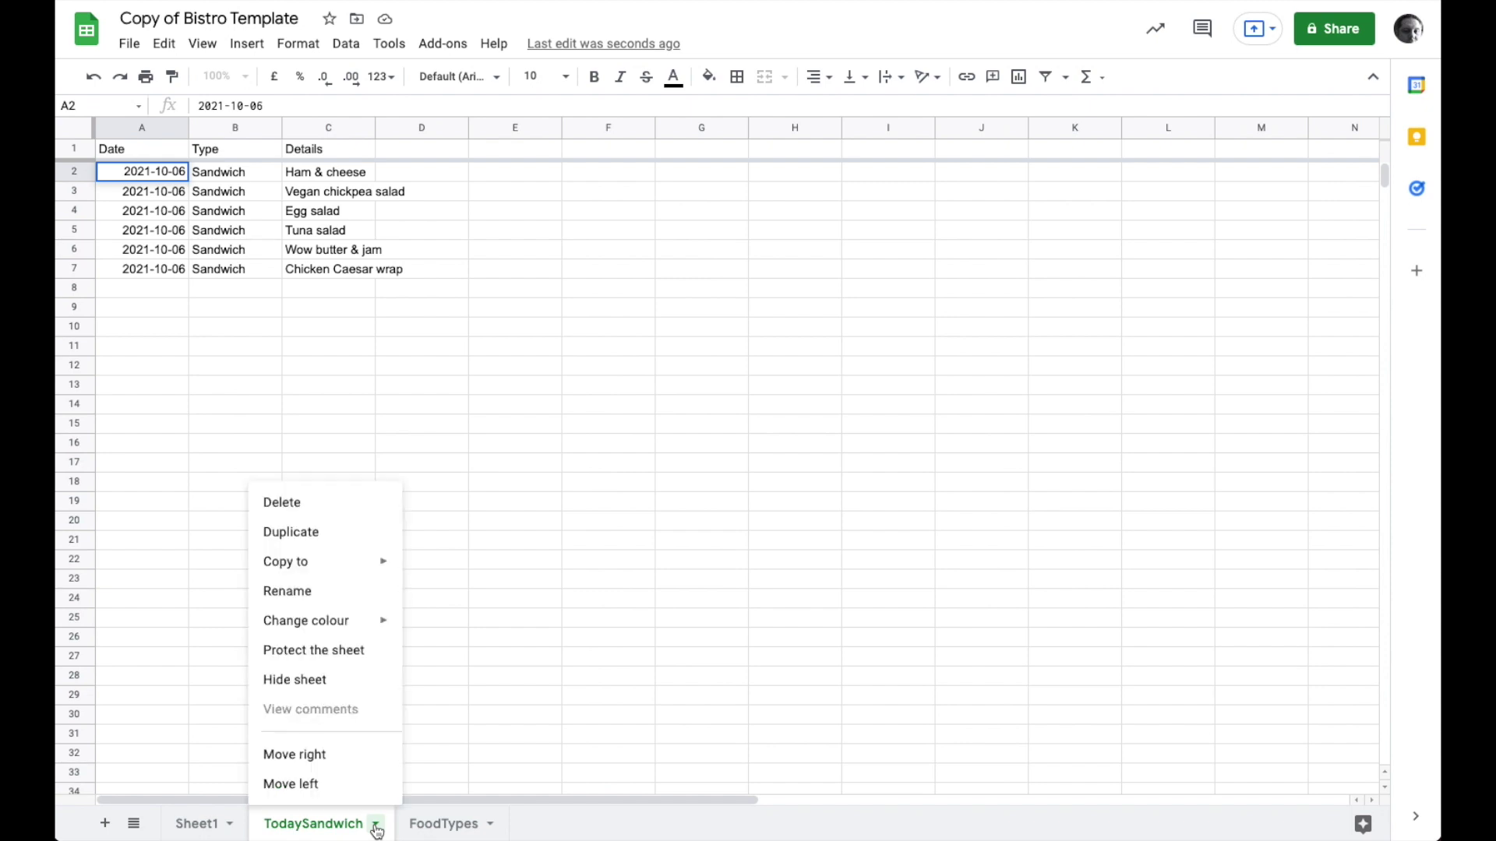
{"action": "left_click", "coordinate": [324, 534]}
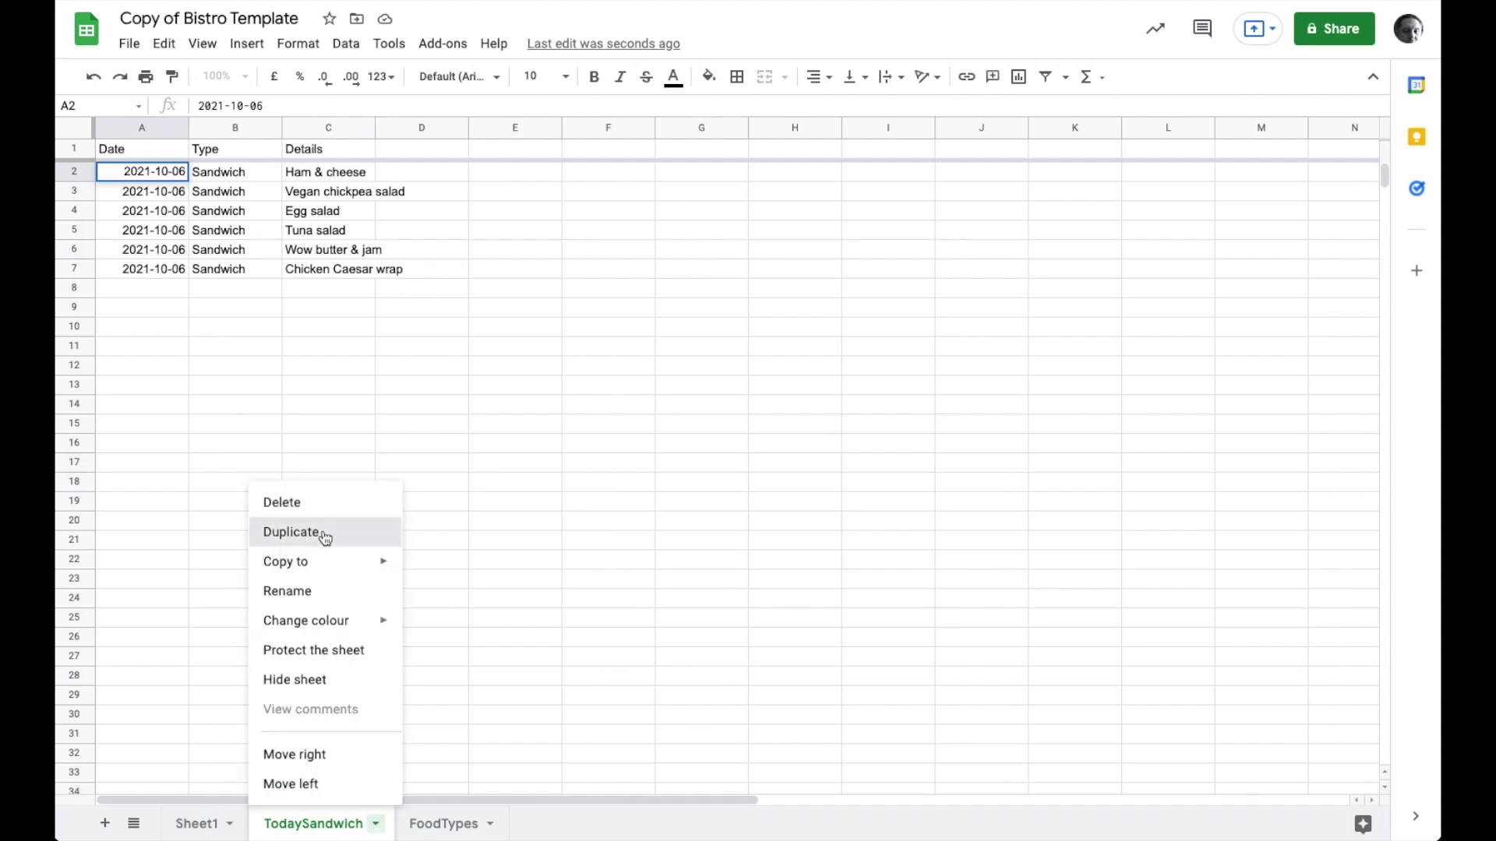
{"action": "left_click", "coordinate": [571, 823]}
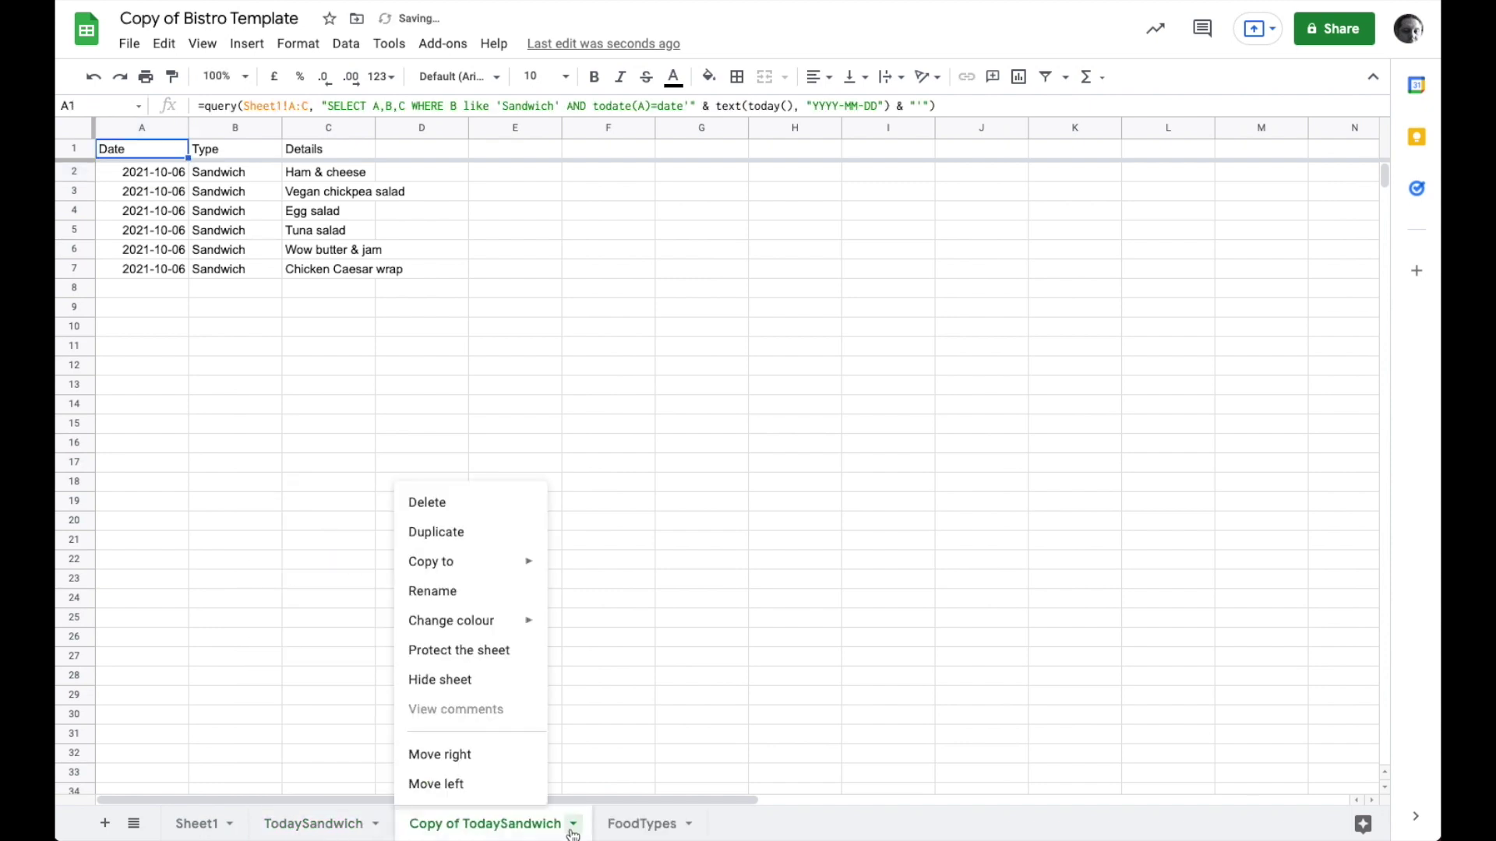
{"action": "left_click", "coordinate": [446, 592]}
{"action": "type", "text": "Today"}
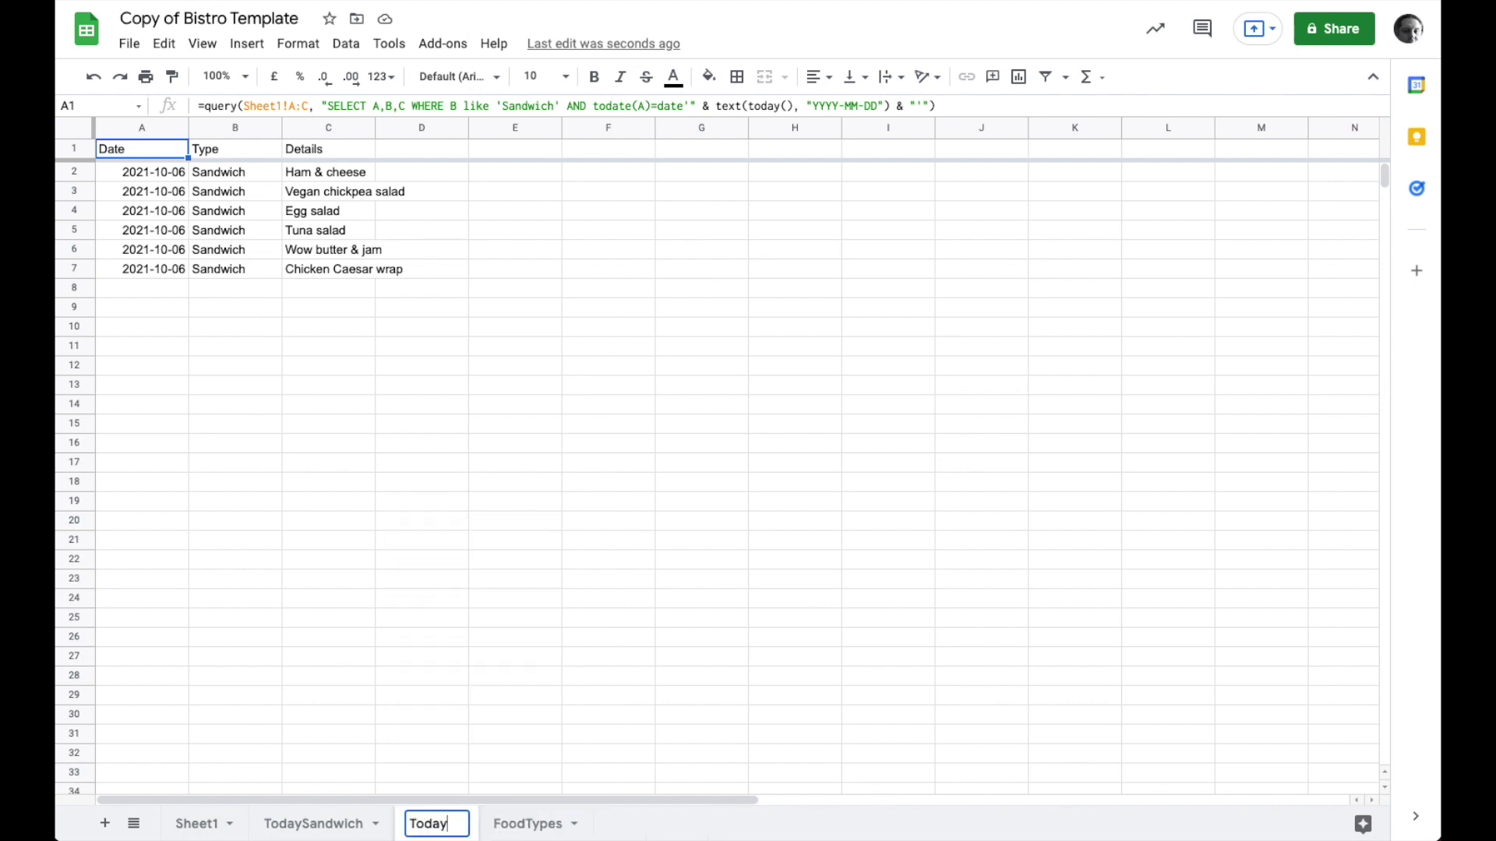
{"action": "type", "text": "Salad"}
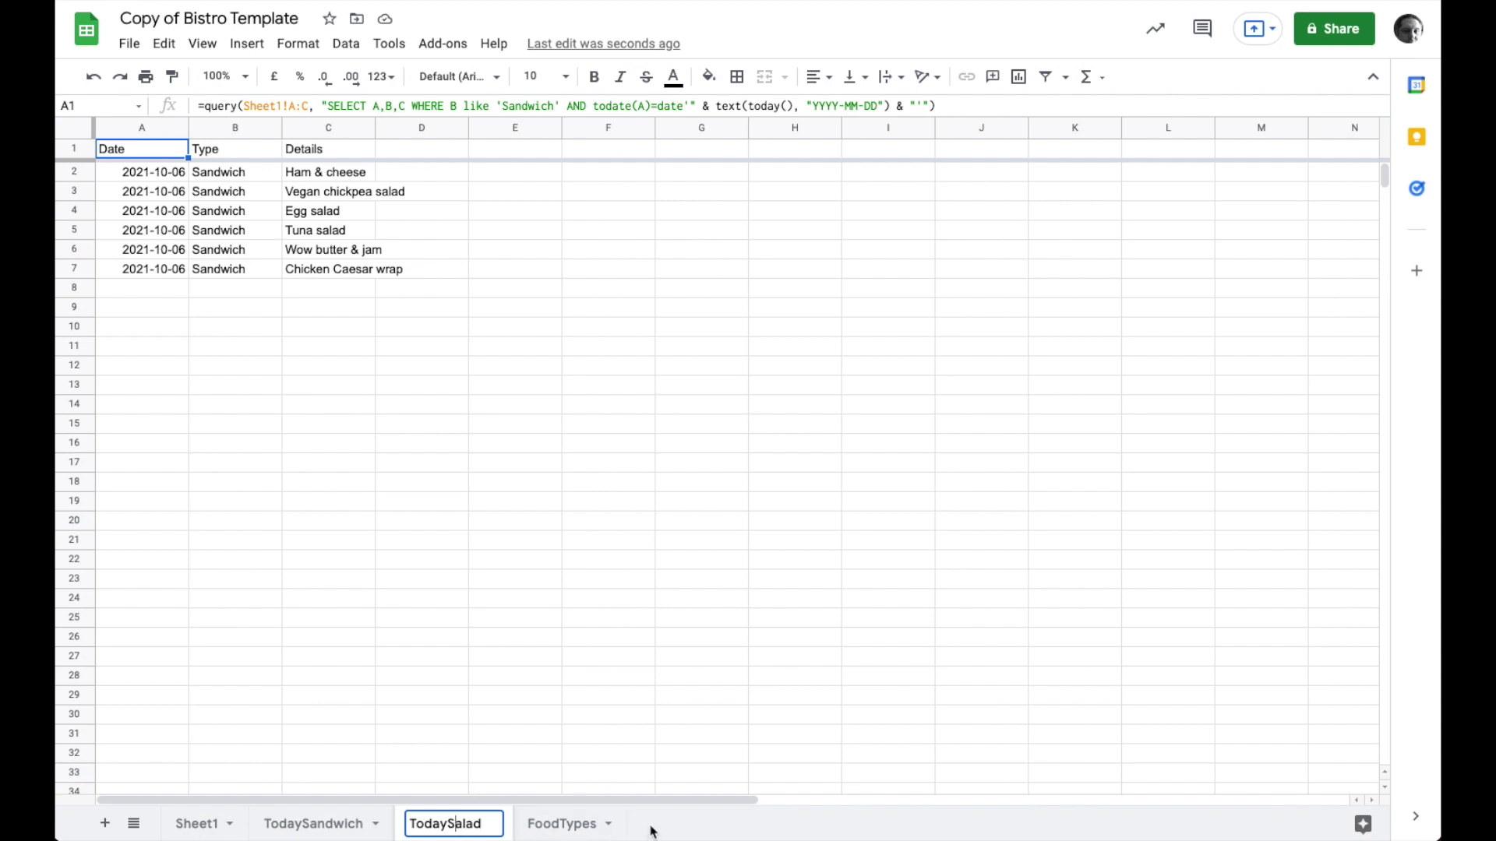
Replace Sandwich with Salad in the WHERE clause of the query in A1 of the TodaySalad sheet.
{"action": "left_click", "coordinate": [162, 156]}
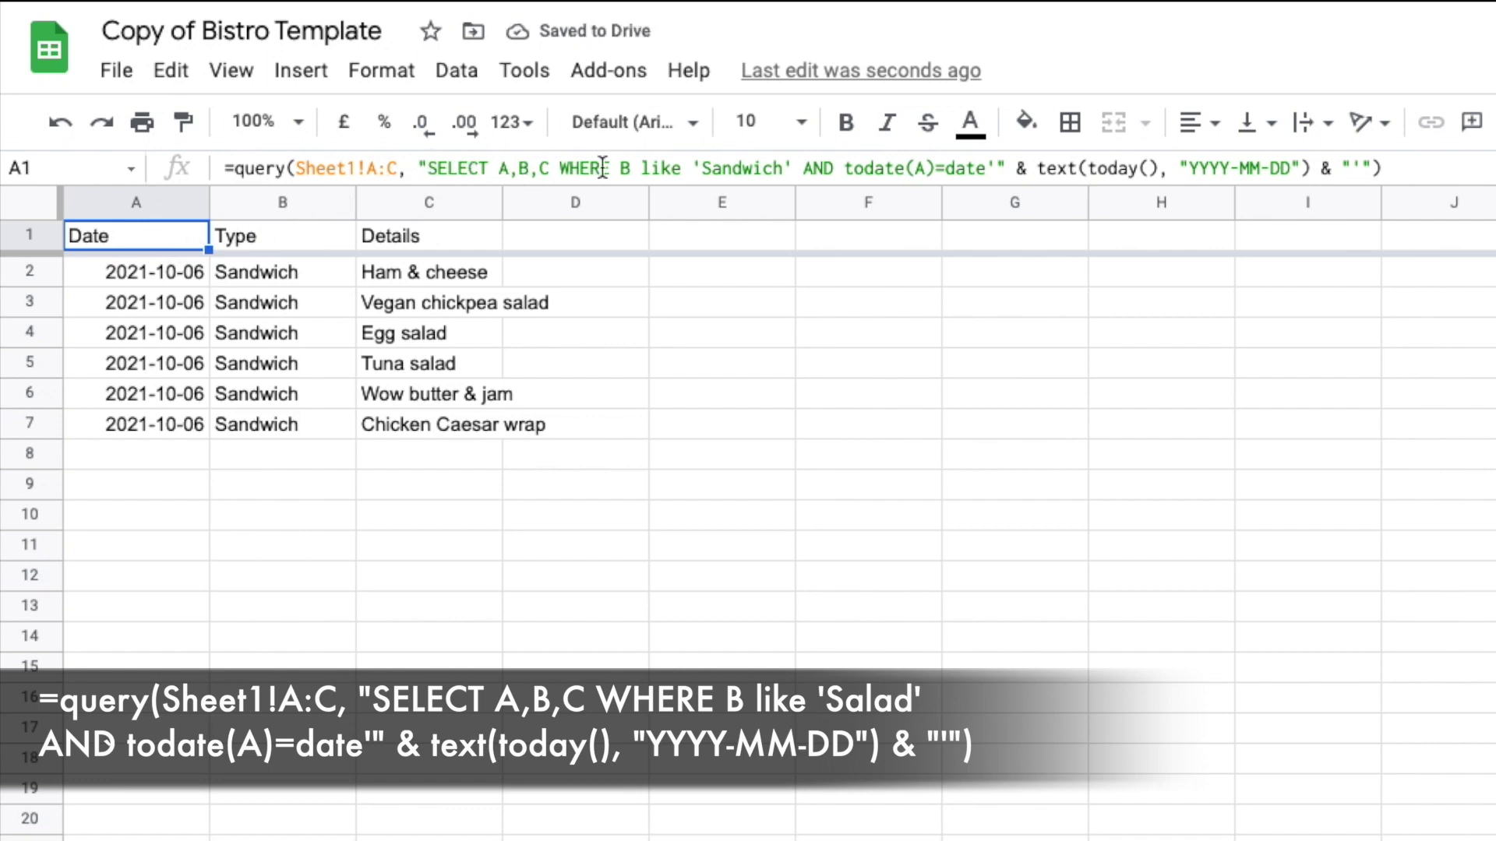
{"action": "double_click", "coordinate": [732, 169]}
{"action": "left_click", "coordinate": [732, 169]}
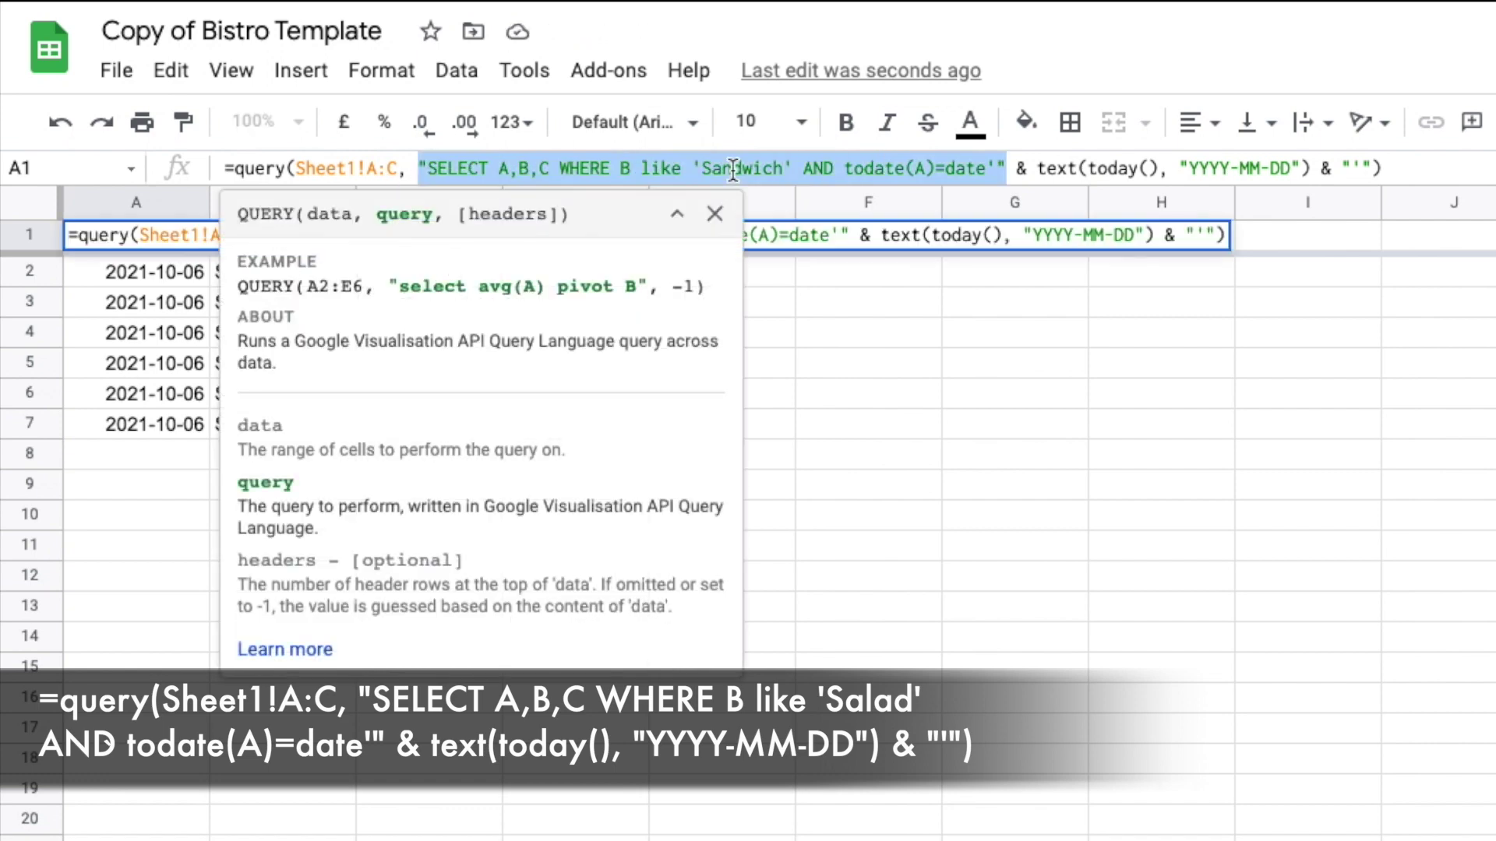
{"action": "left_click", "coordinate": [733, 169]}
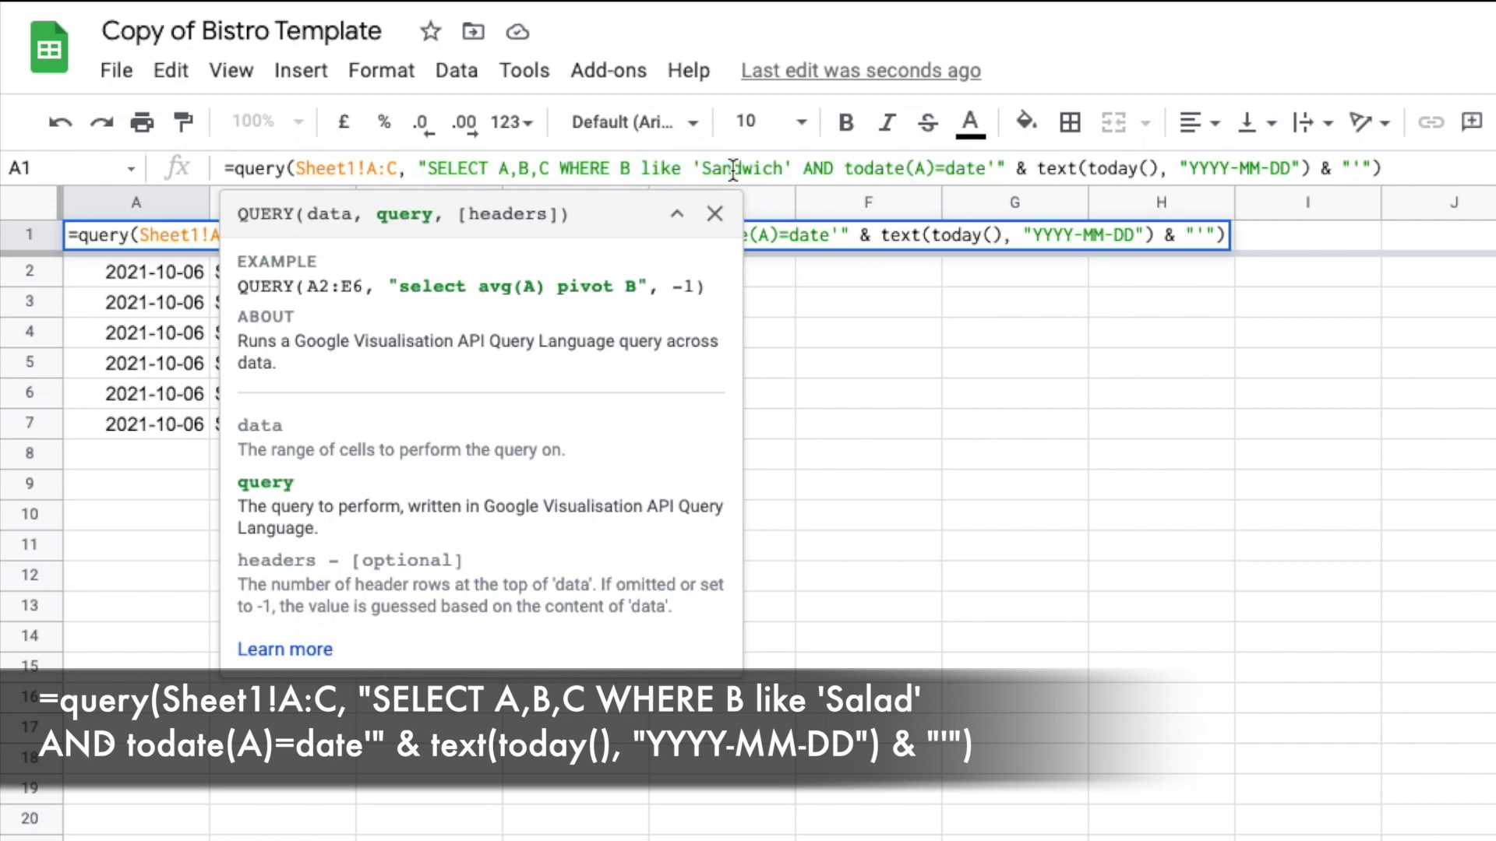
{"action": "left_click_drag", "start_coordinate": [723, 169], "coordinate": [777, 176]}
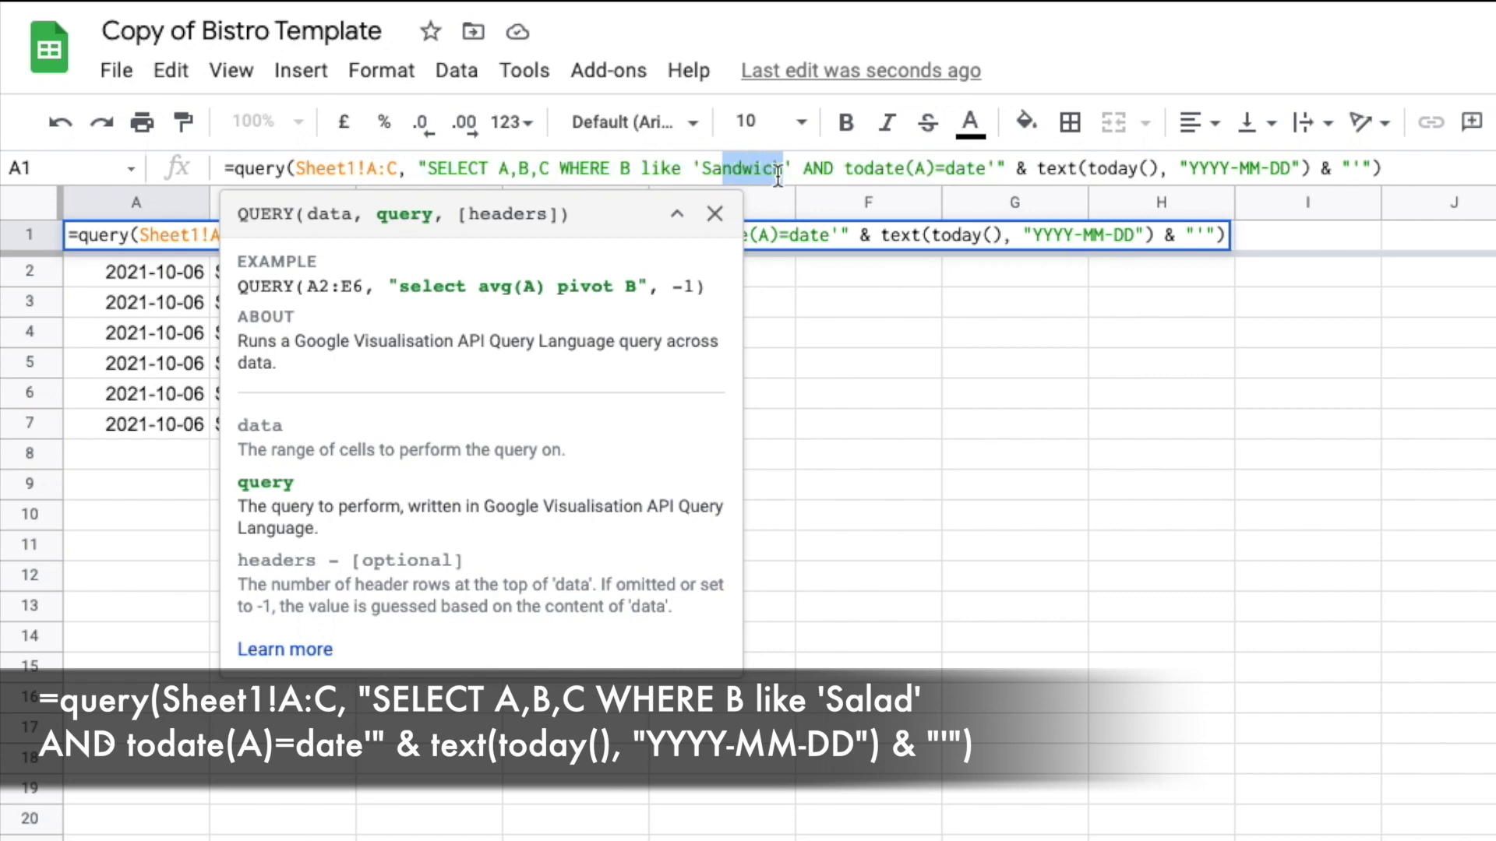
{"action": "type", "text": "lad"}
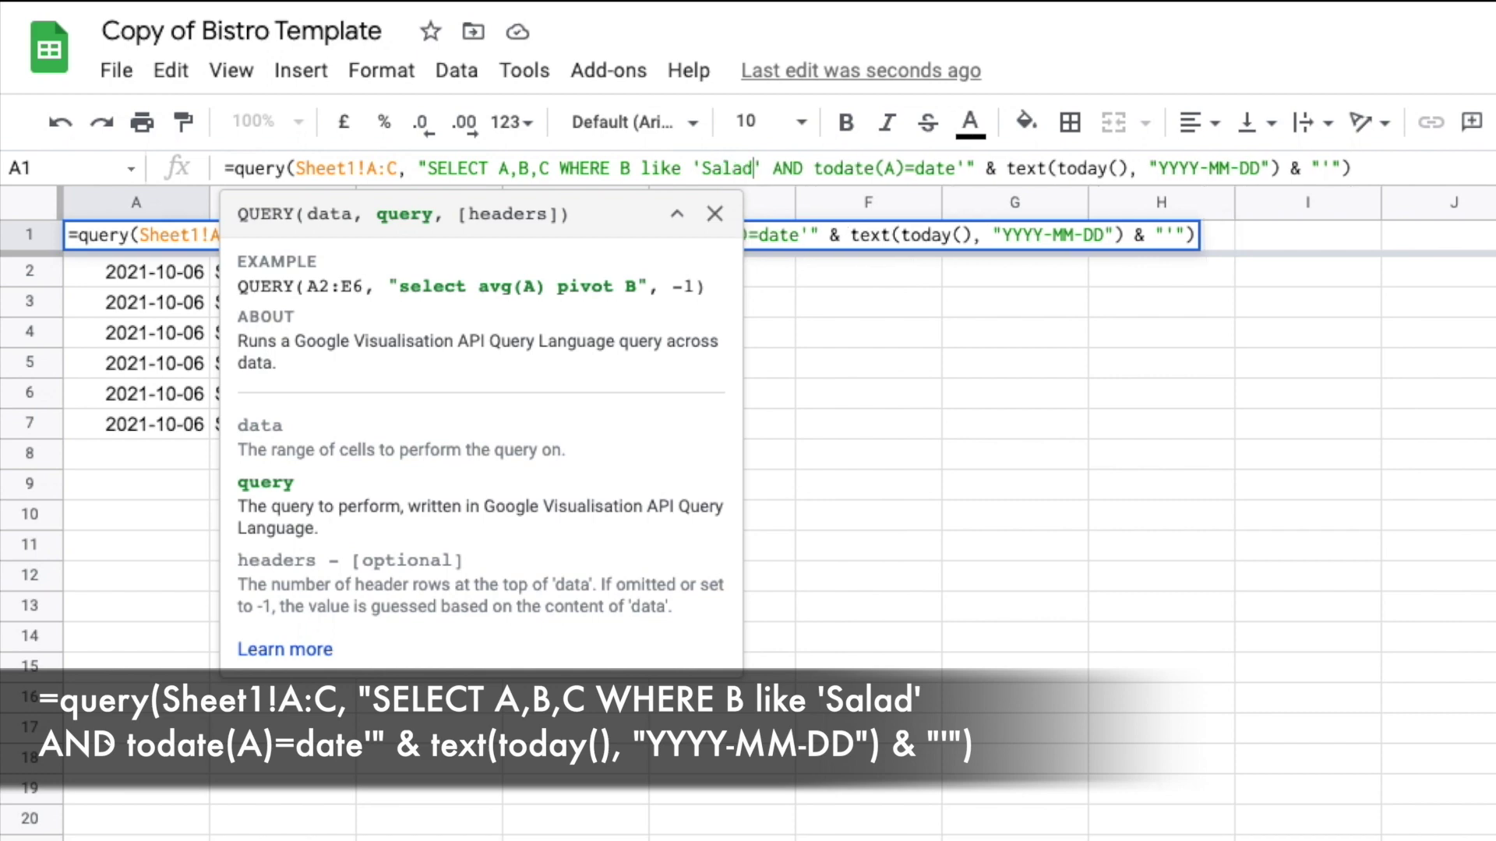
Go through the query's date condition up to the TEXT function's first argument and enter the formula.
{"action": "left_click", "coordinate": [764, 169]}
{"action": "key", "text": "Right"}
{"action": "key", "text": "Right"}
{"action": "key", "text": "Right"}
{"action": "key", "text": "Right"}
{"action": "key", "text": "Right"}
{"action": "key", "text": "Right"}
{"action": "key", "text": "Right"}
{"action": "key", "text": "Right"}
{"action": "key", "text": "Right"}
{"action": "key", "text": "Right"}
{"action": "key", "text": "Right"}
{"action": "key", "text": "Right"}
{"action": "key", "text": "shift+Right"}
{"action": "key", "text": "Right"}
{"action": "key", "text": "Right"}
{"action": "key", "text": "Right"}
{"action": "key", "text": "shift+Right"}
{"action": "key", "text": "shift+Right"}
{"action": "key", "text": "shift+Right"}
{"action": "key", "text": "shift+Right"}
{"action": "key", "text": "Right"}
{"action": "key", "text": "Right"}
{"action": "key", "text": "Right"}
{"action": "key", "text": "Right"}
{"action": "key", "text": "Right"}
{"action": "key", "text": "Right"}
{"action": "key", "text": "Right"}
{"action": "key", "text": "Right"}
{"action": "key", "text": "Right"}
{"action": "key", "text": "Right"}
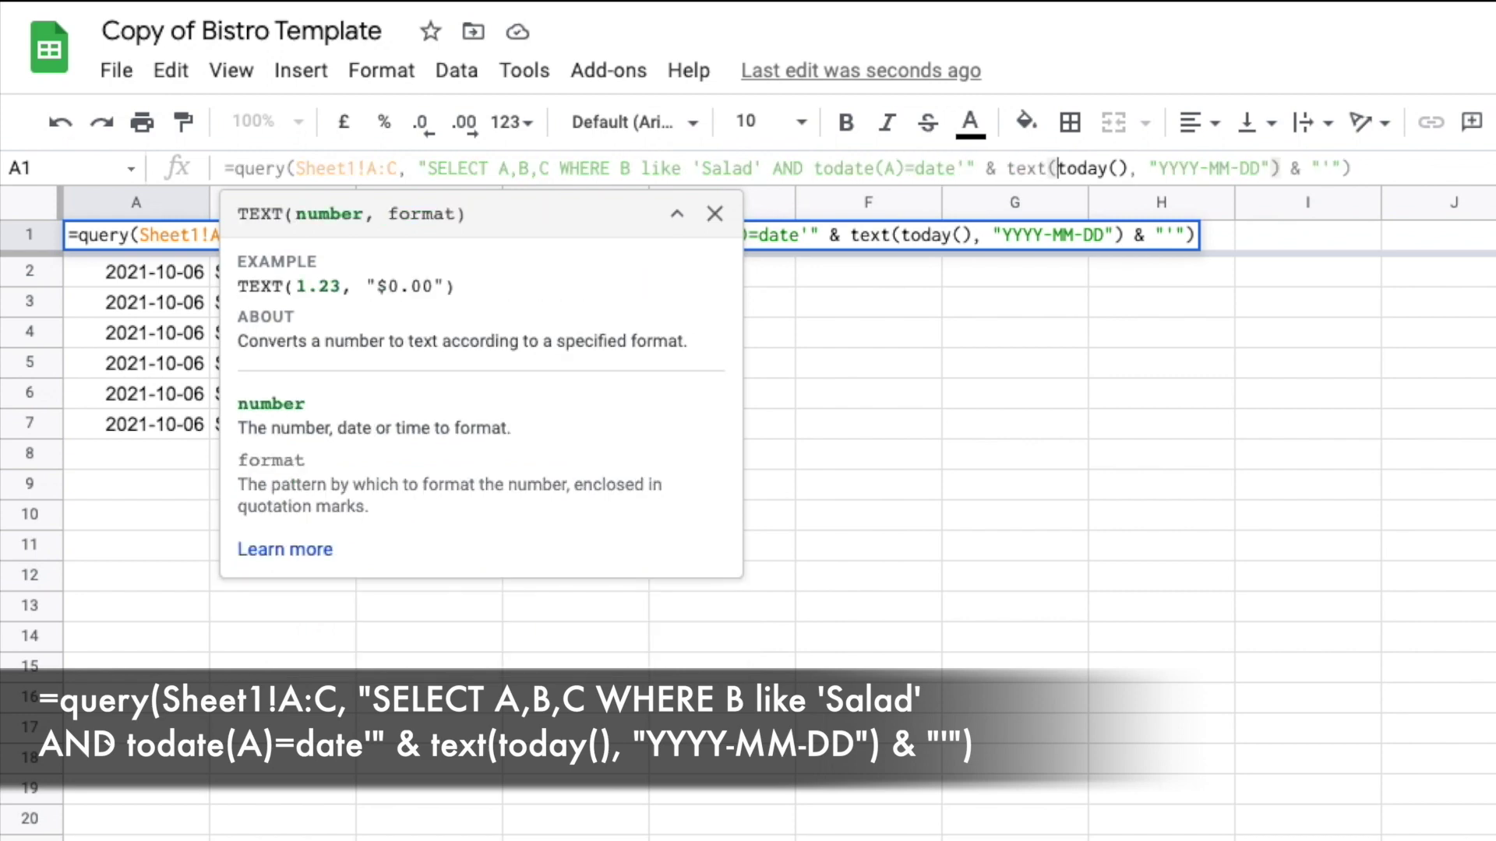
{"action": "key", "text": "Return"}
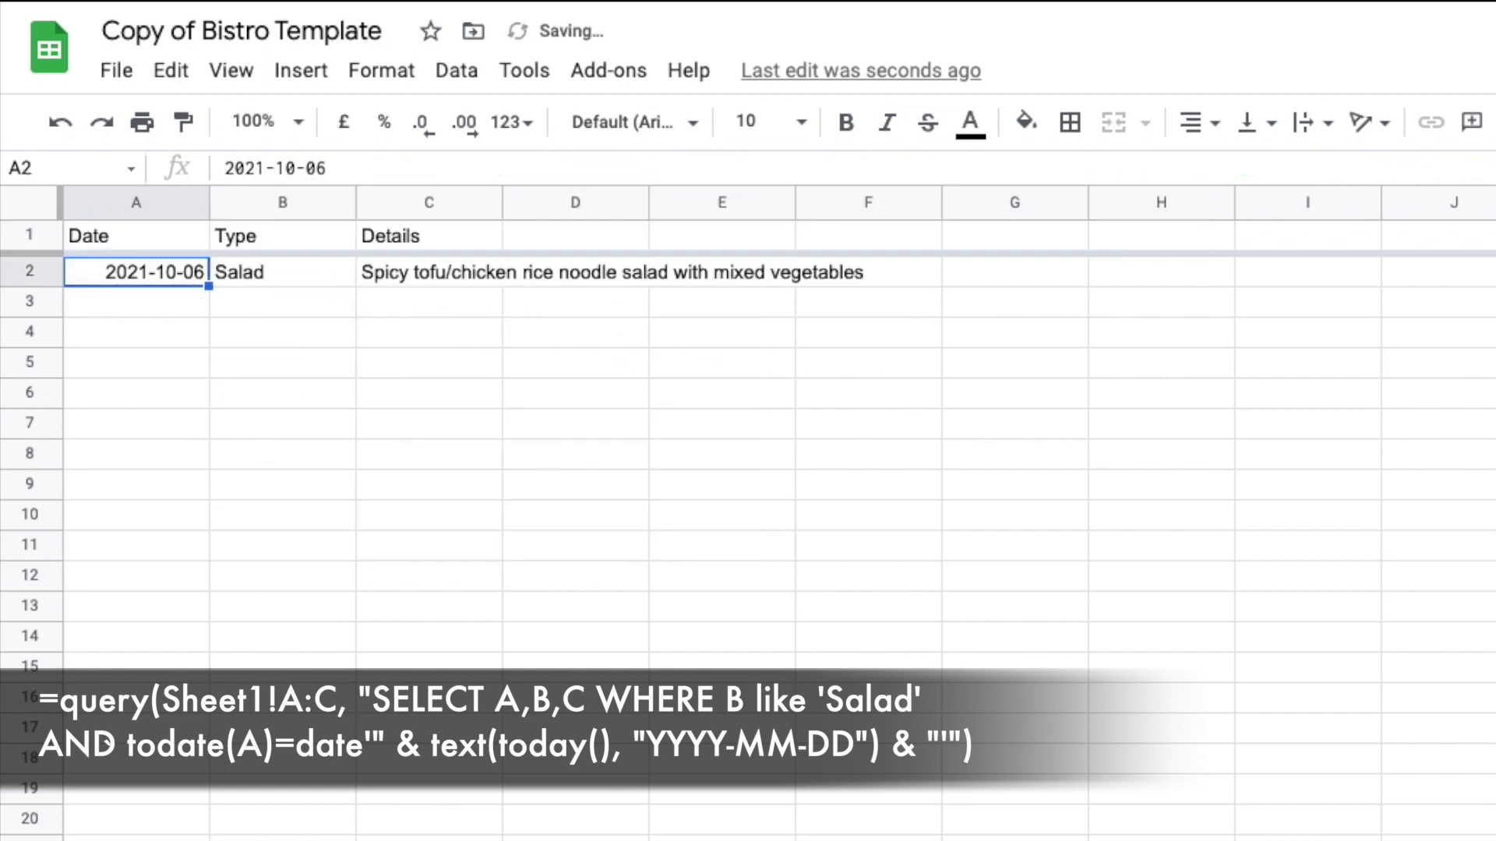